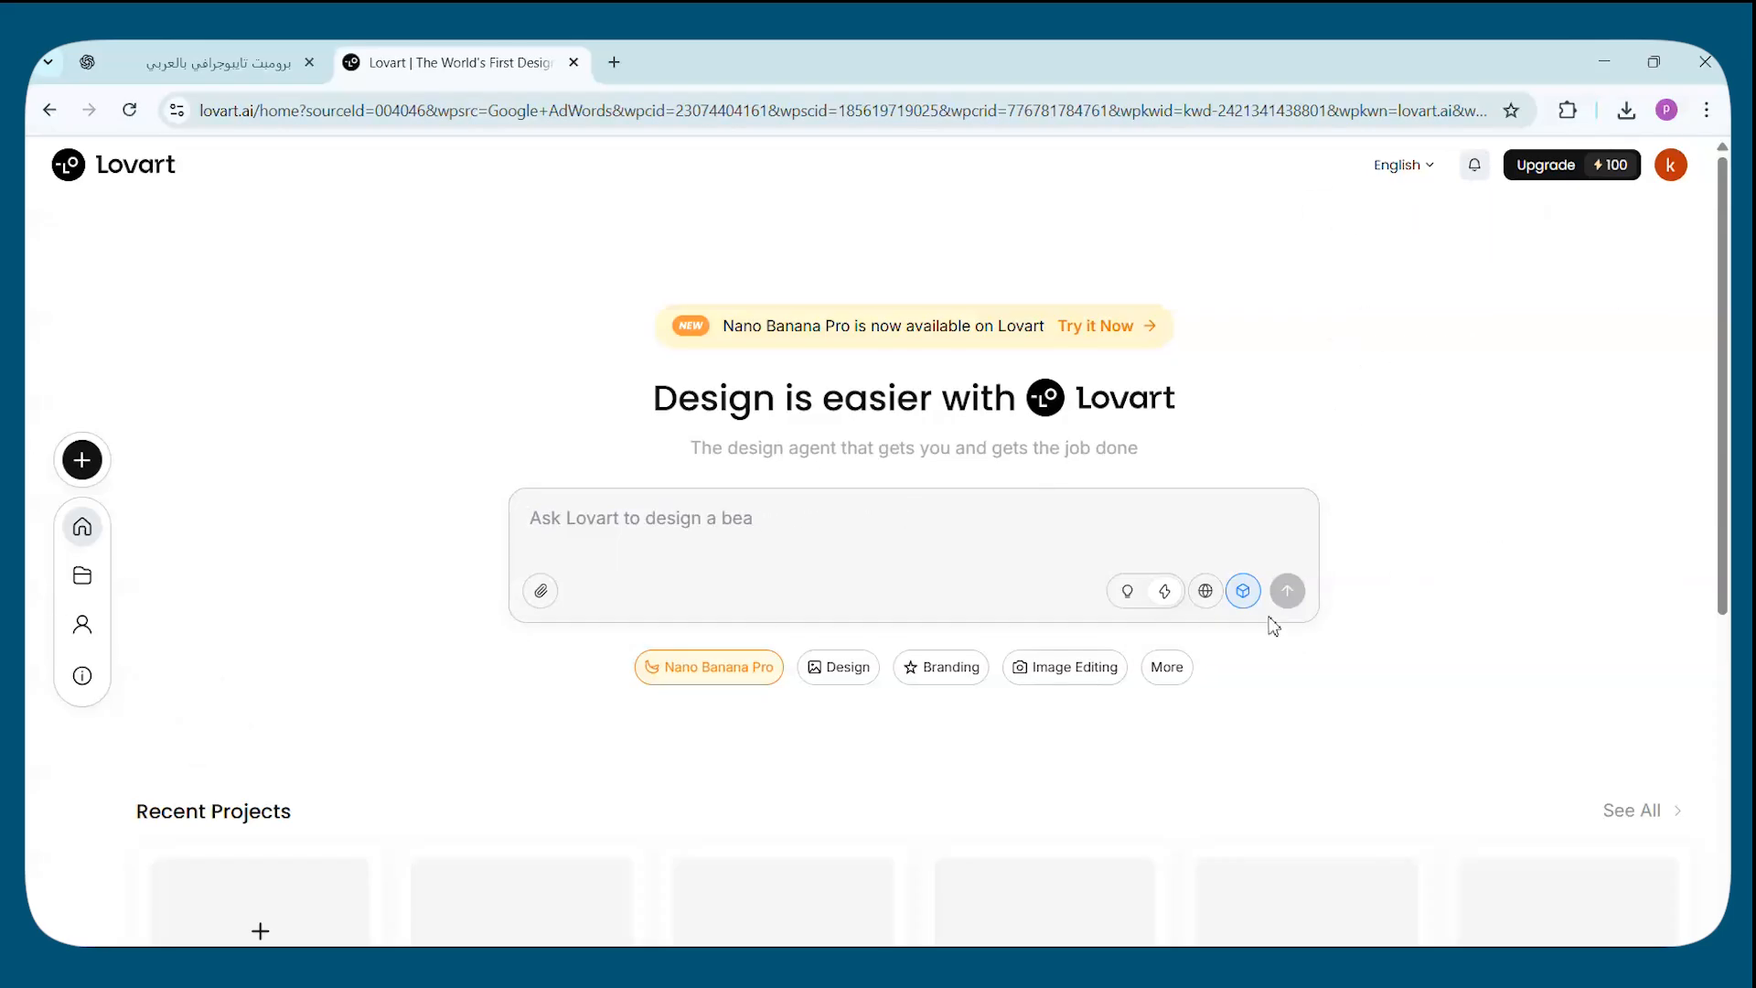
Browse the available image and video generation models offered for the design prompt.
click(1246, 595)
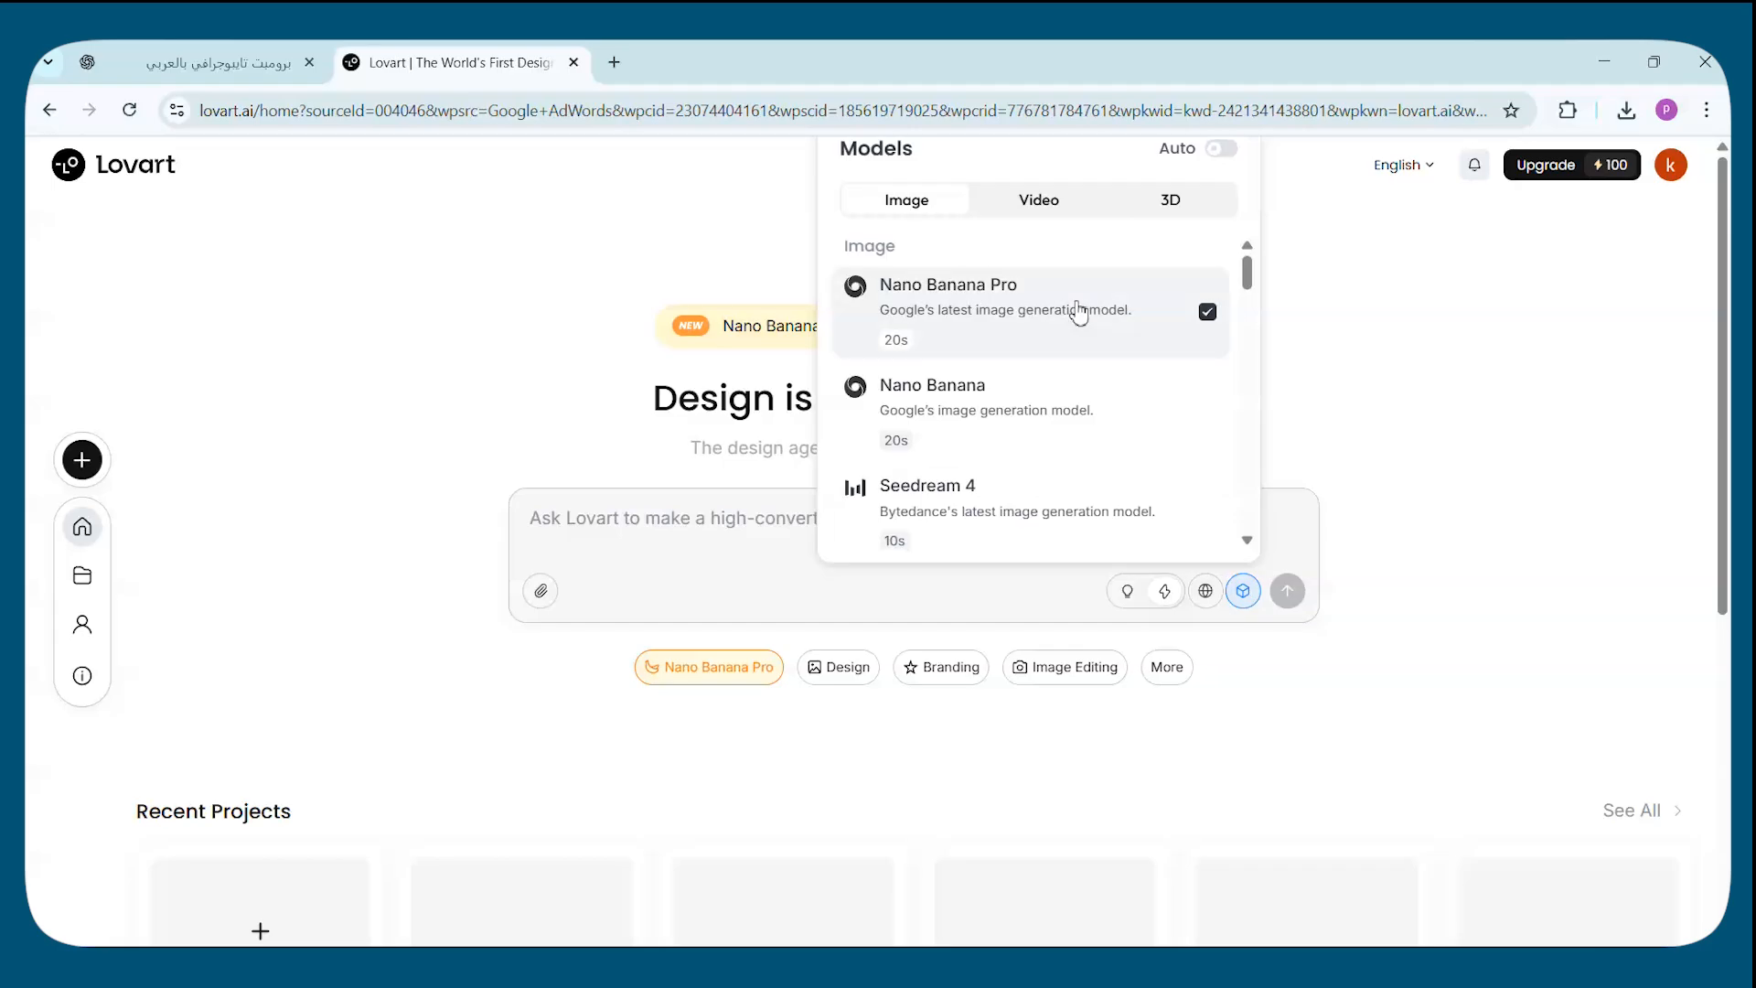
scroll(946, 435, down, 10)
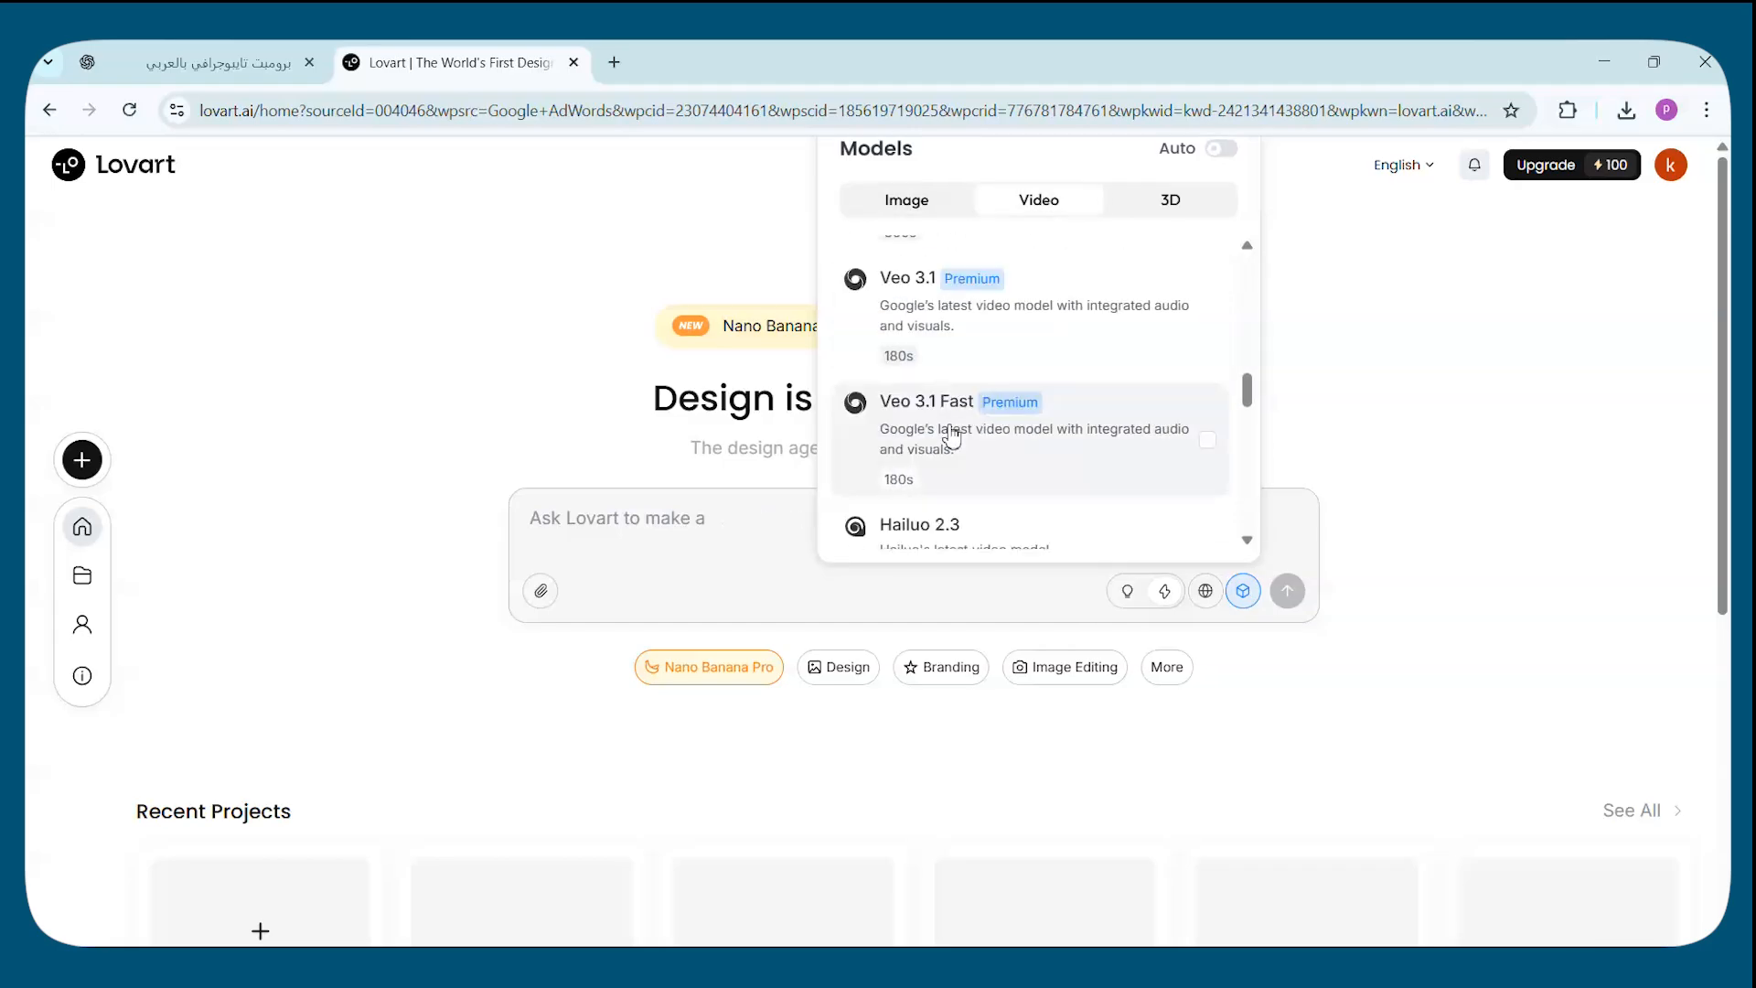
scroll(951, 437, up, 10)
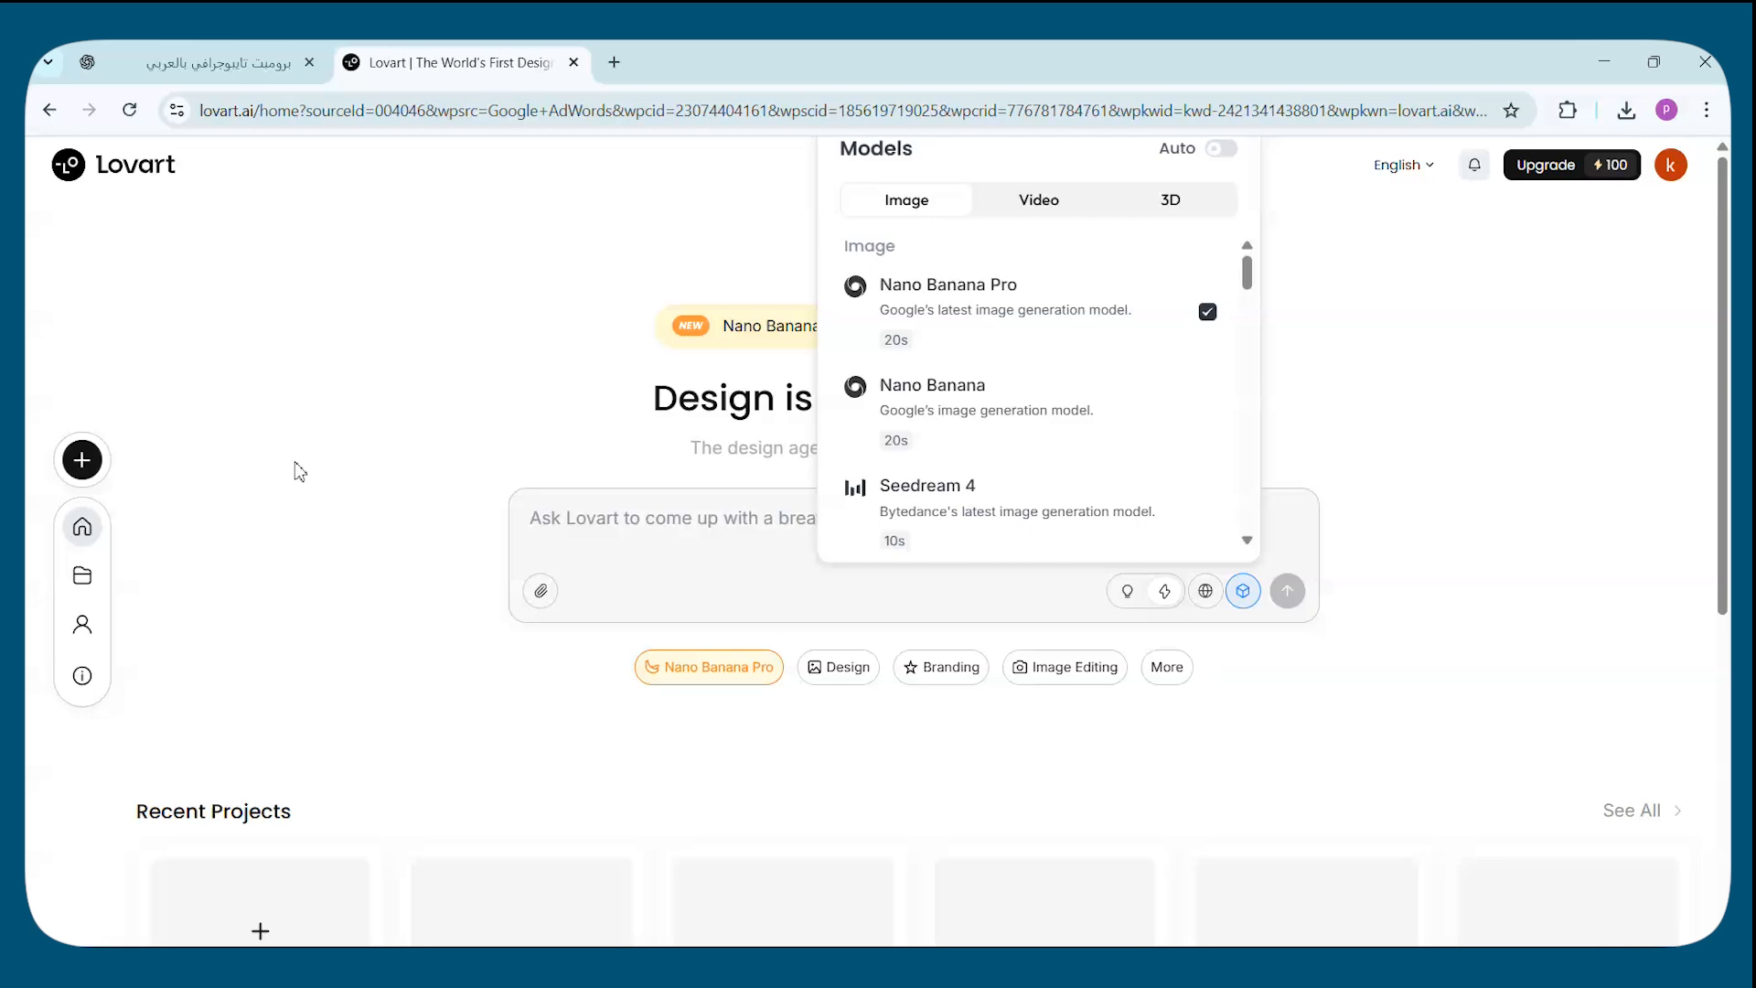
Create a new project and select Nano Banana Pro as its image generation model.
click(82, 459)
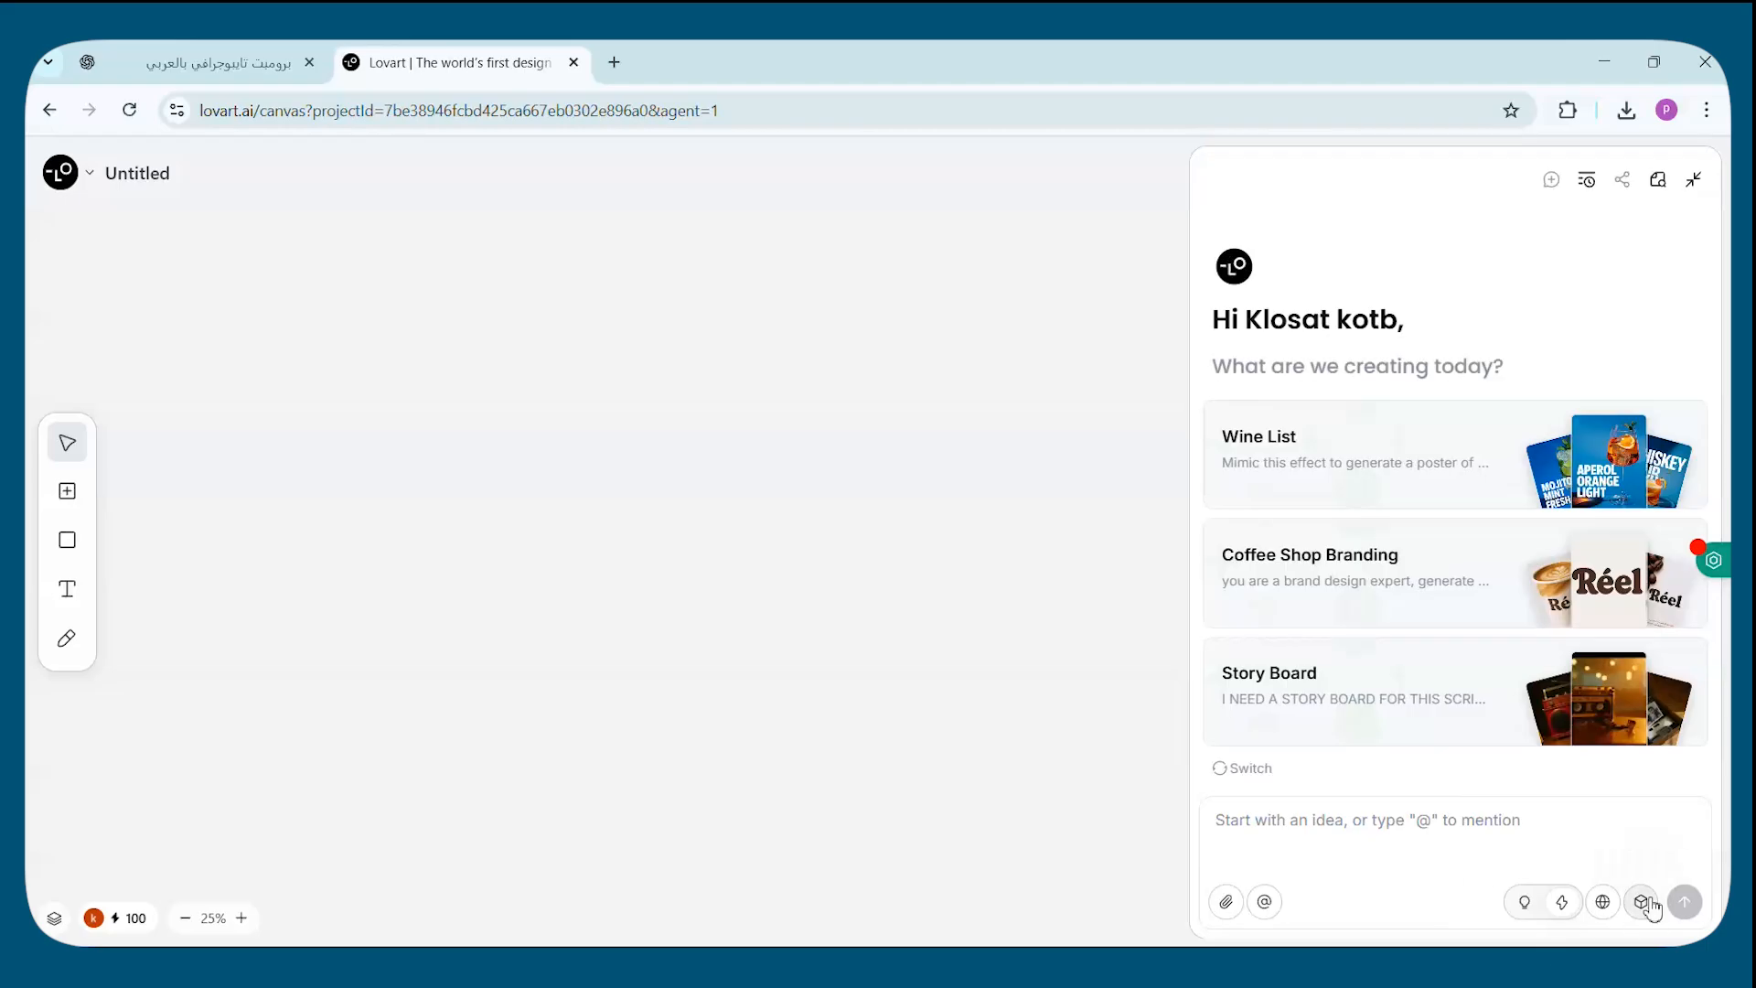
click(1642, 903)
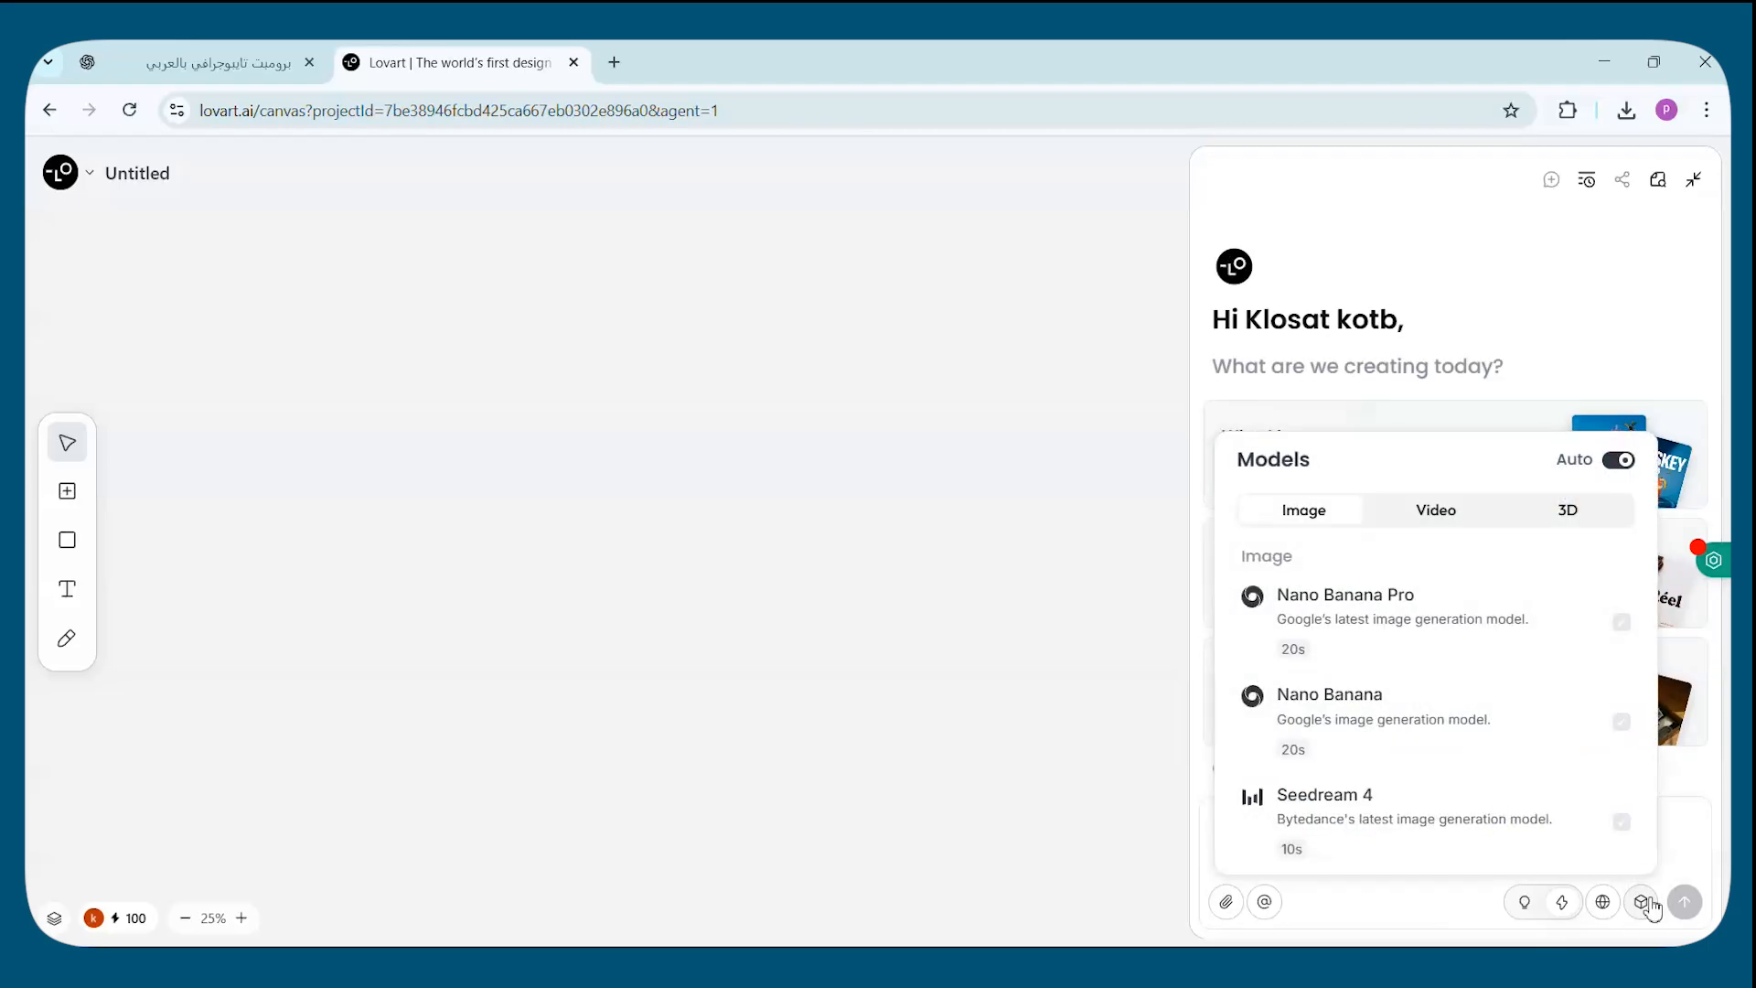
click(1397, 628)
click(826, 572)
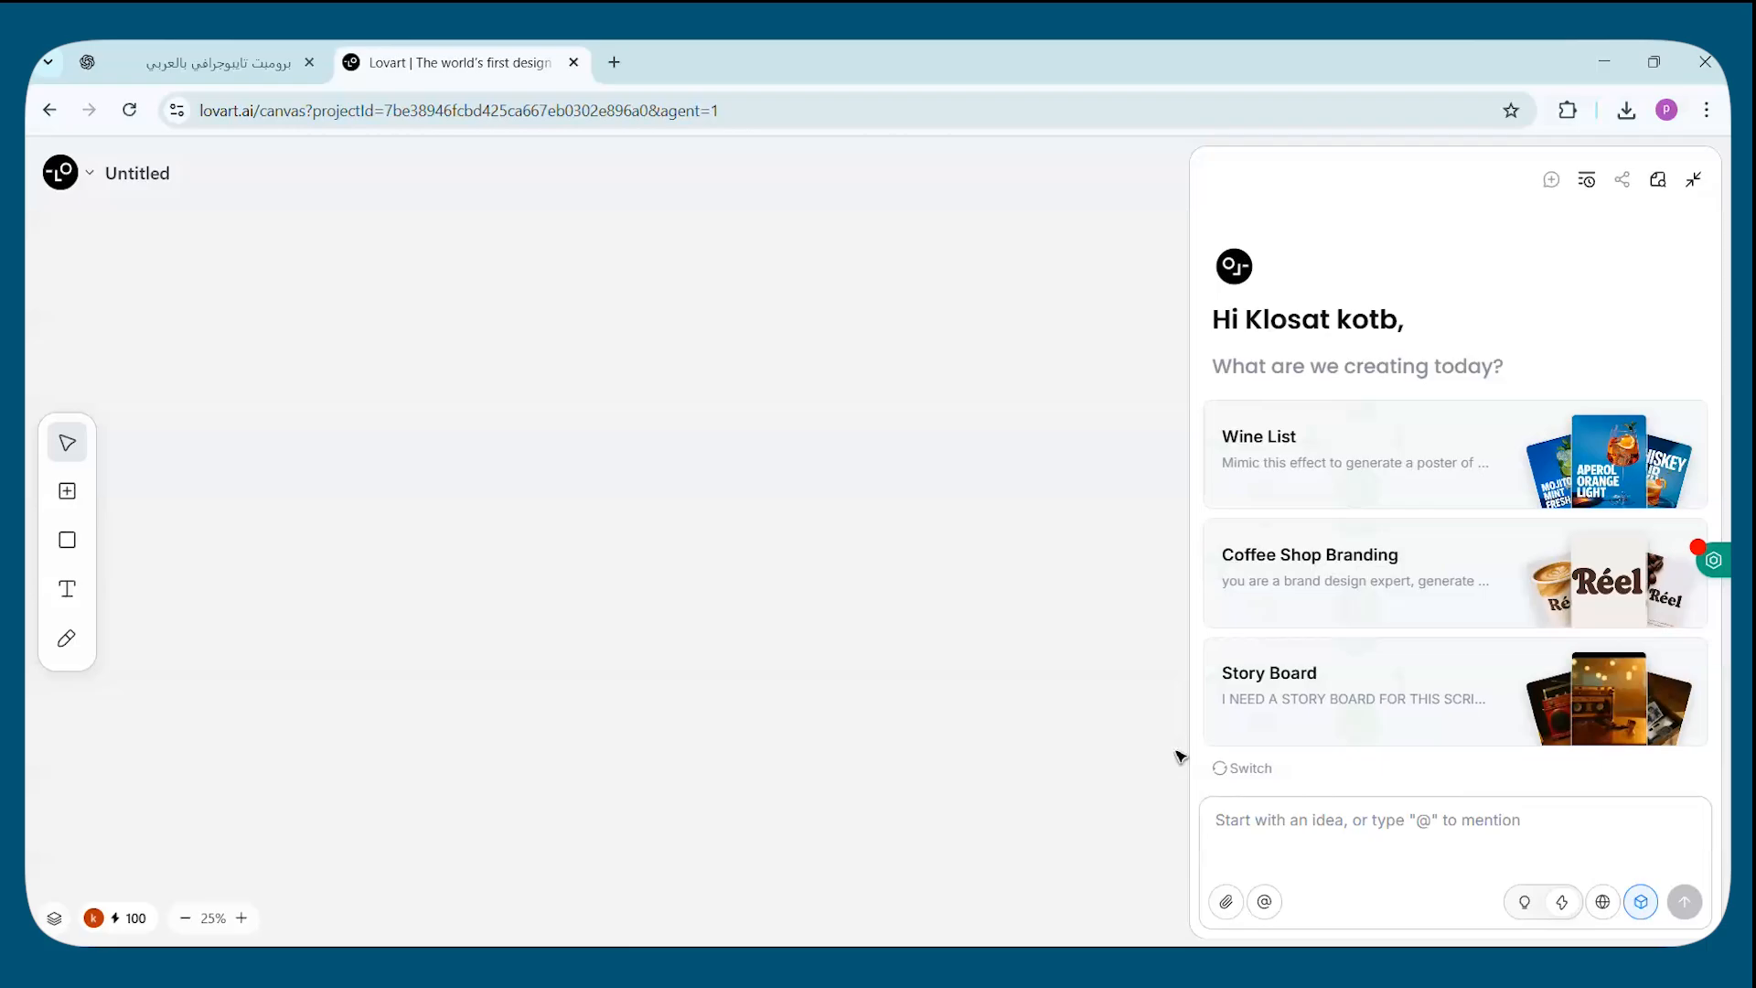
Generate an image with the prompt "صمم ليا صورة لعصير برتقال بستايل الوان زيتية وكتوب عليه من خير الطبيعة".
text(wl)
key(BackSpace)
key(BackSpace)
text(صسم ل)
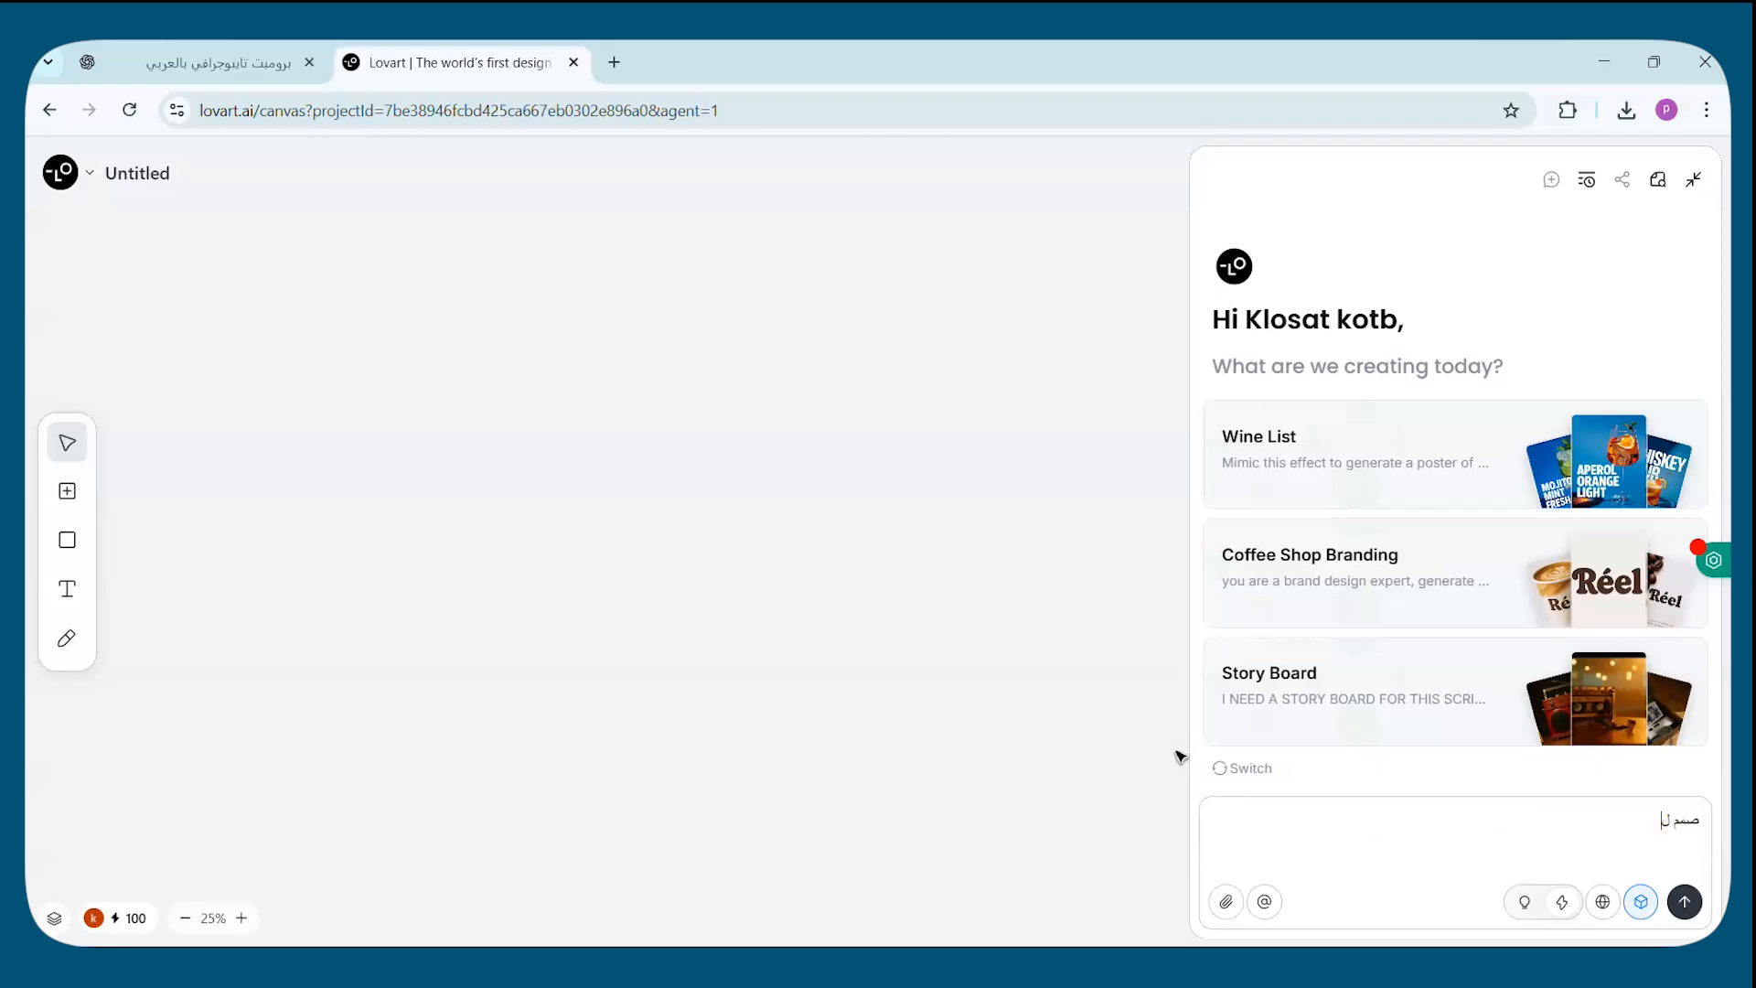
text(يا صوره لعصير برتقال بستاني الوان)
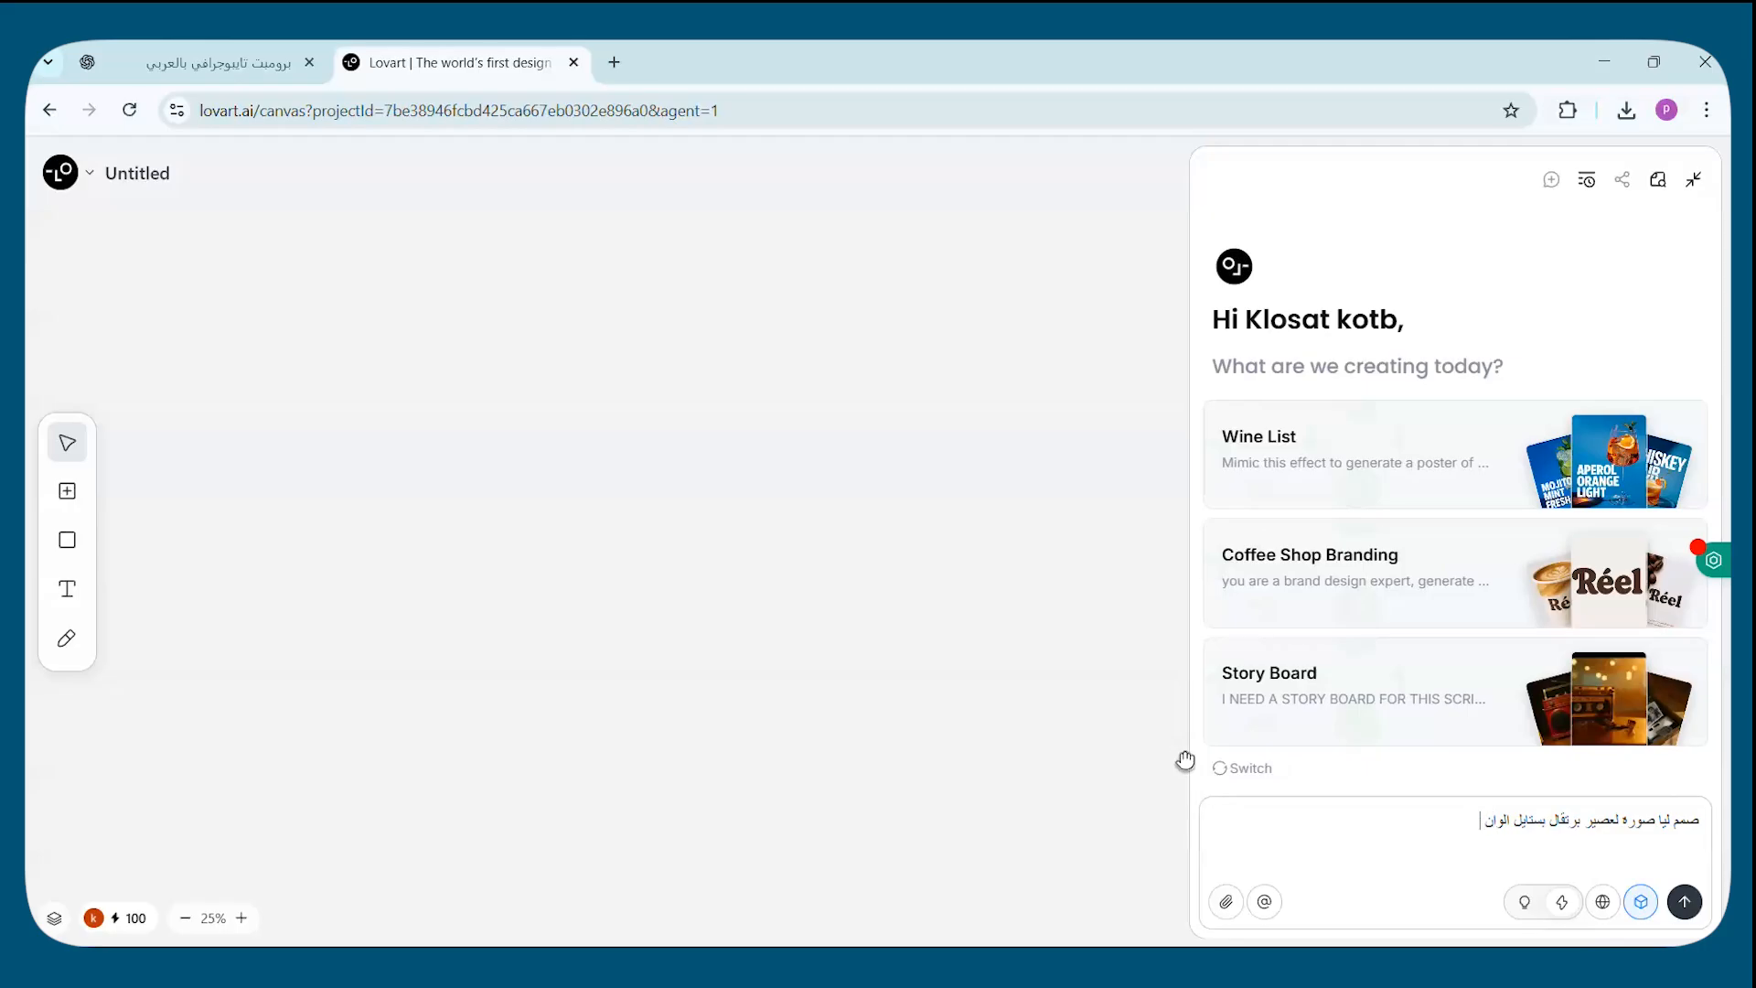
text( زيتية وكتوب عليه من خير الطبيع)
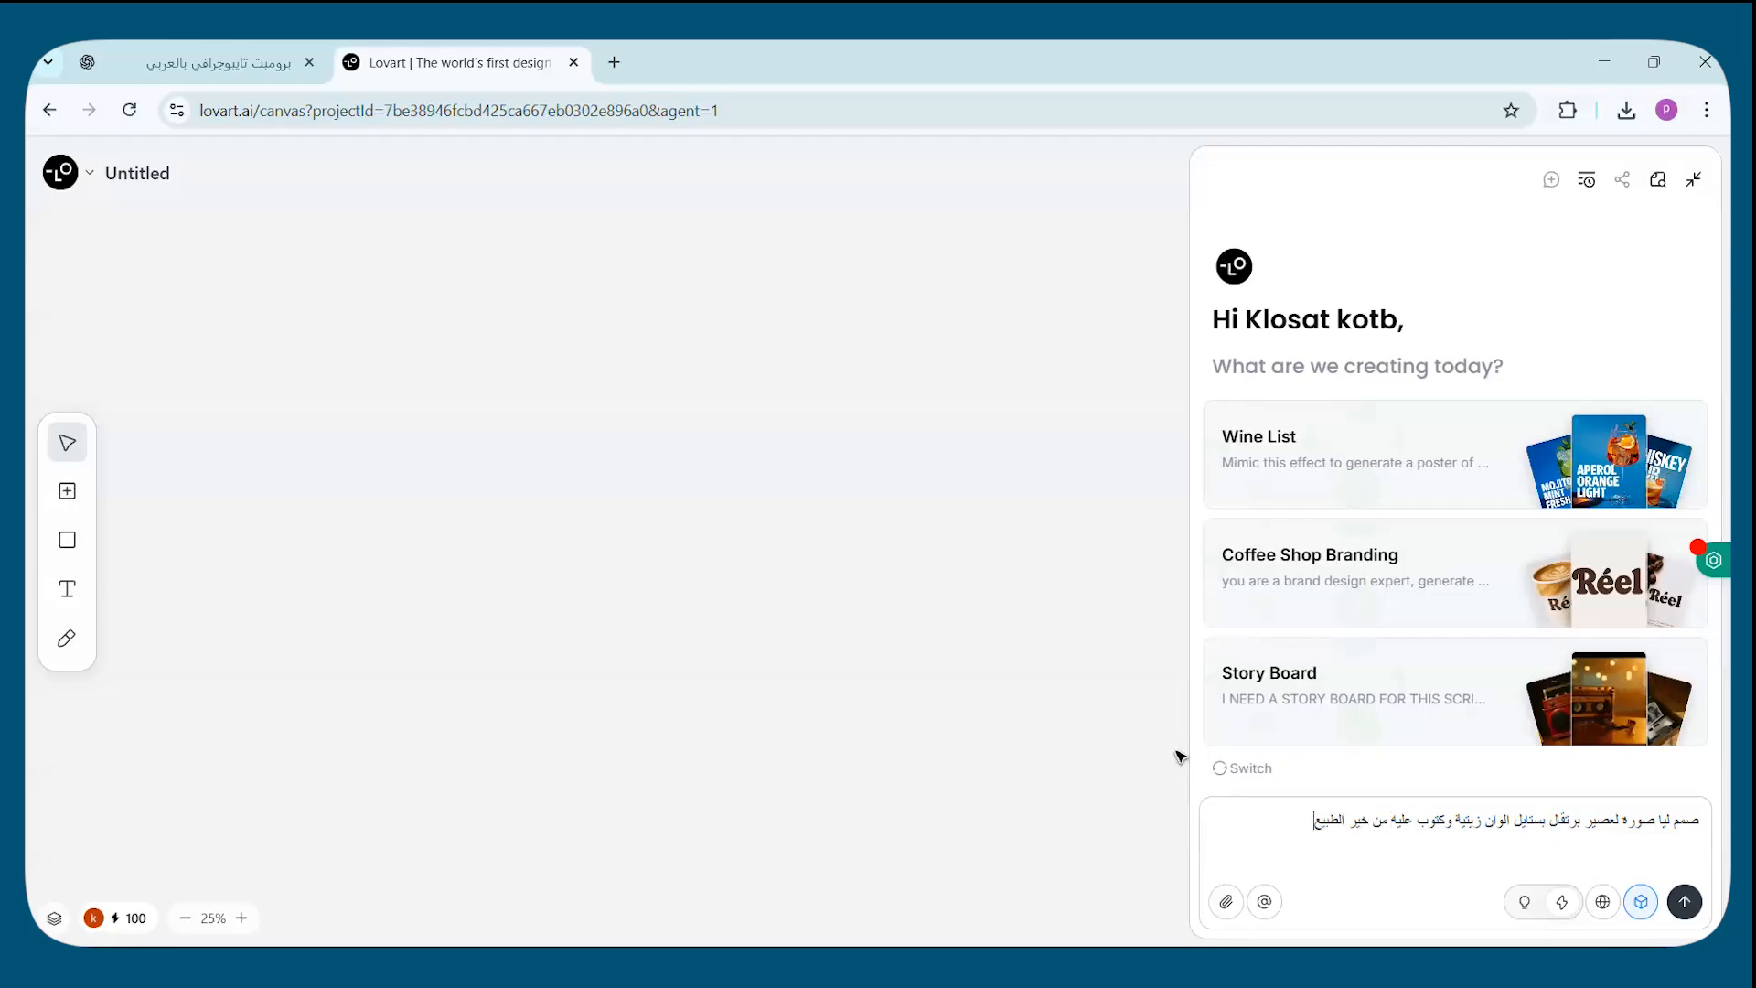
text(ة)
key(Return)
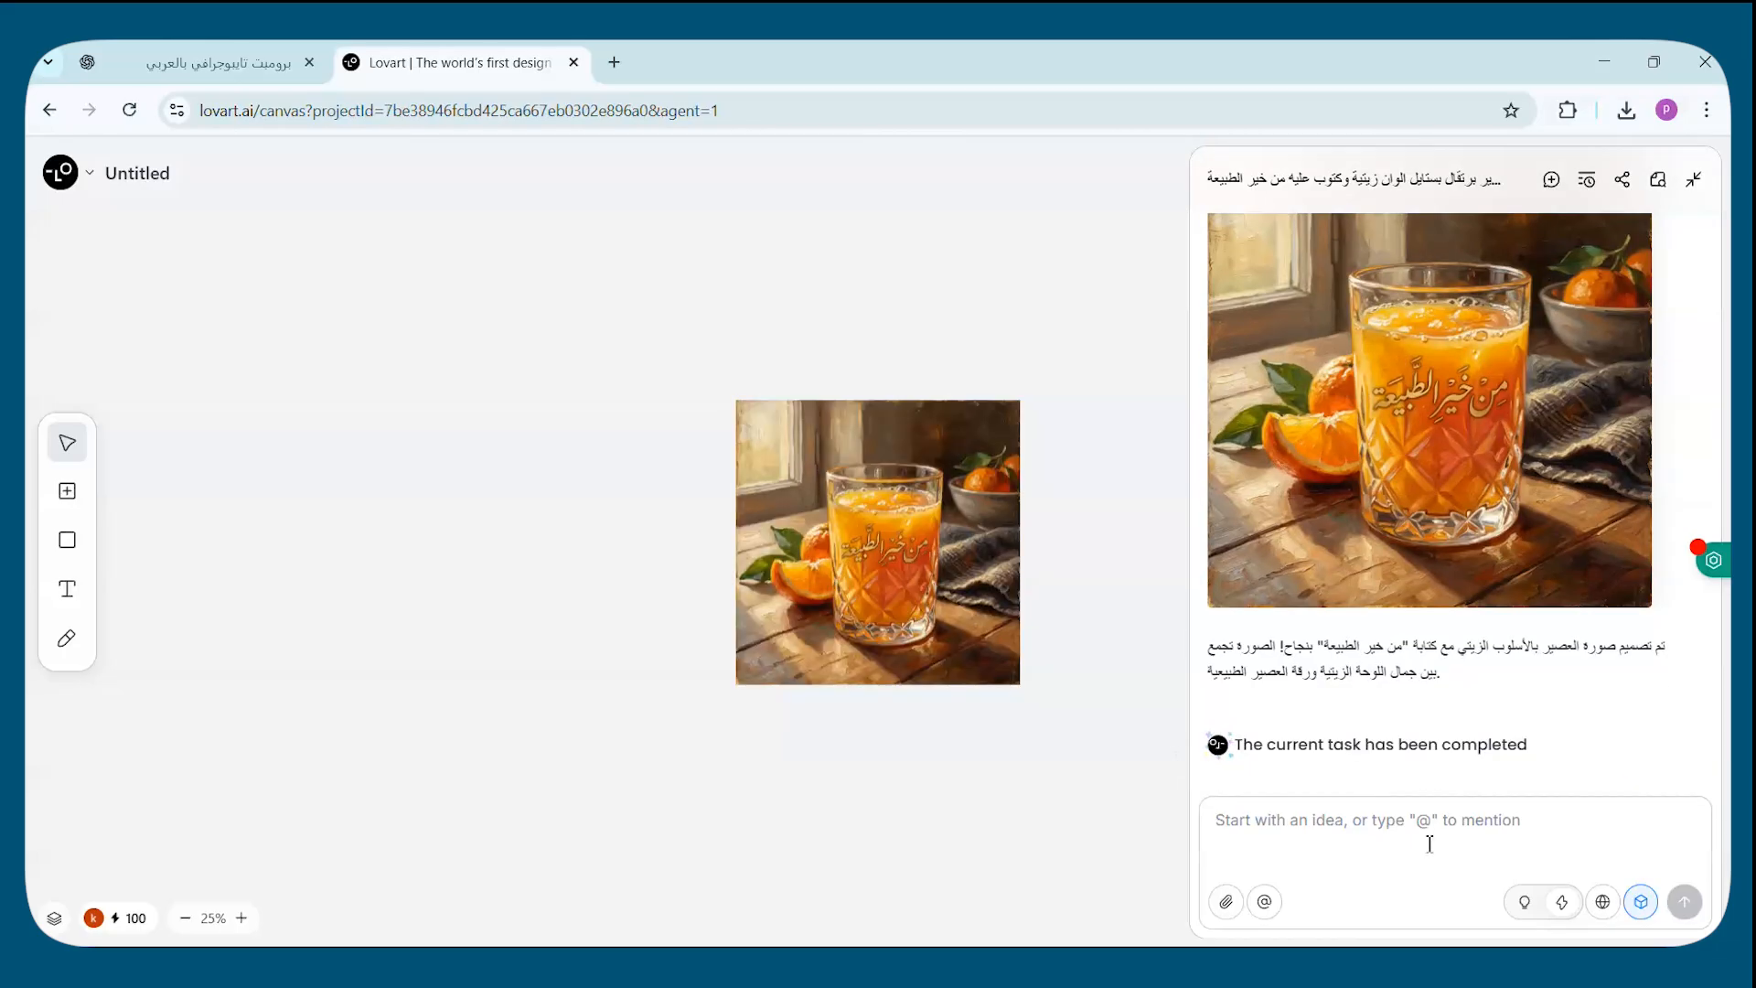
Inspect the generated orange juice image up close on the canvas and download it.
click(932, 517)
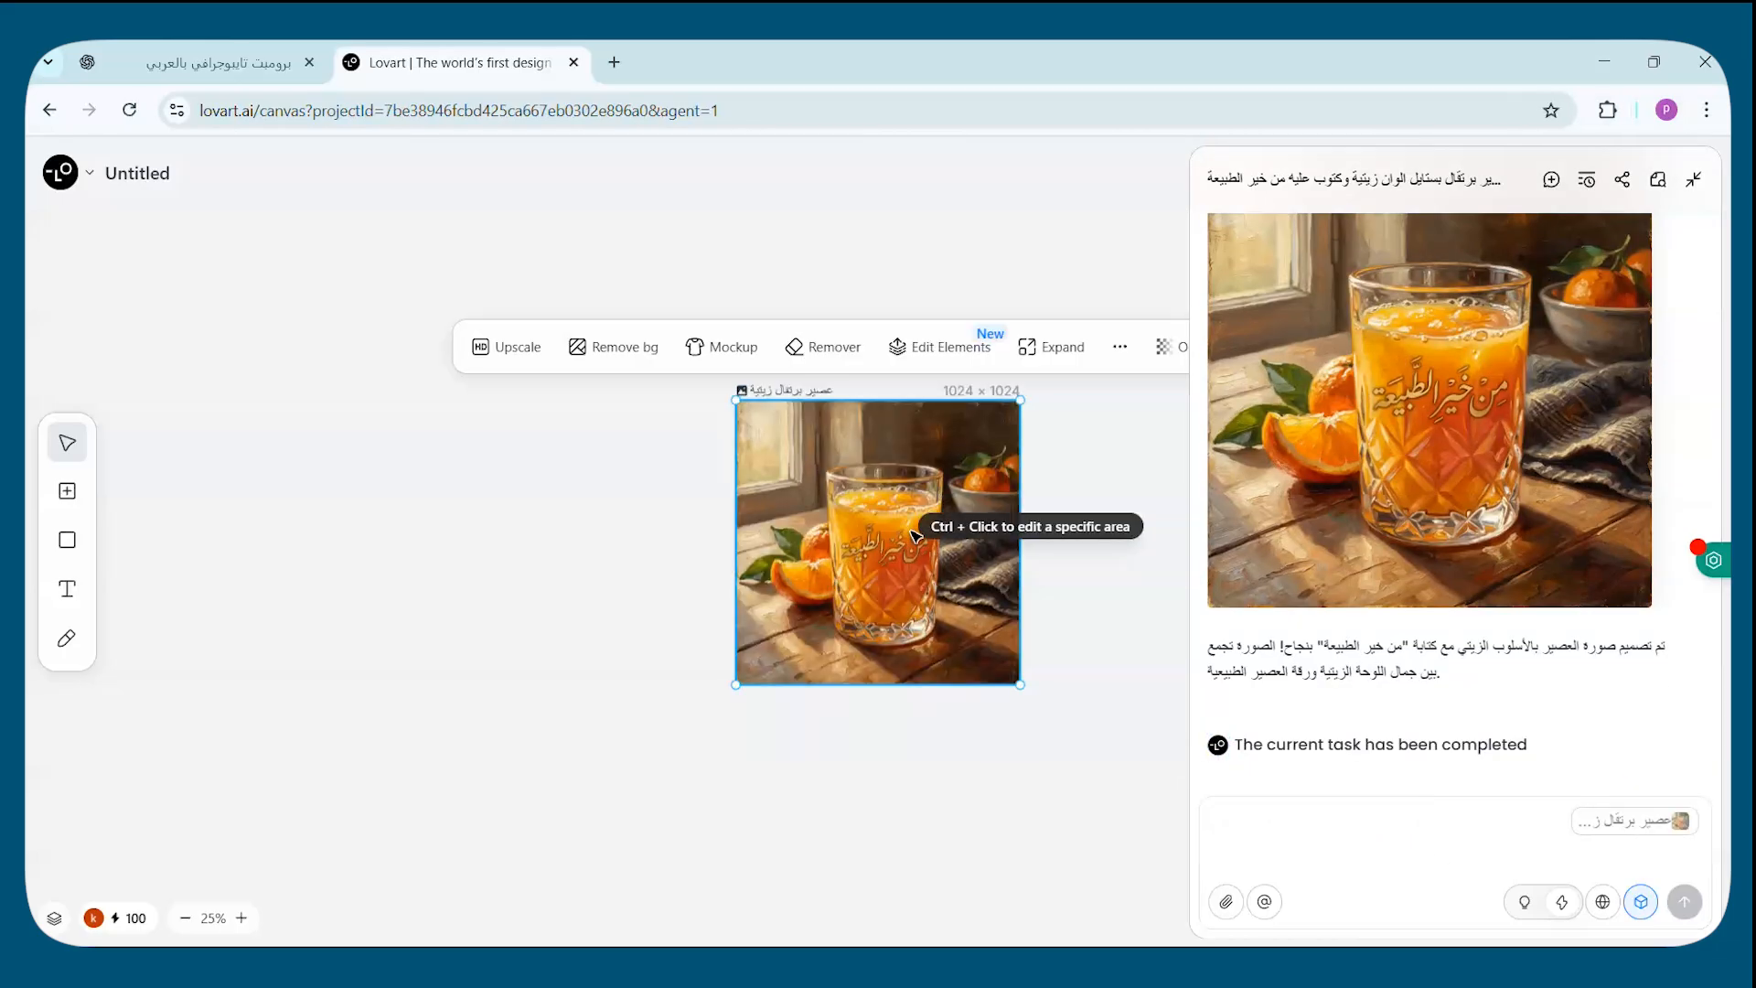
scroll(910, 528, up, 3)
scroll(800, 499, up, 1)
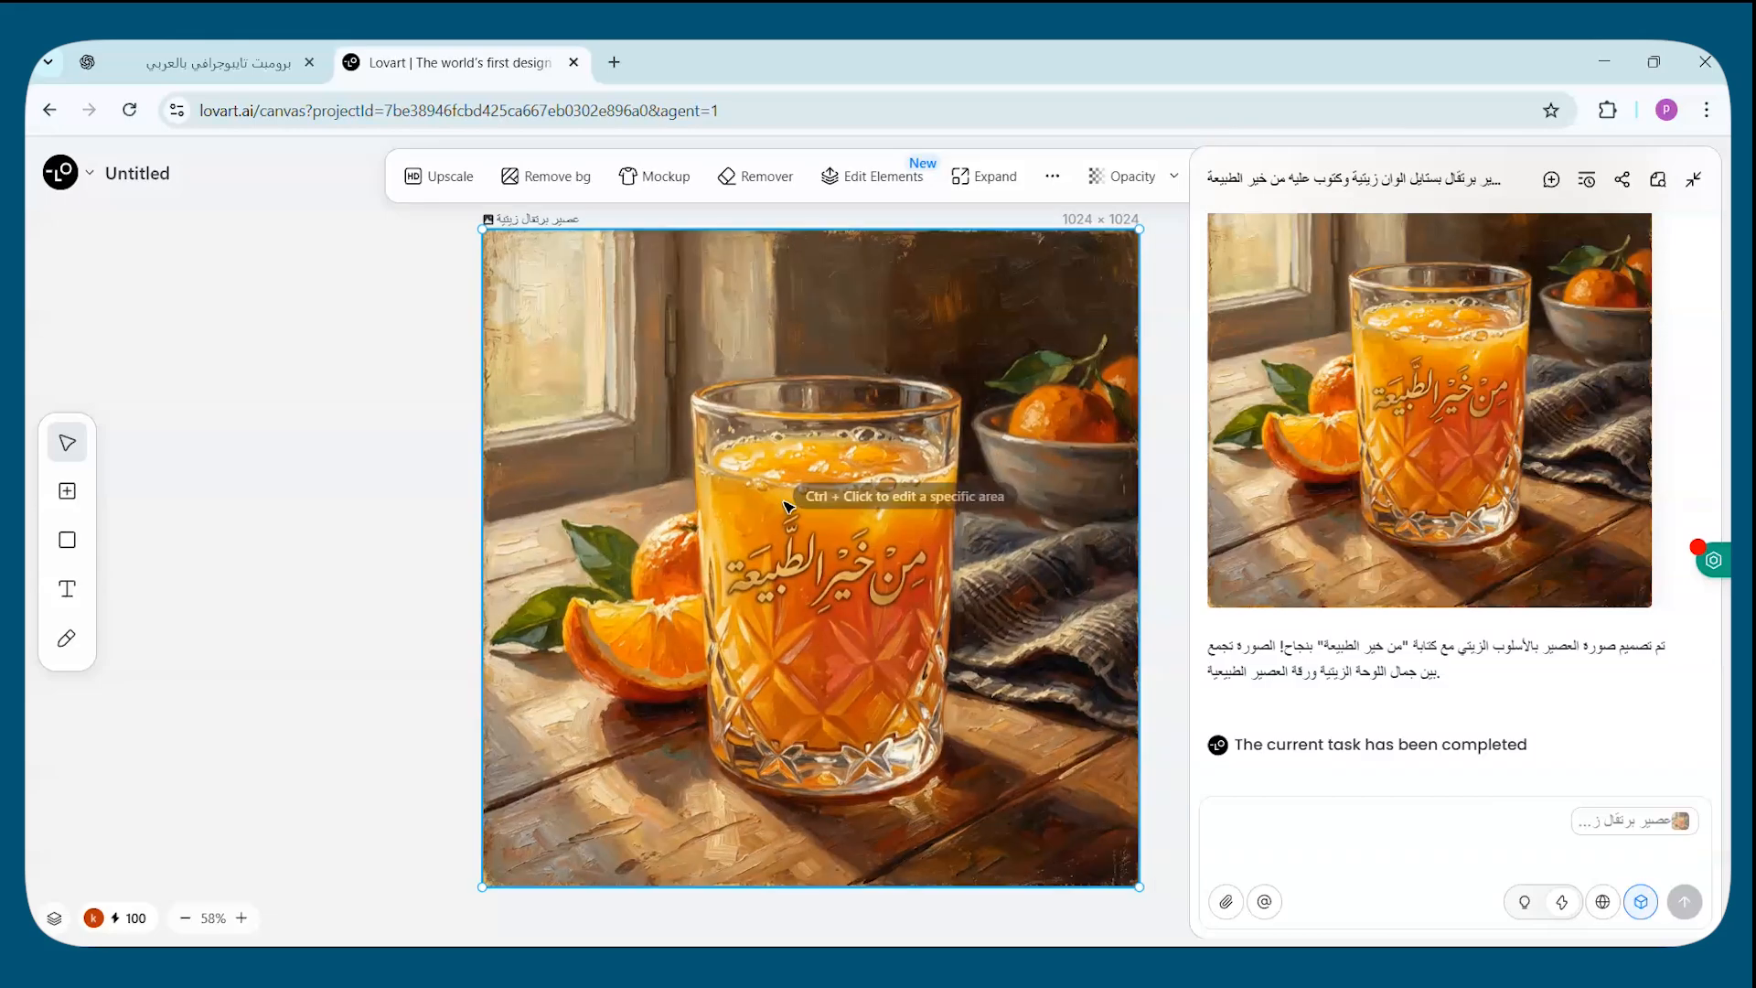
scroll(786, 509, right, 1)
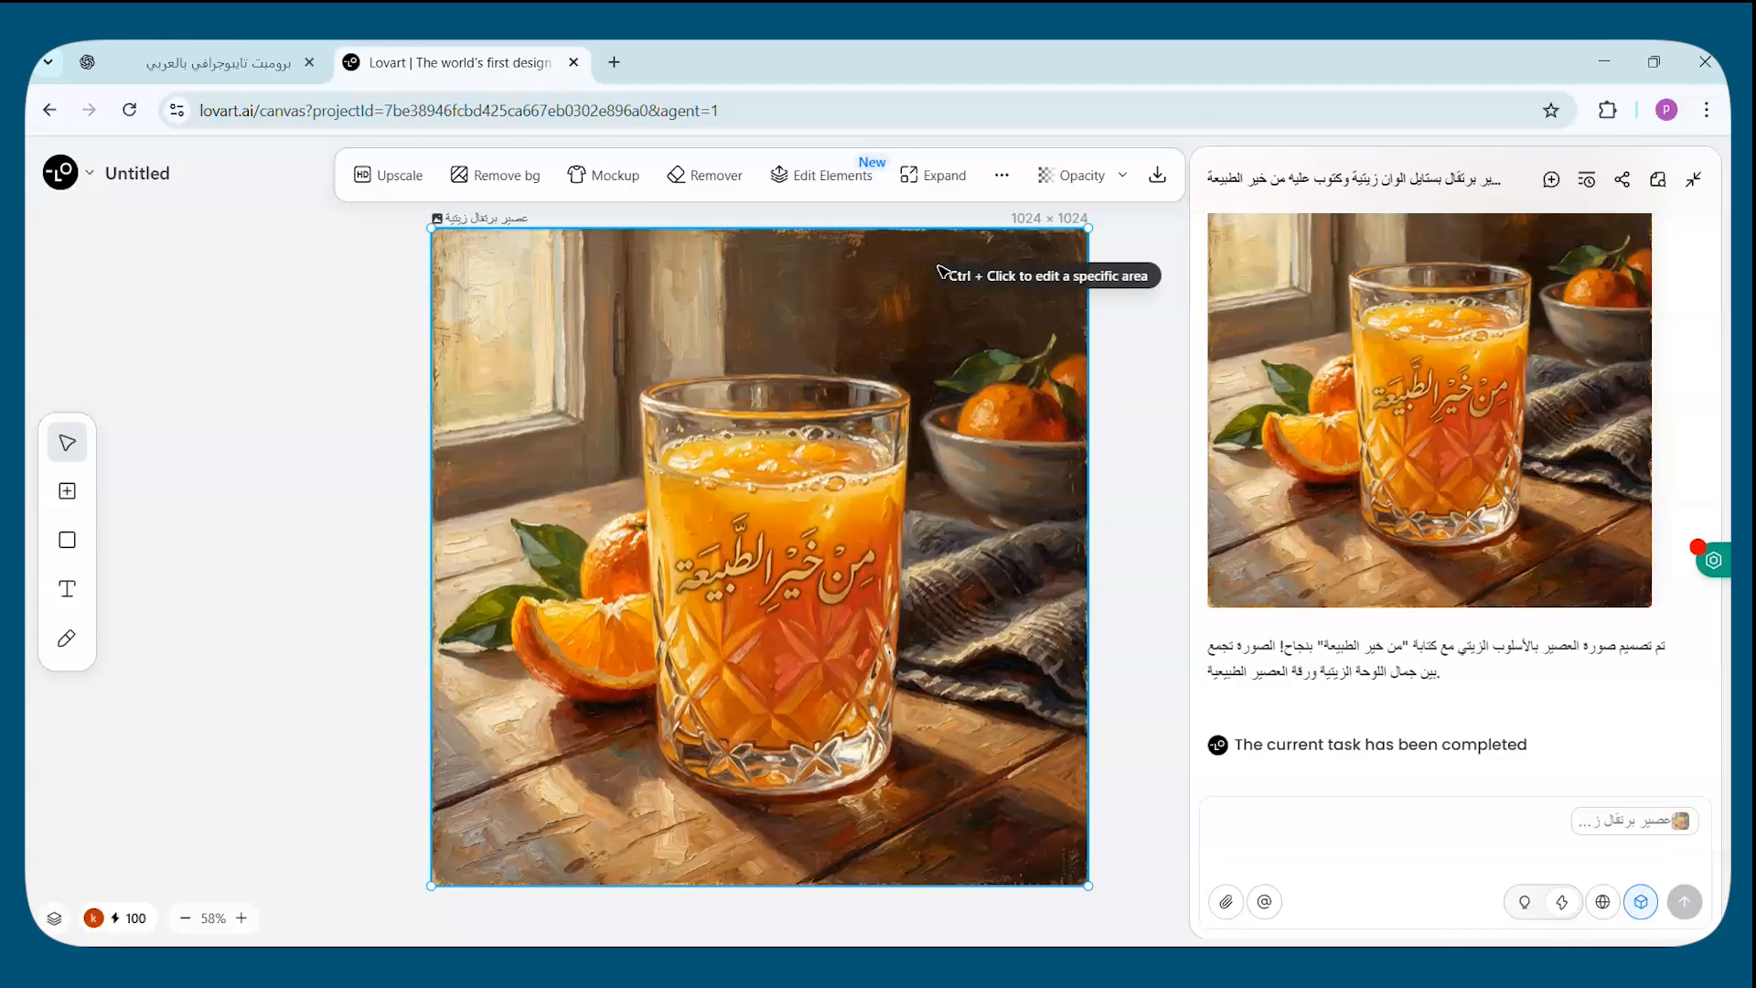
click(1157, 180)
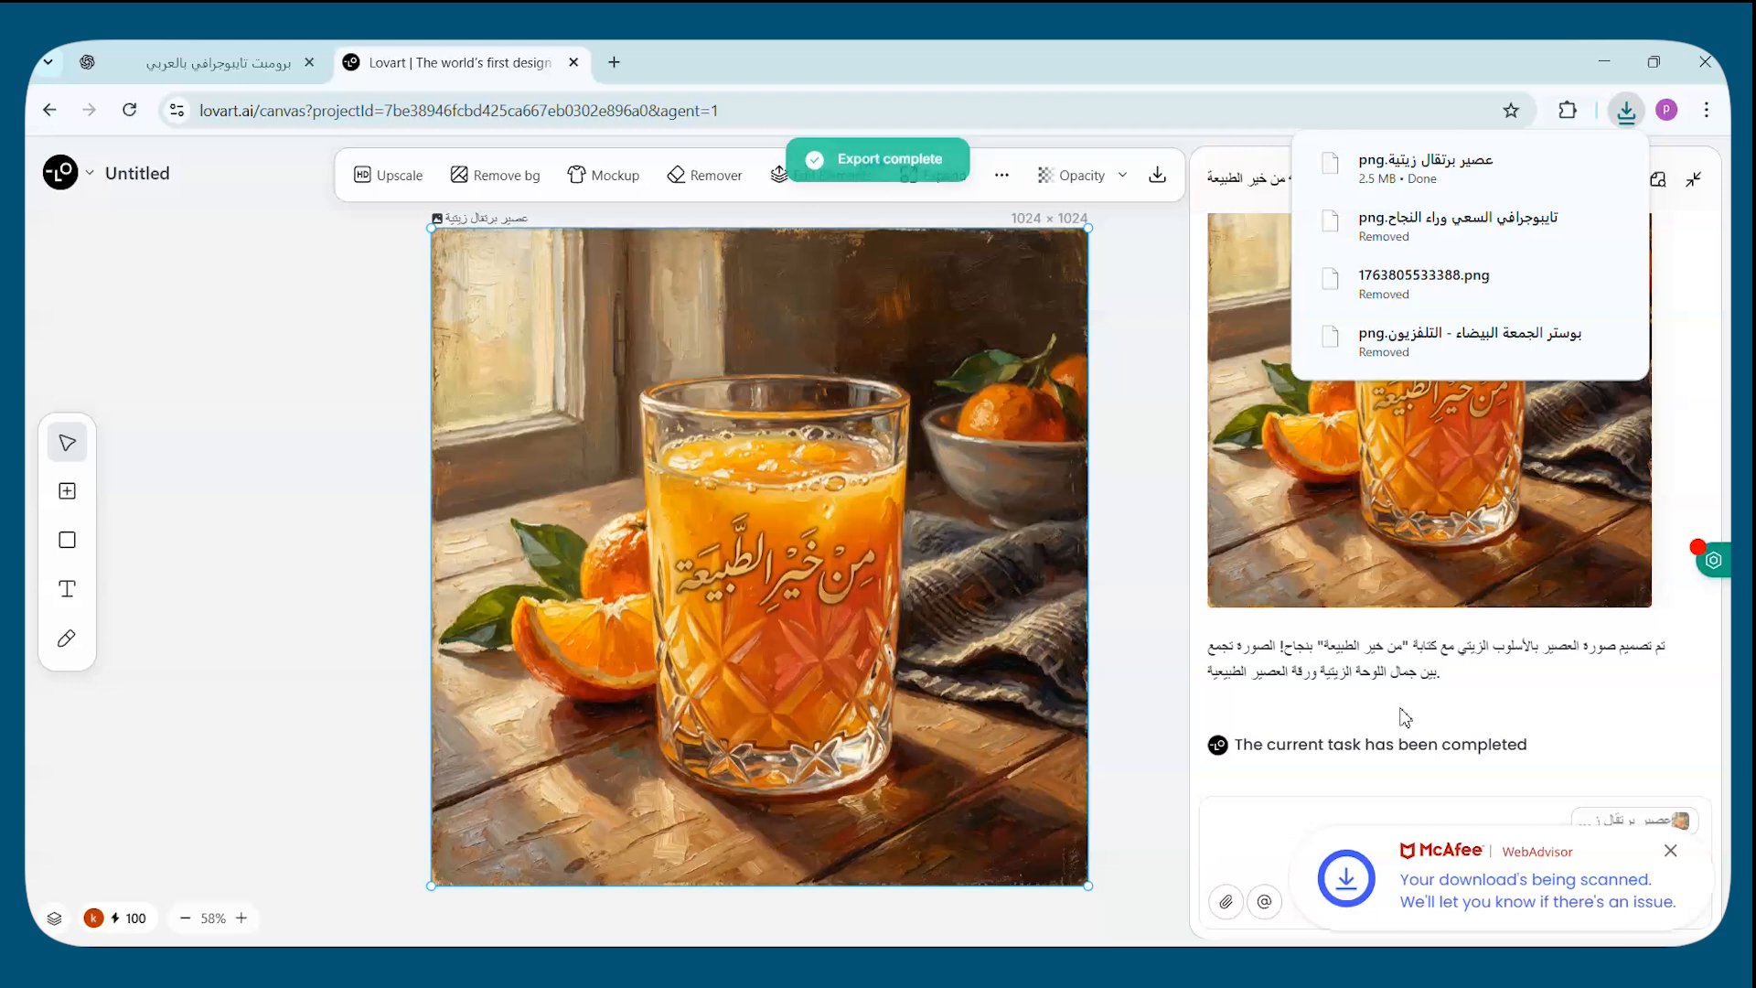
Without the juice image attached, generate "عايز صورة كرتونية لطفل صغير مخترع الصورة ديه مكتوب عليها المخترع الصغير" and inspect the result.
click(1280, 835)
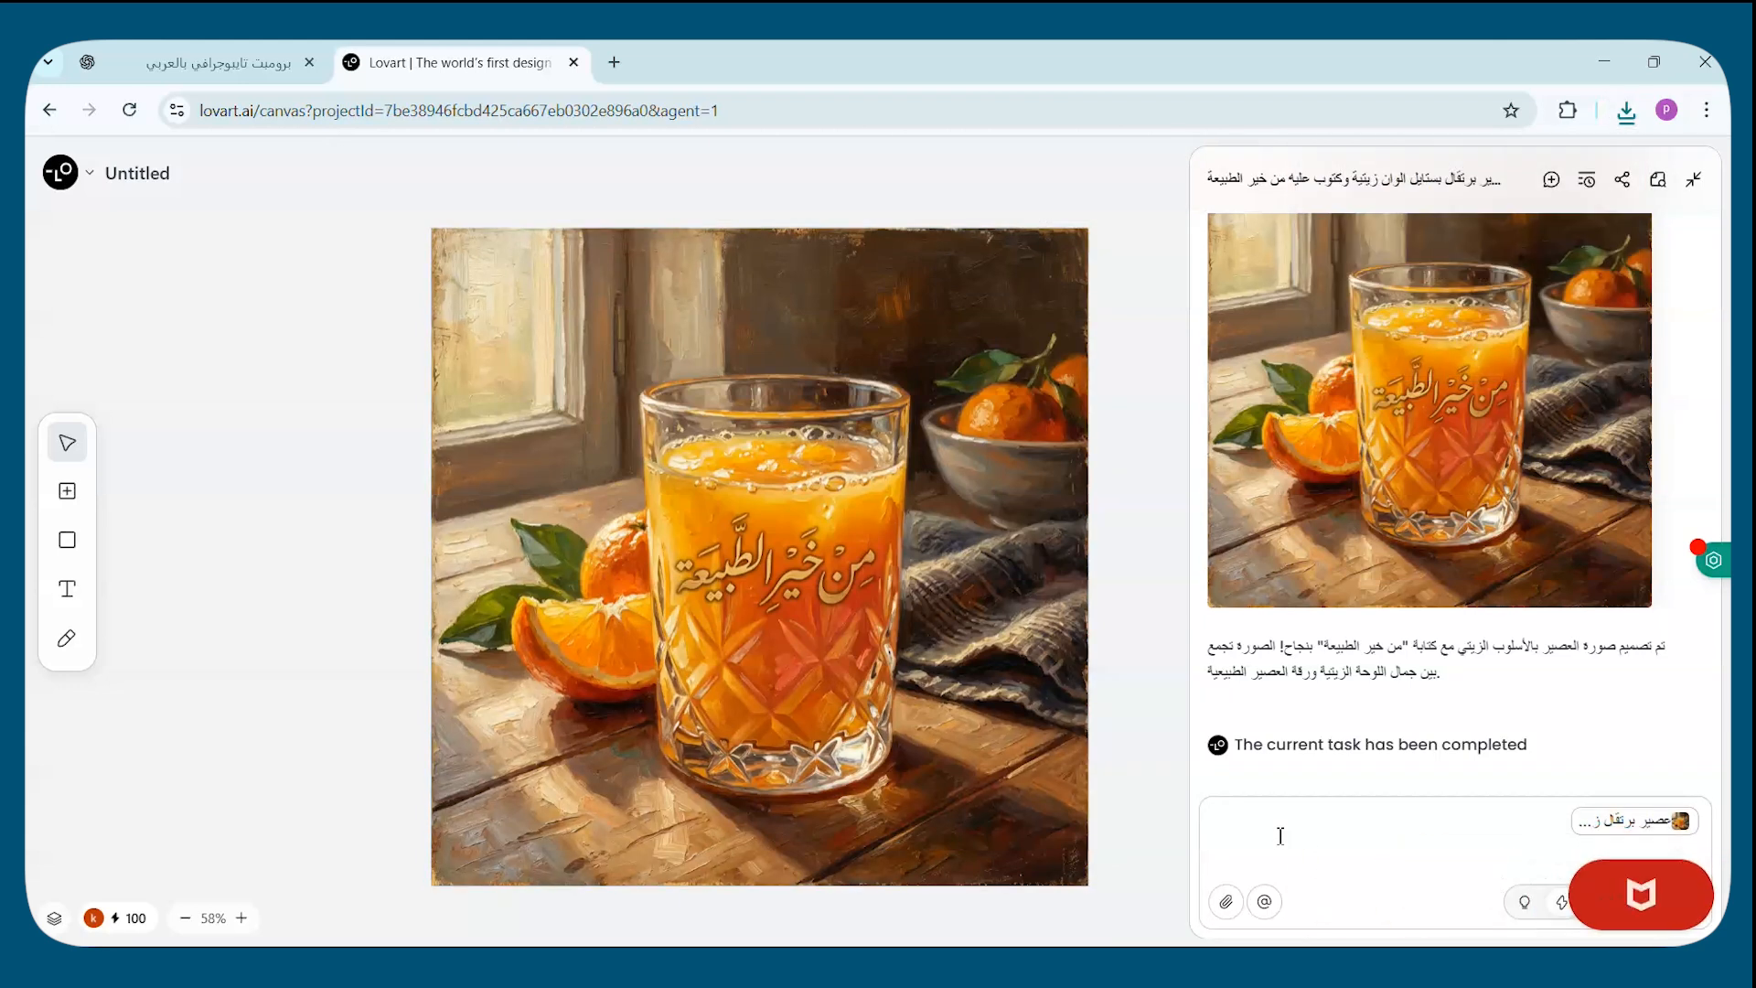
click(1600, 836)
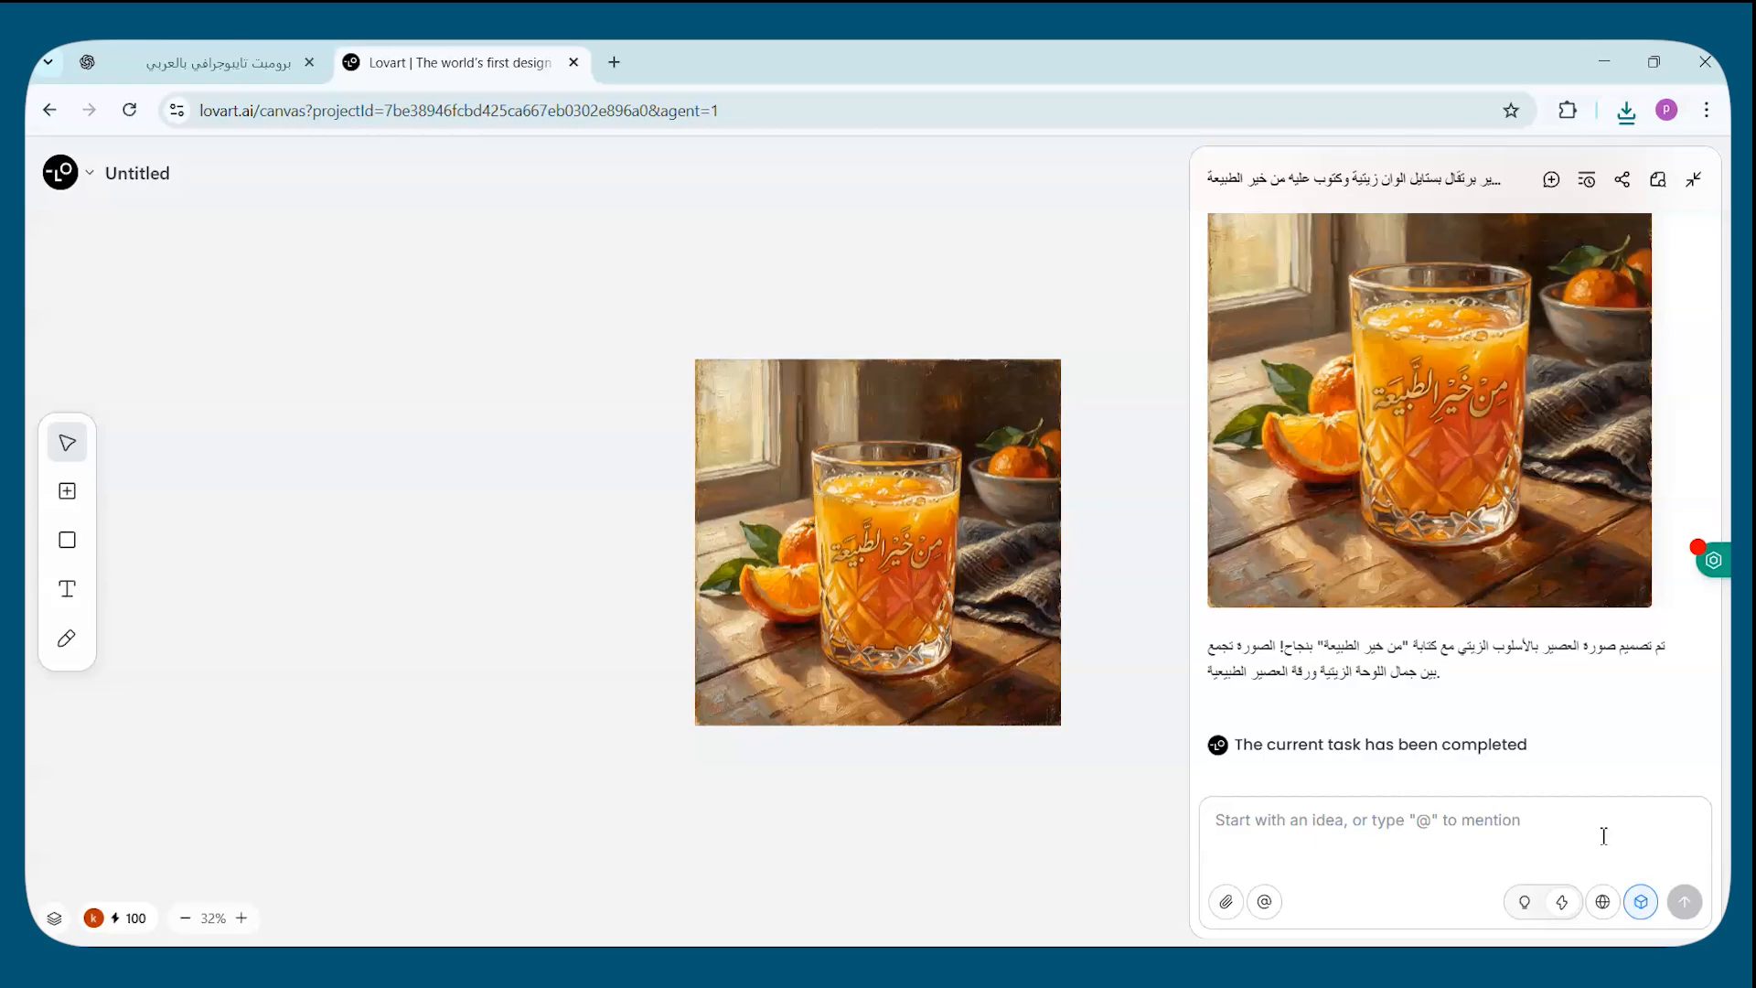
text(ع)
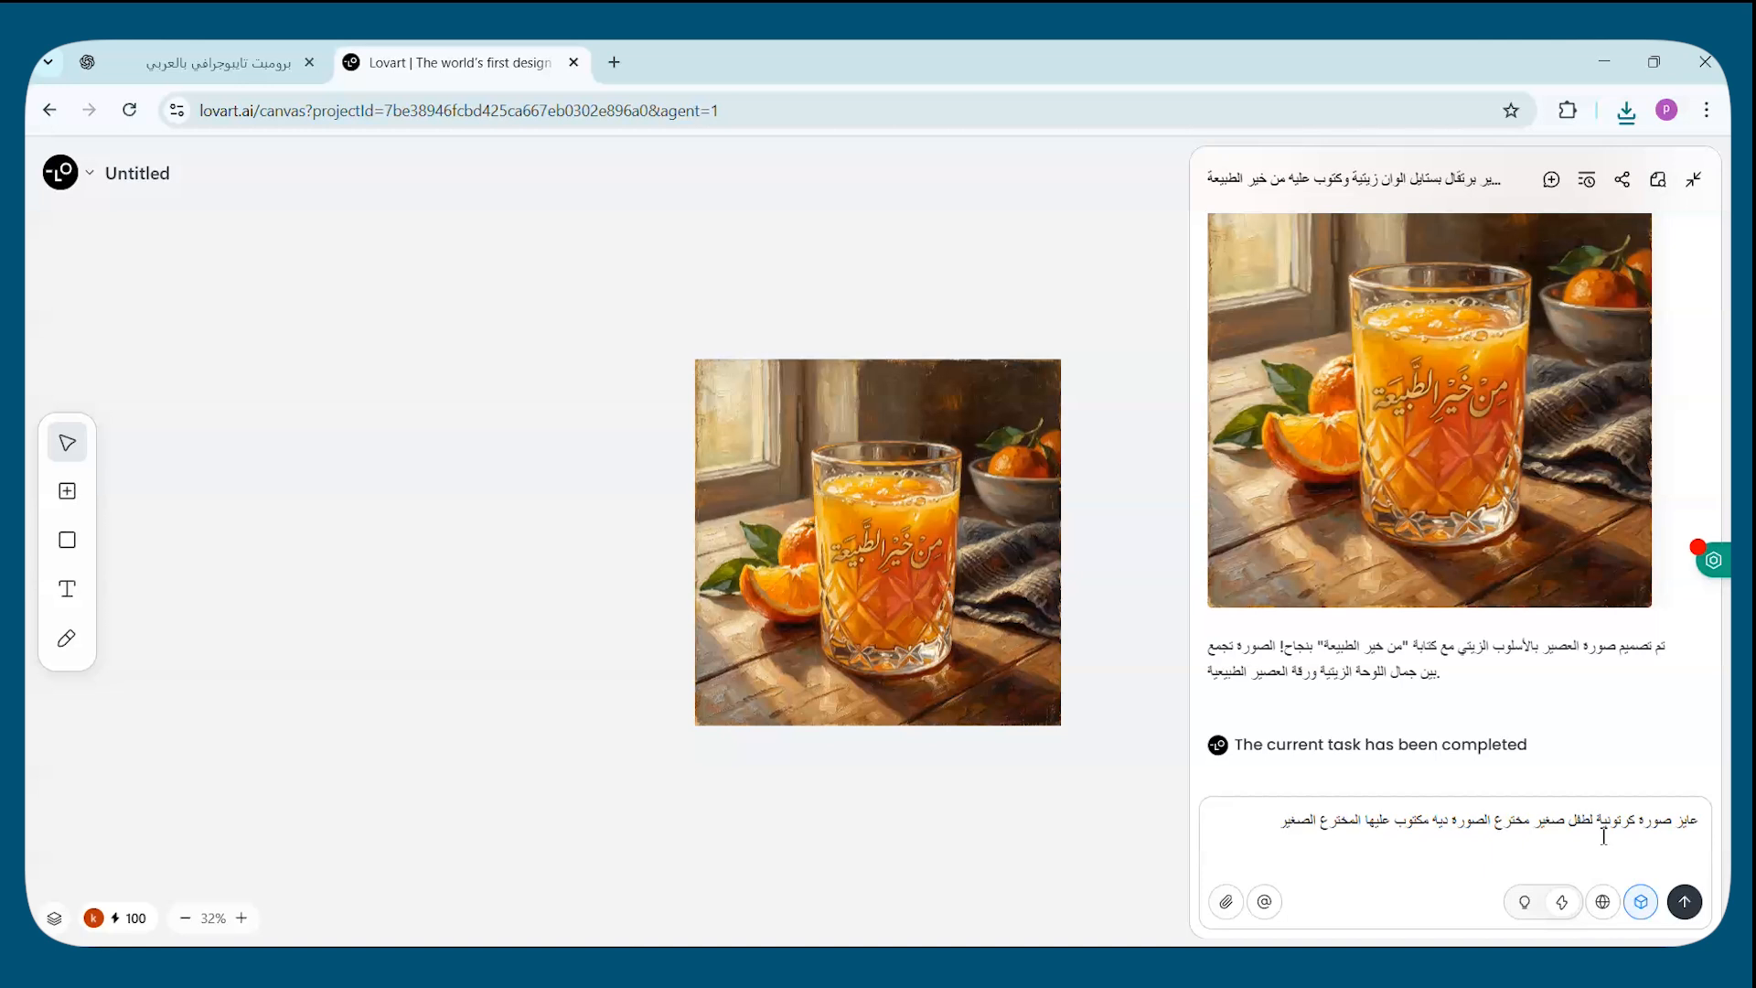
key(Return)
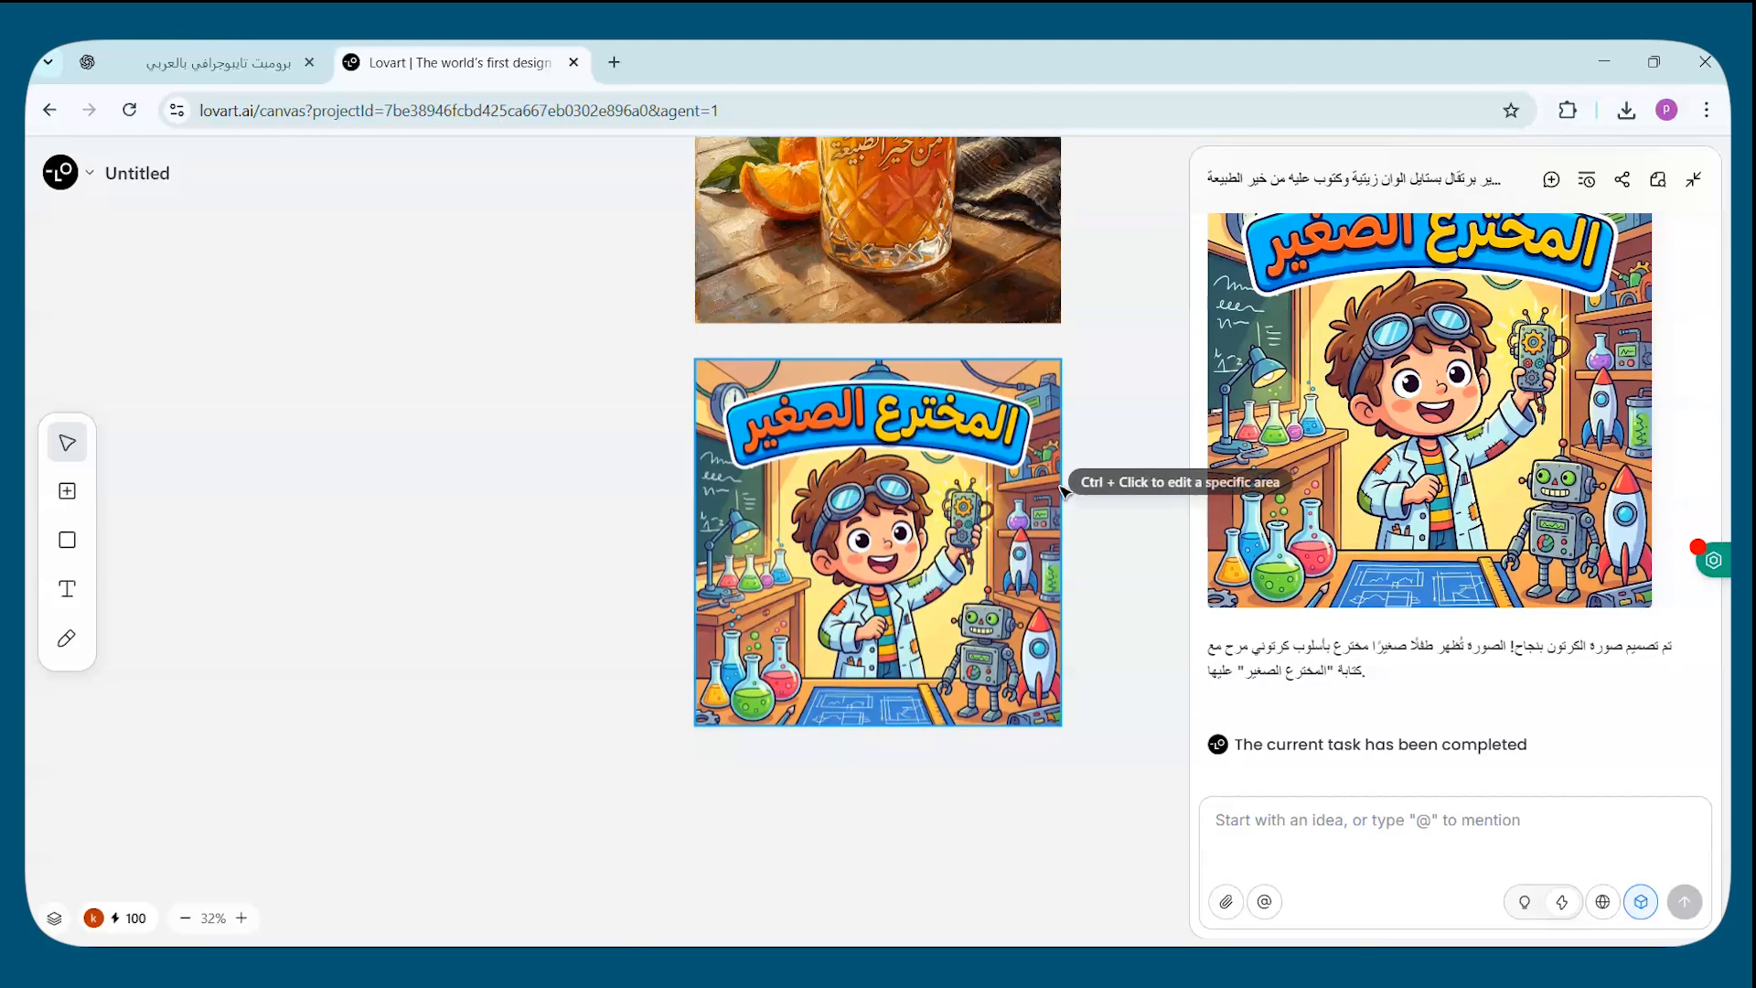
scroll(1064, 489, up, 1)
scroll(1063, 489, up, 5)
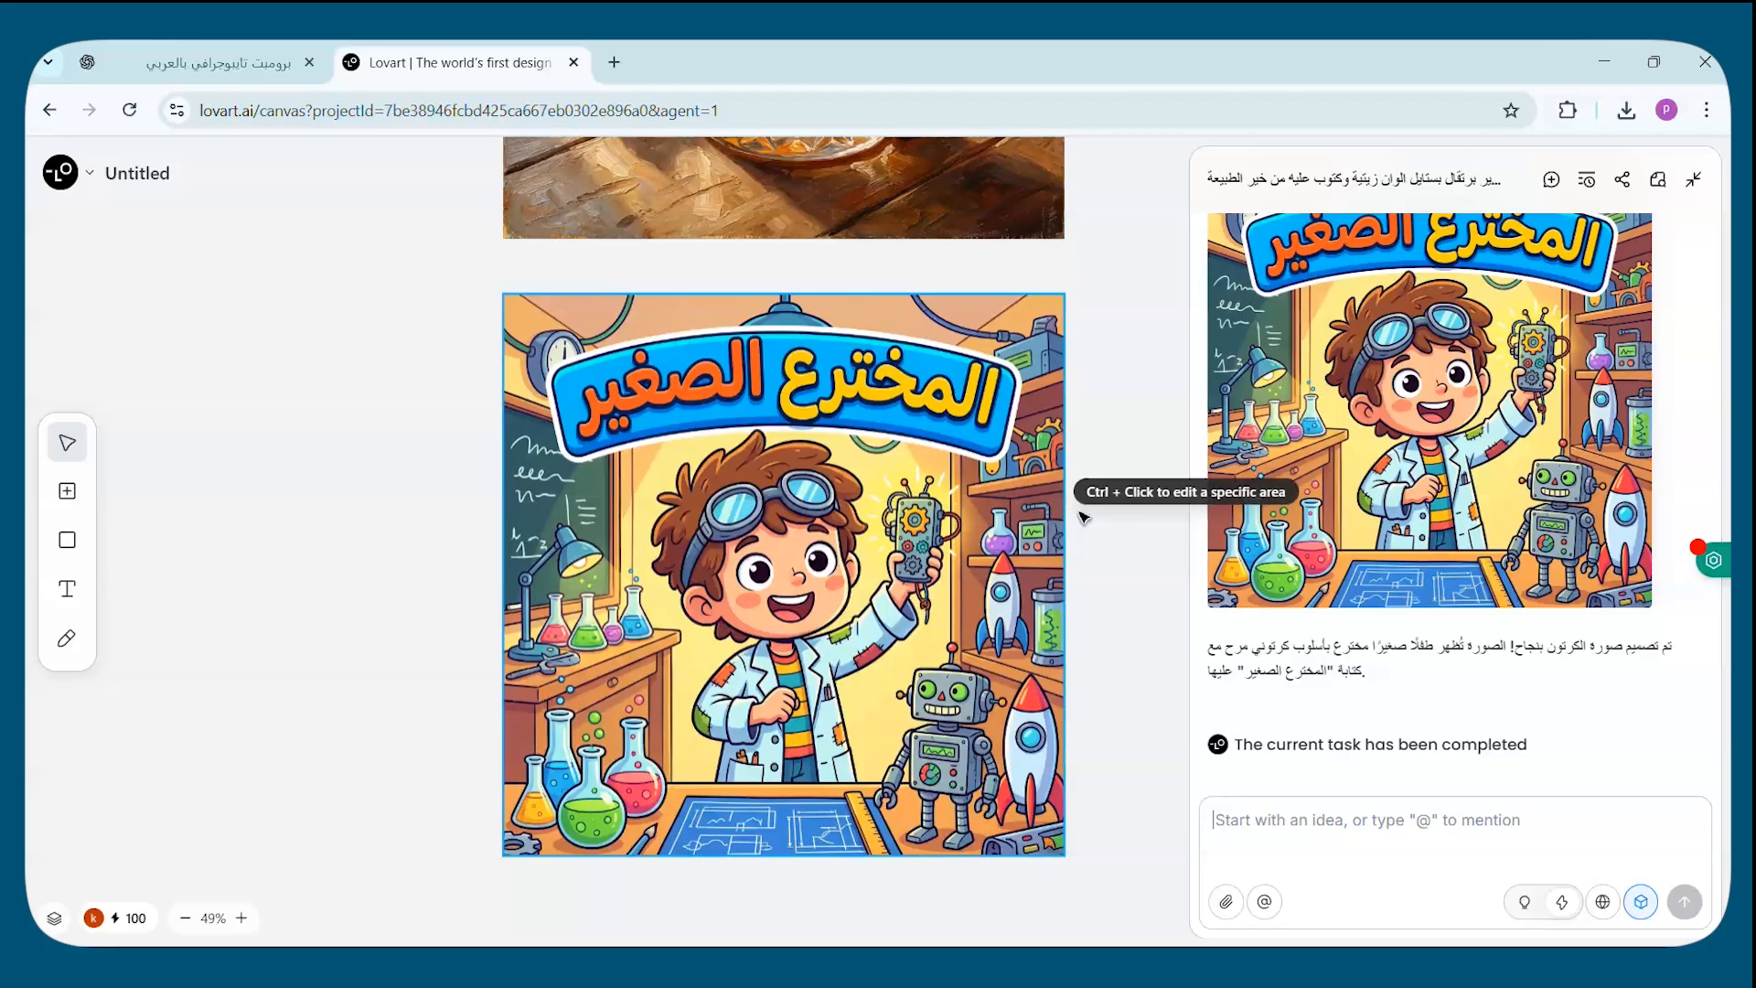
Attach the saved television picture from the computer to the prompt as a reference image.
click(1240, 907)
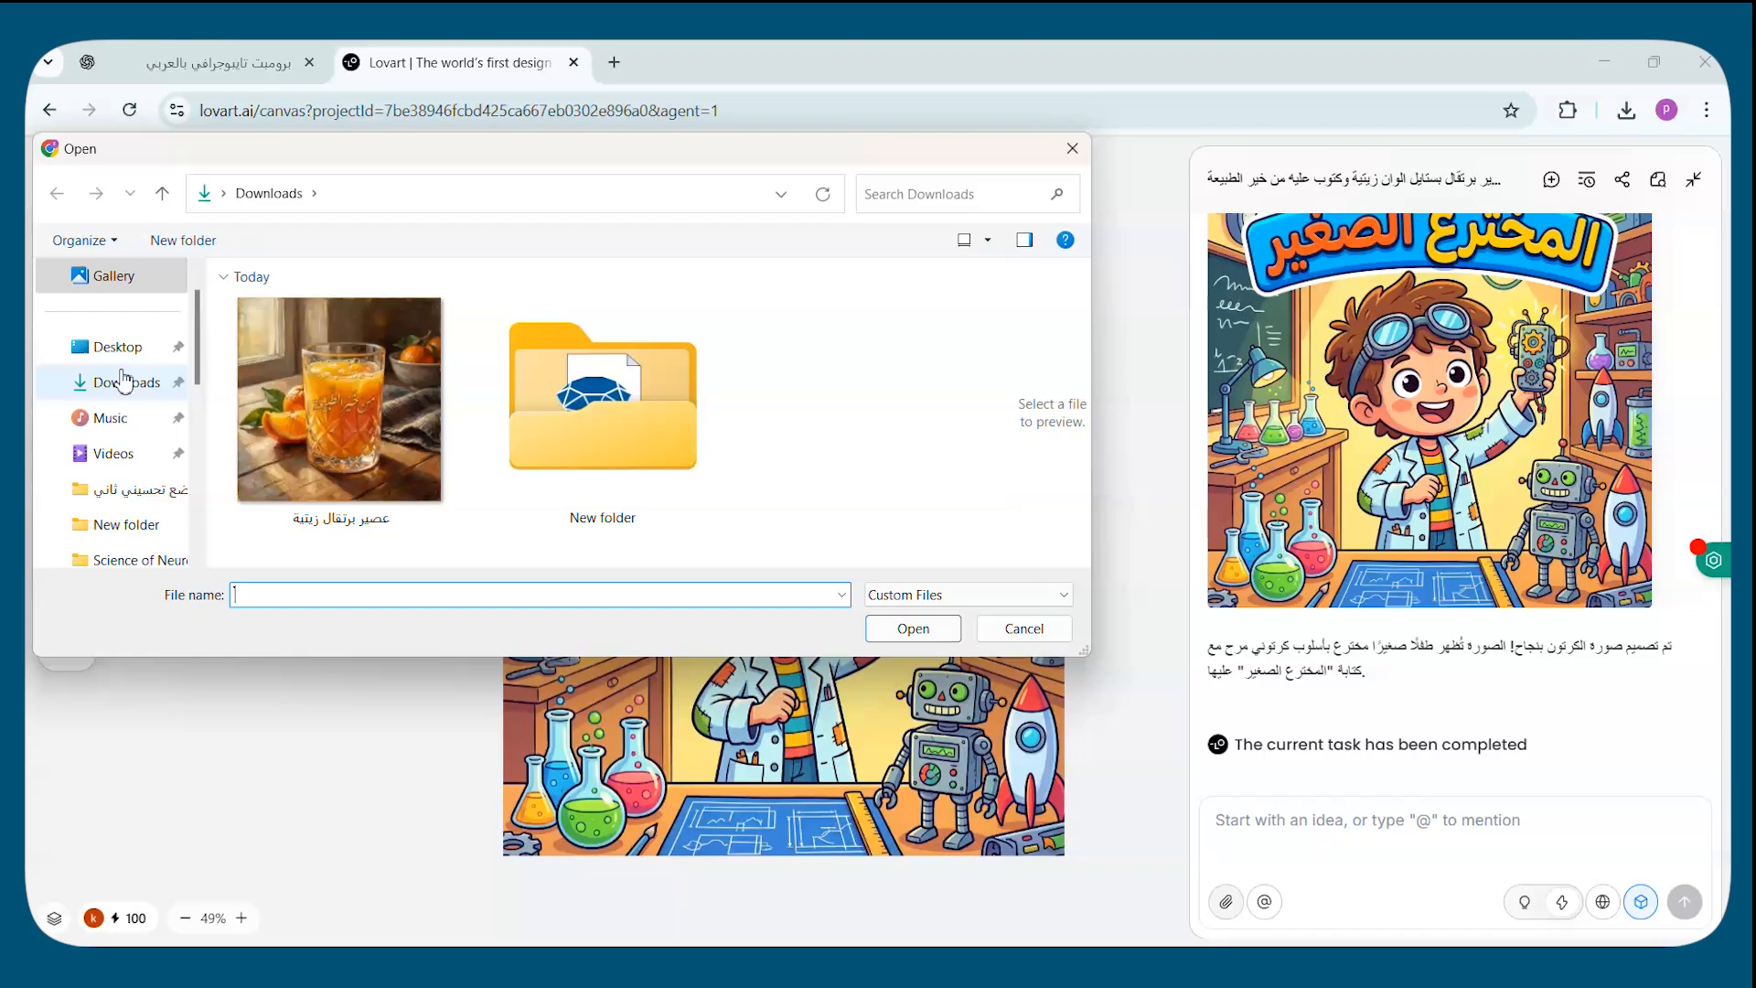
scroll(128, 494, down, 2)
click(133, 494)
double_click(414, 325)
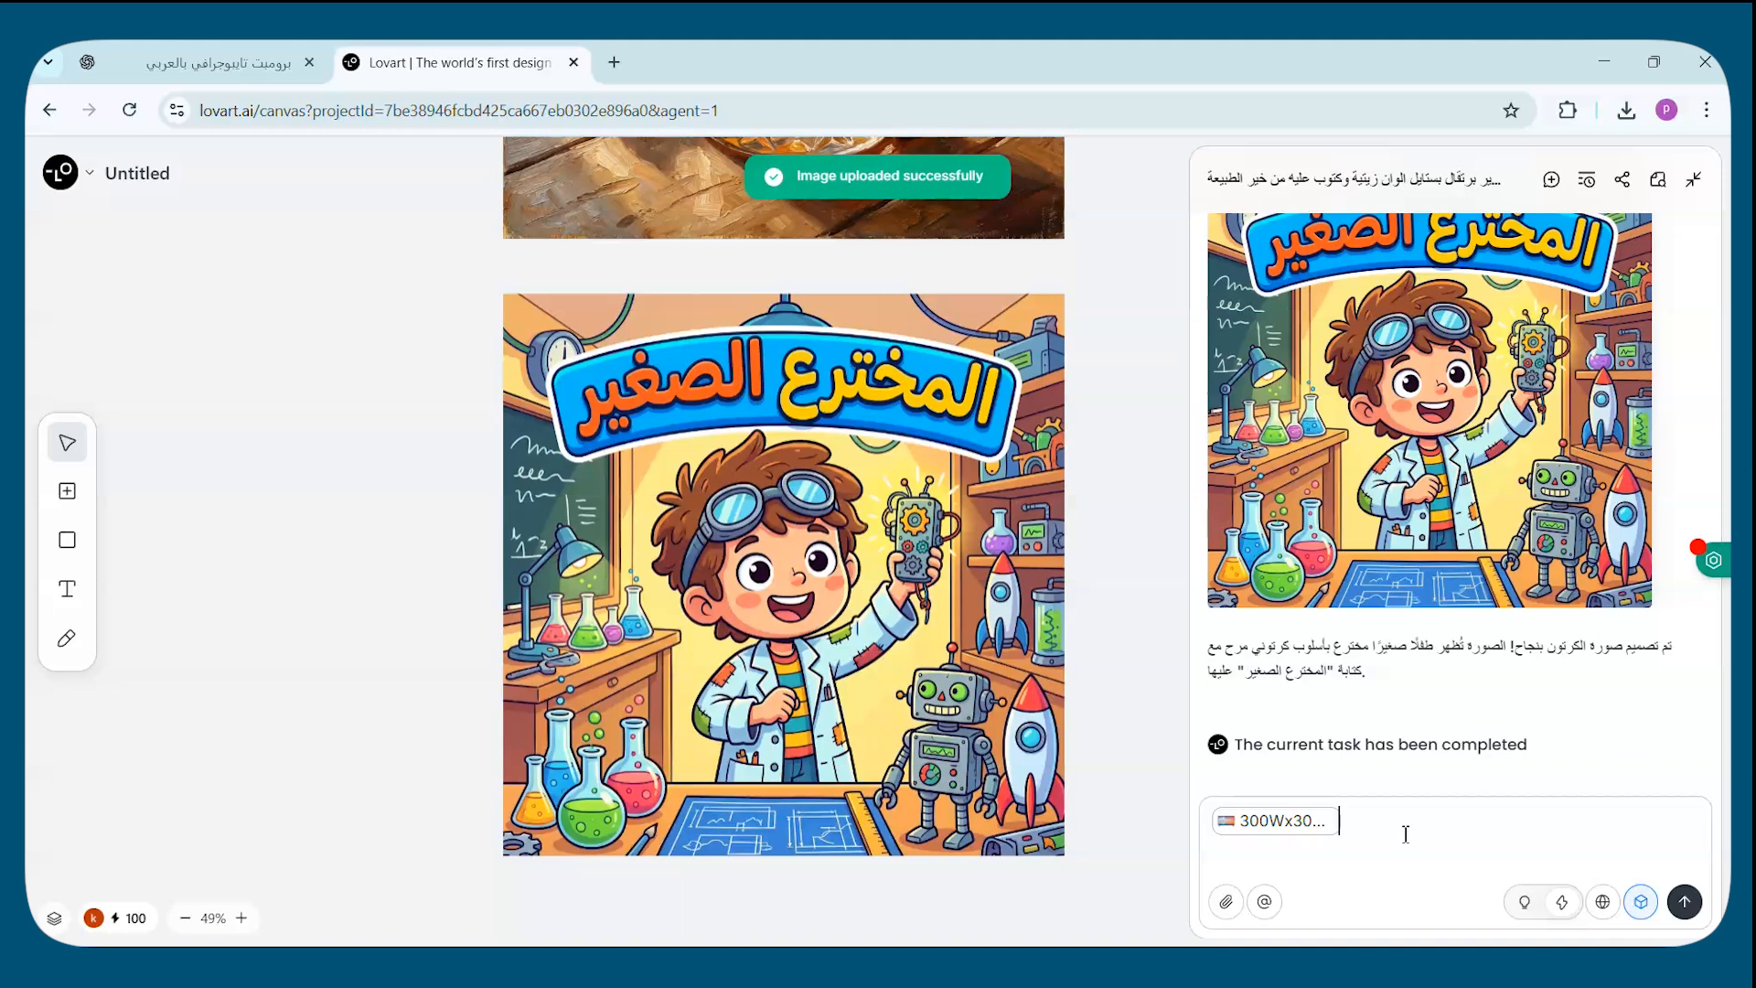
Generate a design from the attached picture with the prompt "اعملي تصميم سوشيال للتلفزيون بخلفية قوية واكتب عروض الجمعة البيضاء".
text(اعطي)
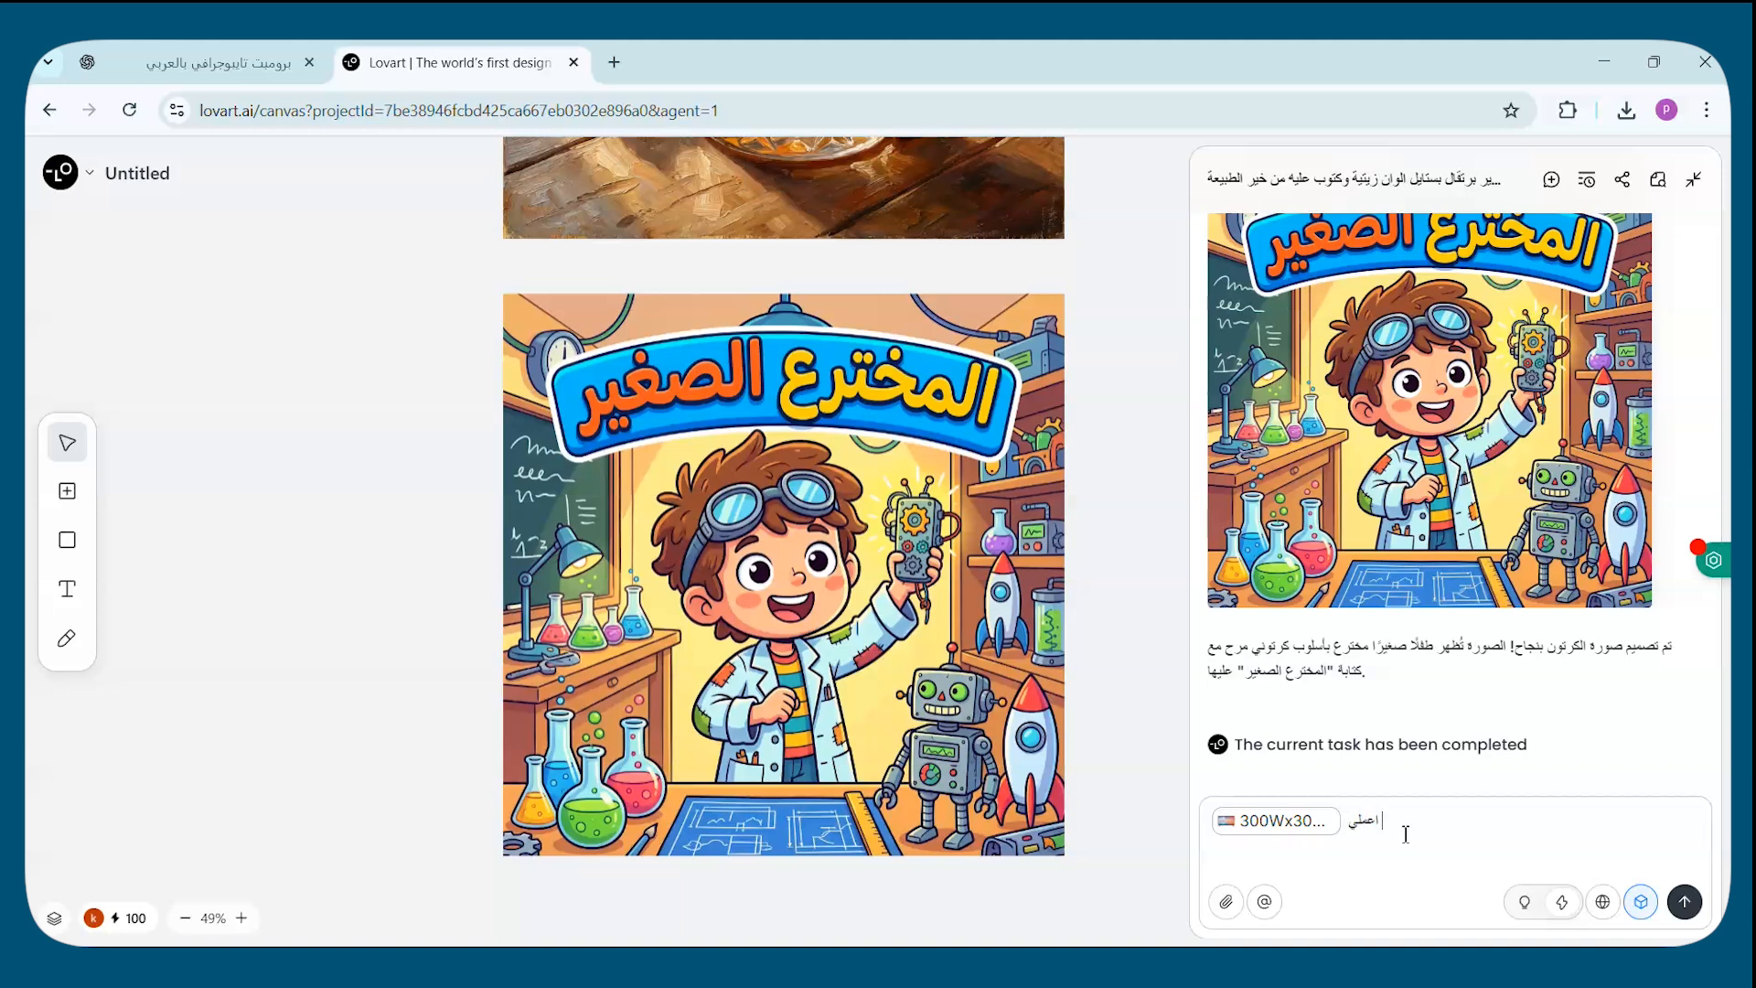
text( تصميم سوشيال للتلفزيون بخلفية )
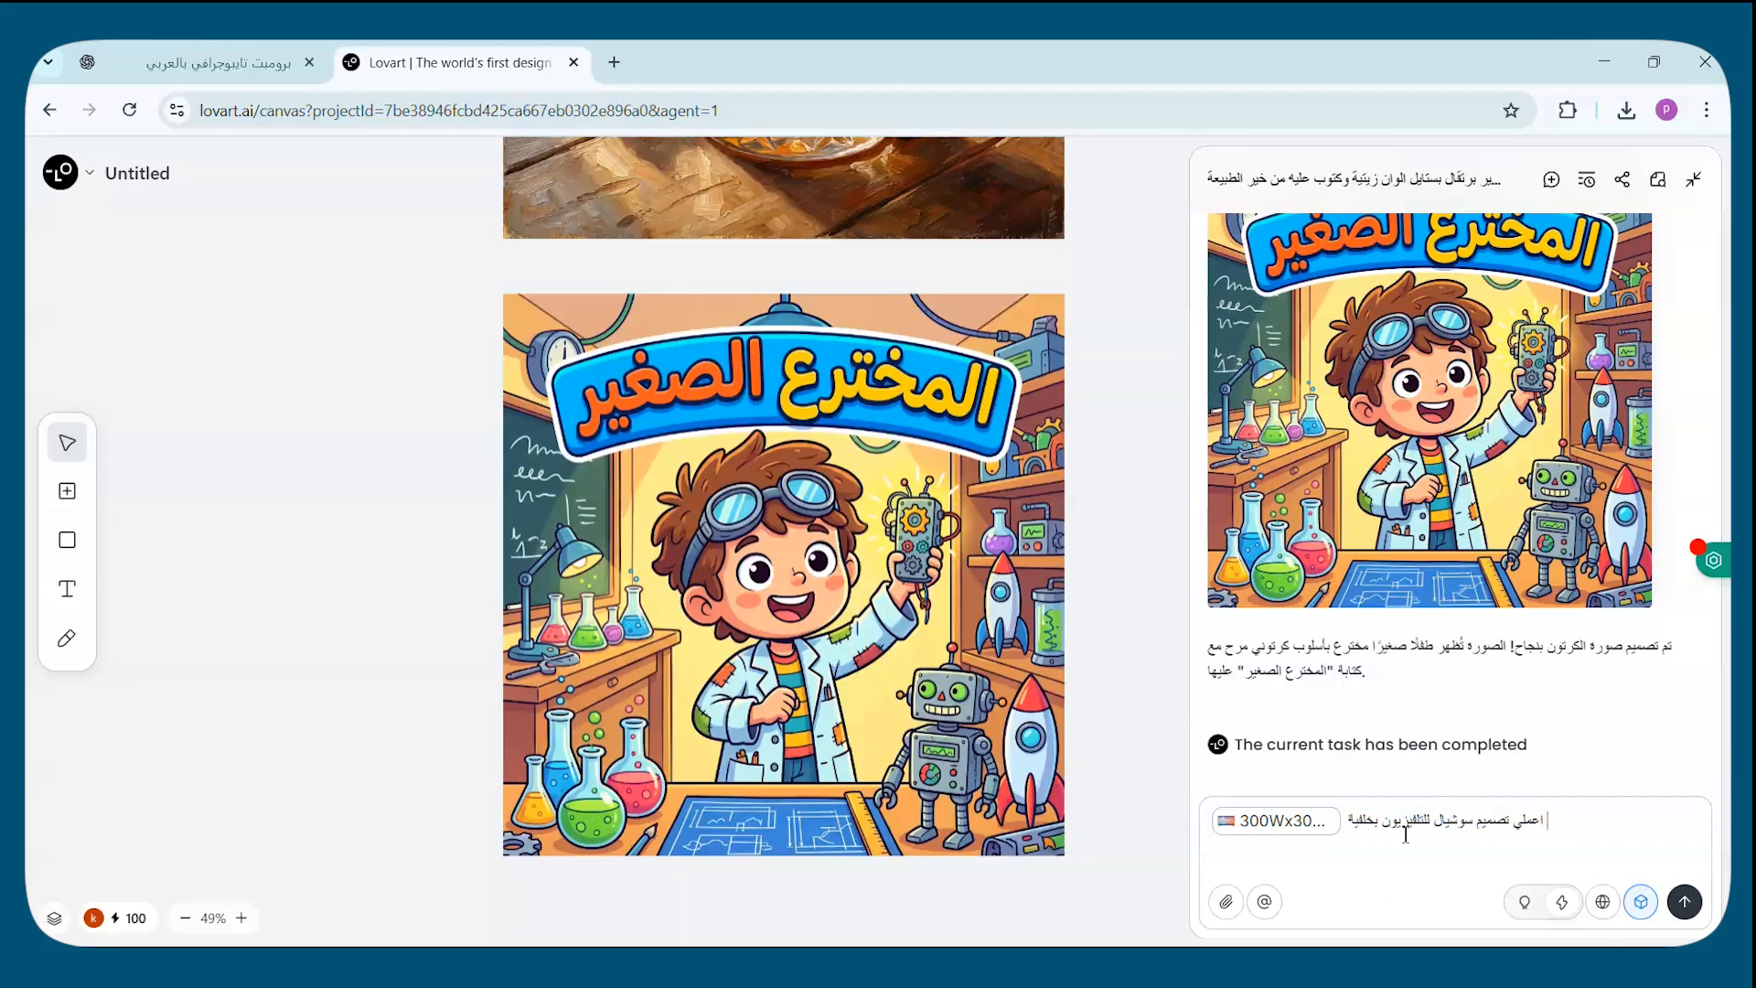
text(قوي)
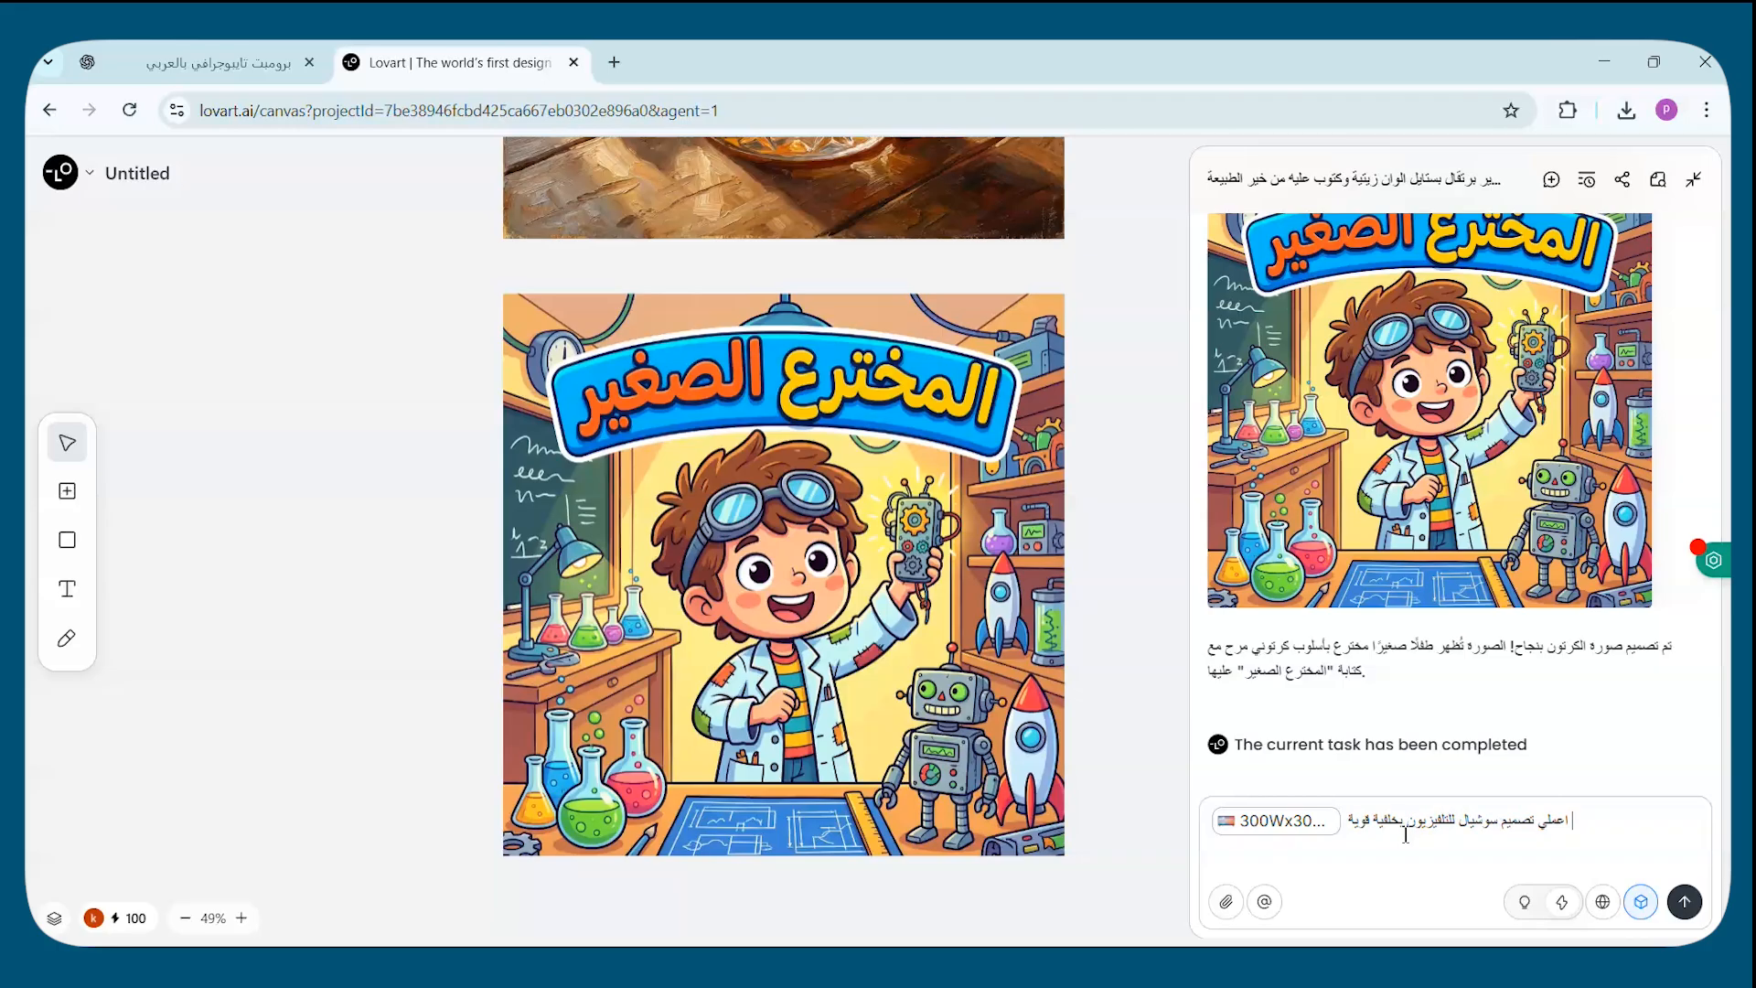
text(ة واكتب)
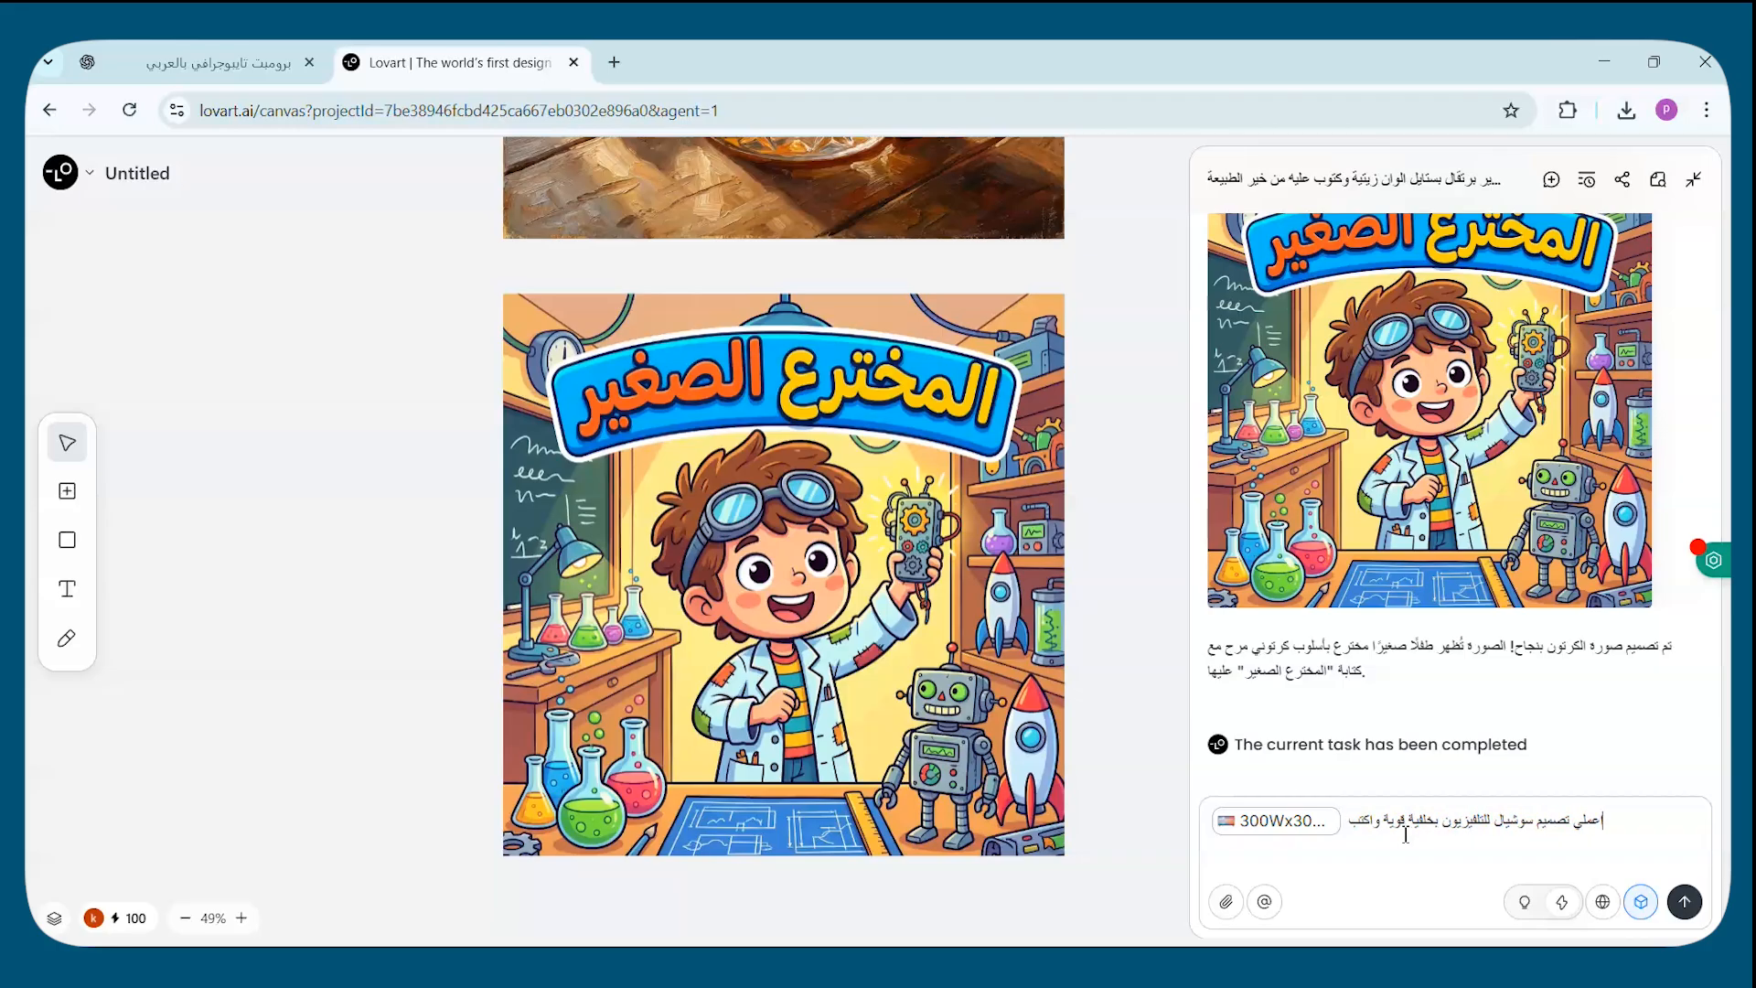
text( عروض)
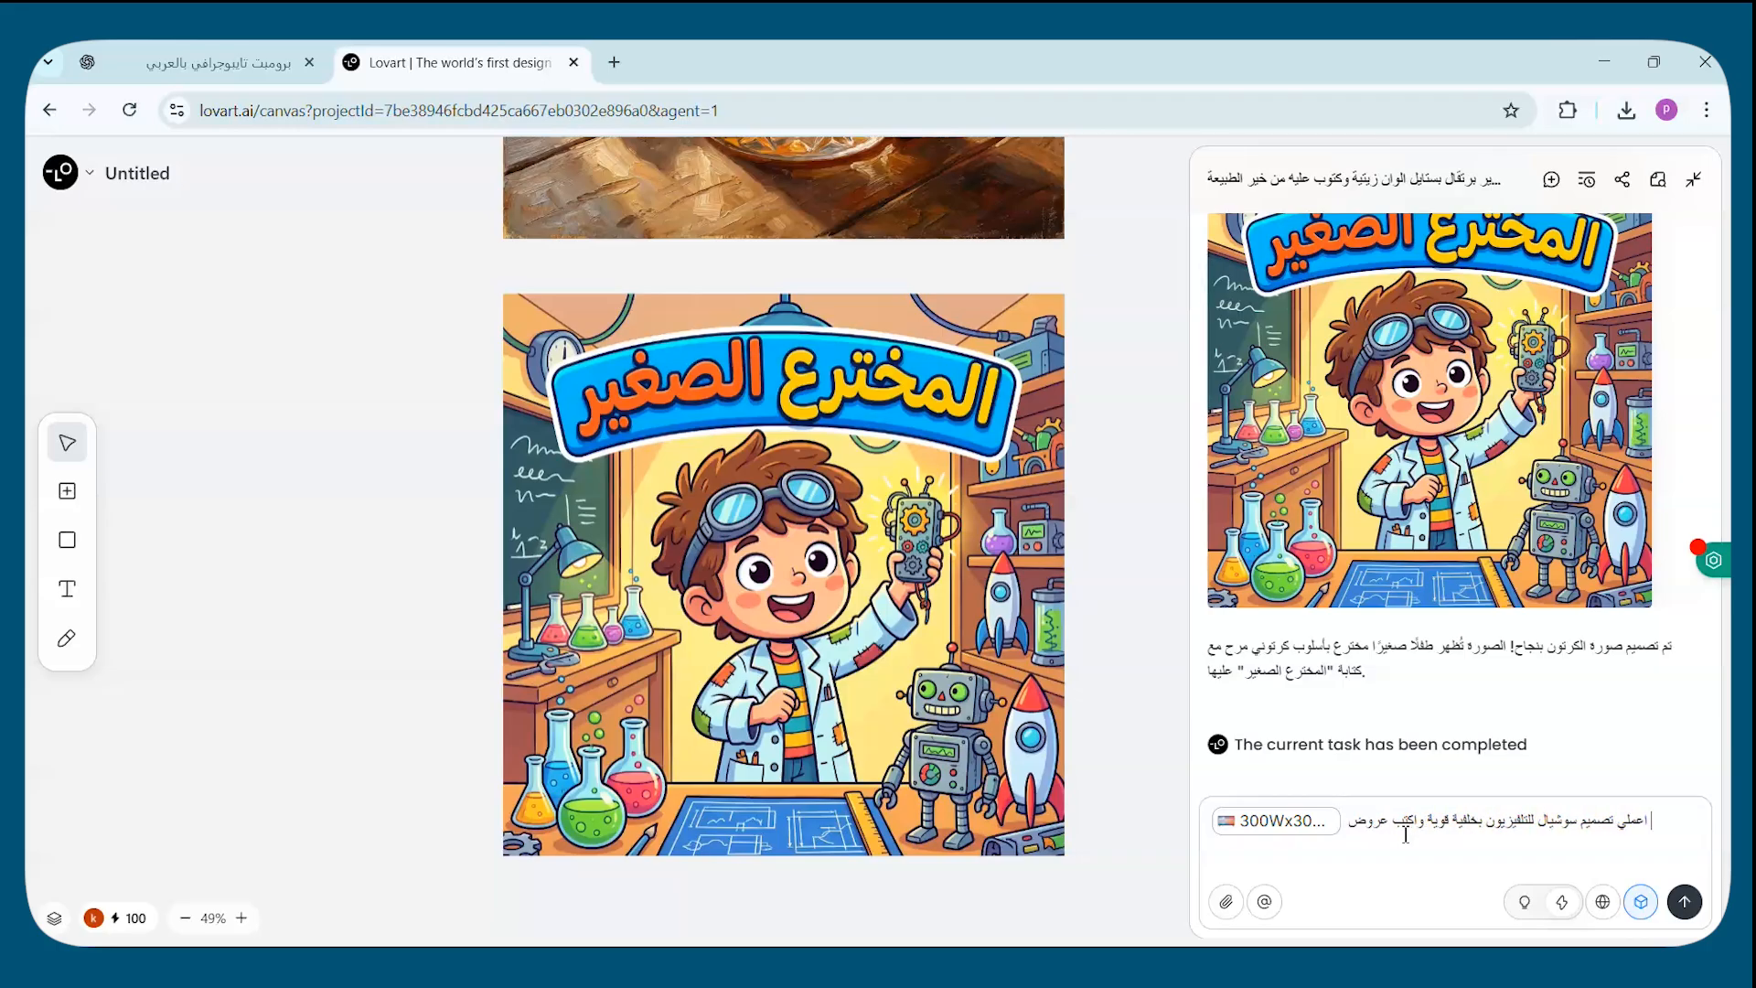
text( الجمعة ال)
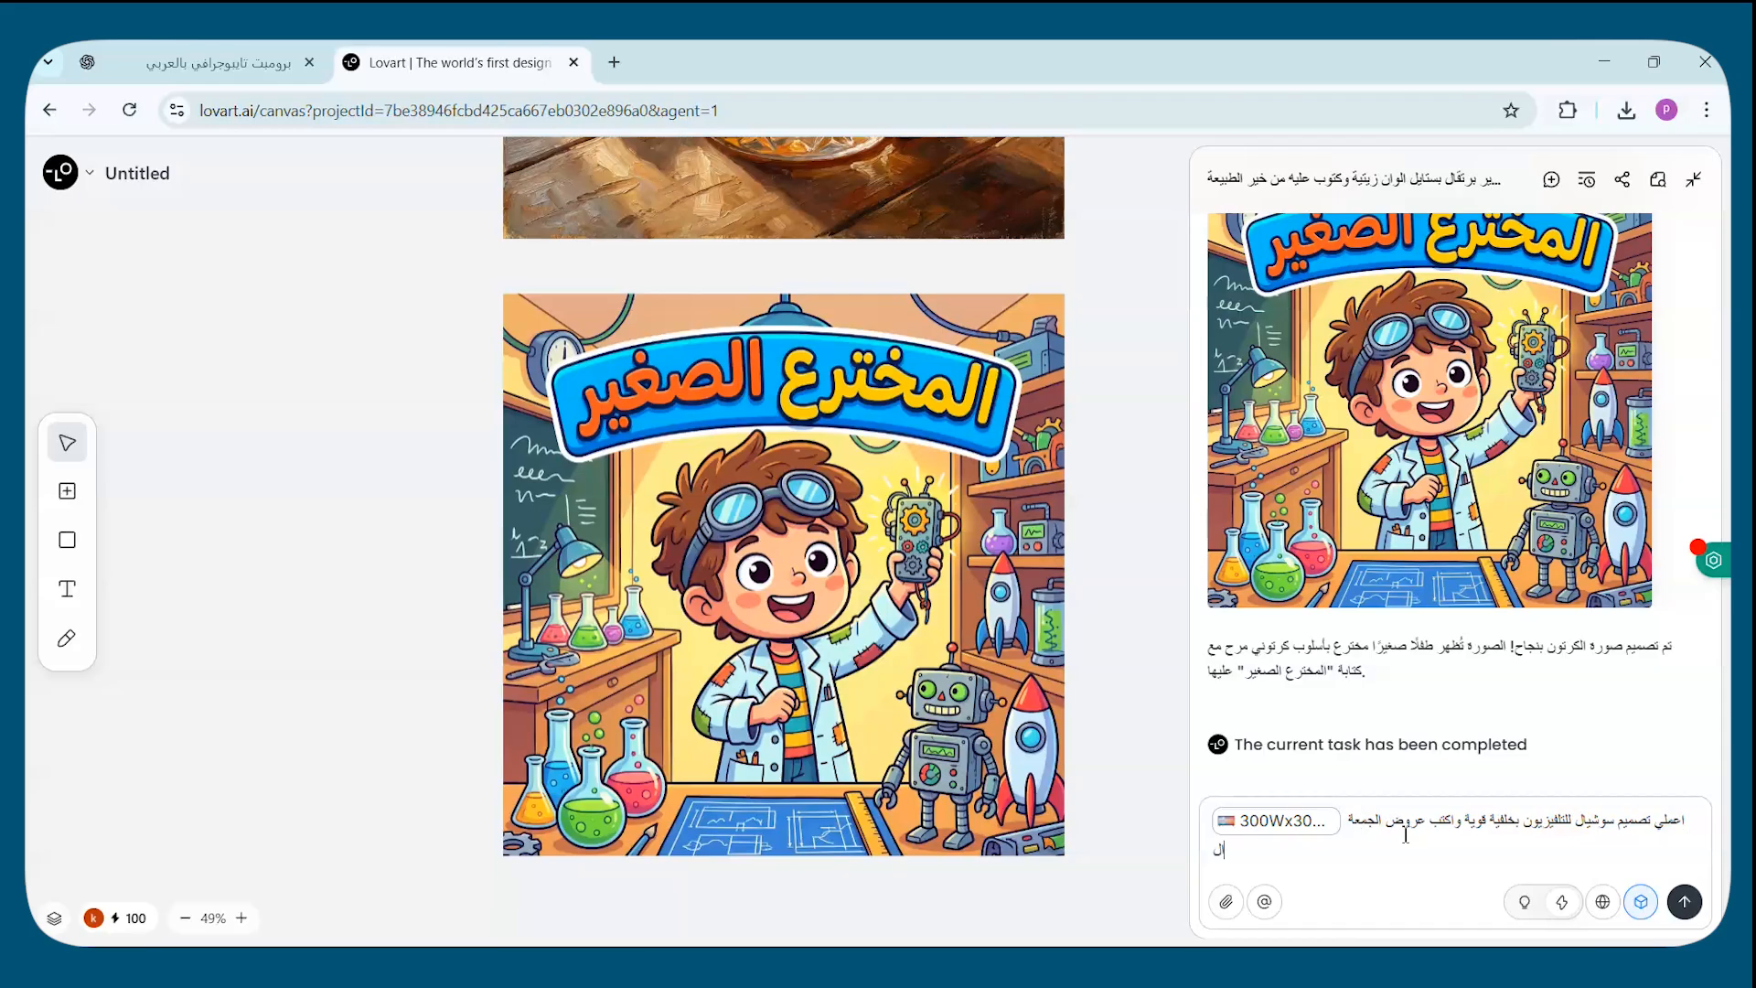
text(بيضاء)
click(1684, 901)
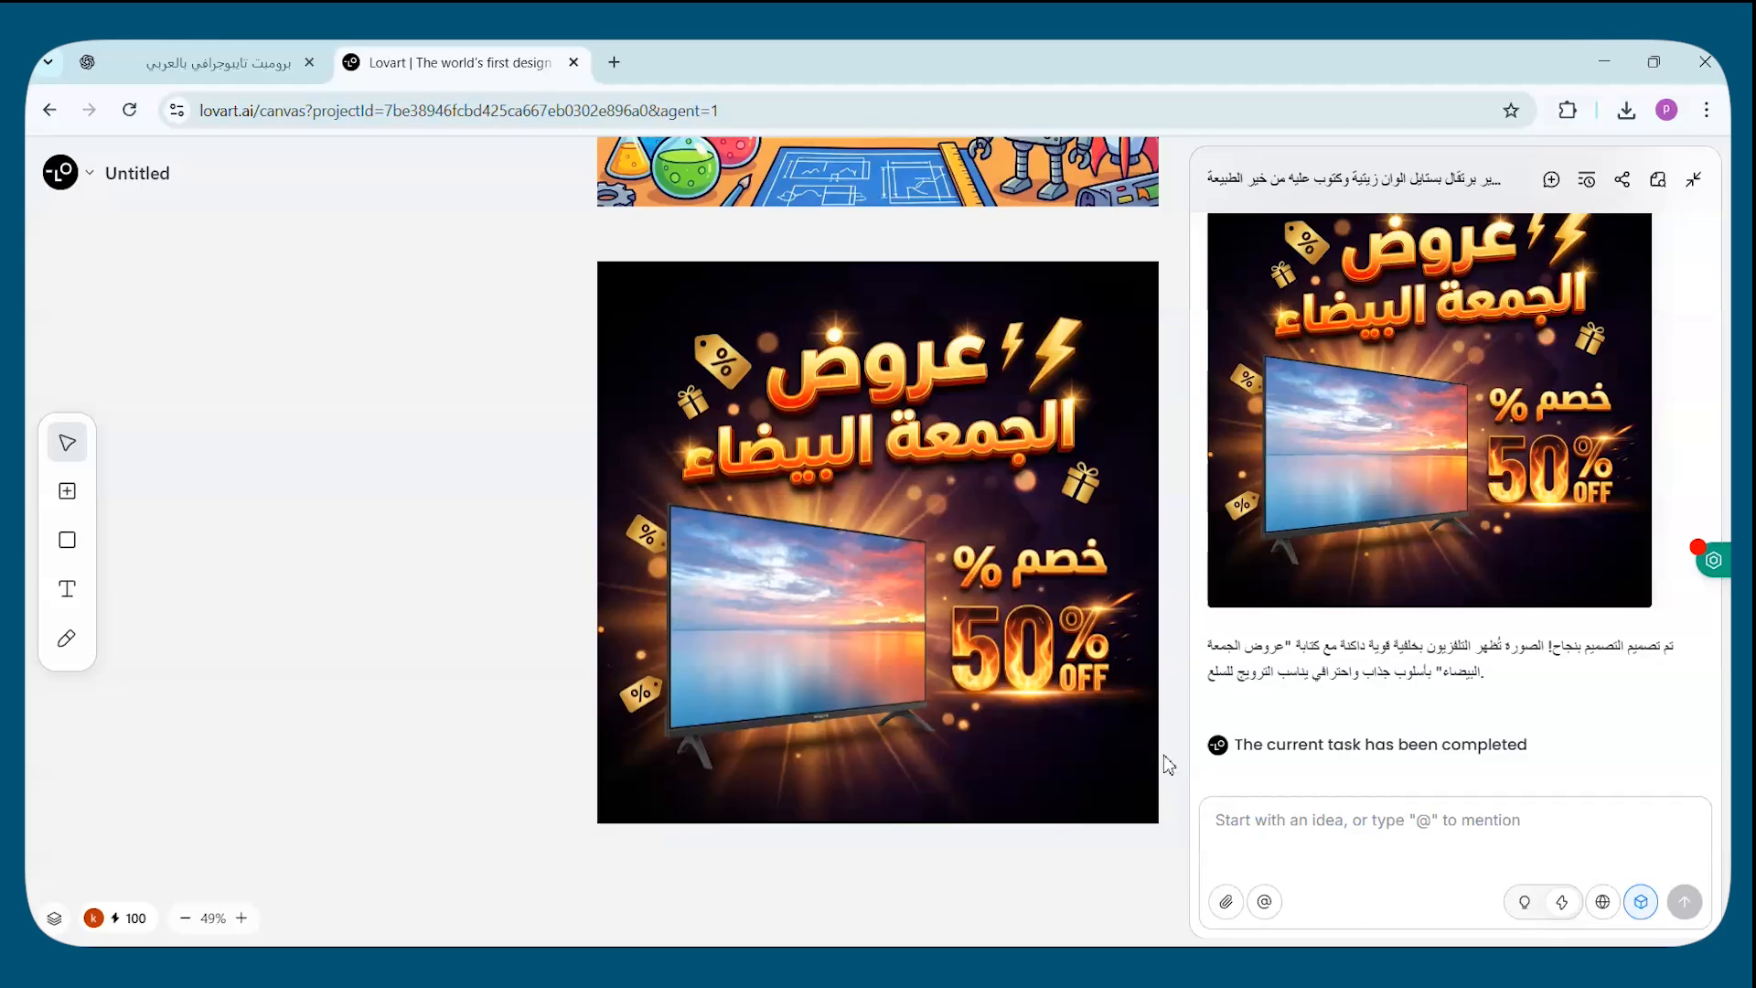
Download the generated television offer poster, collapsing the chat only while exporting, and dismiss the download scan notice.
click(1063, 342)
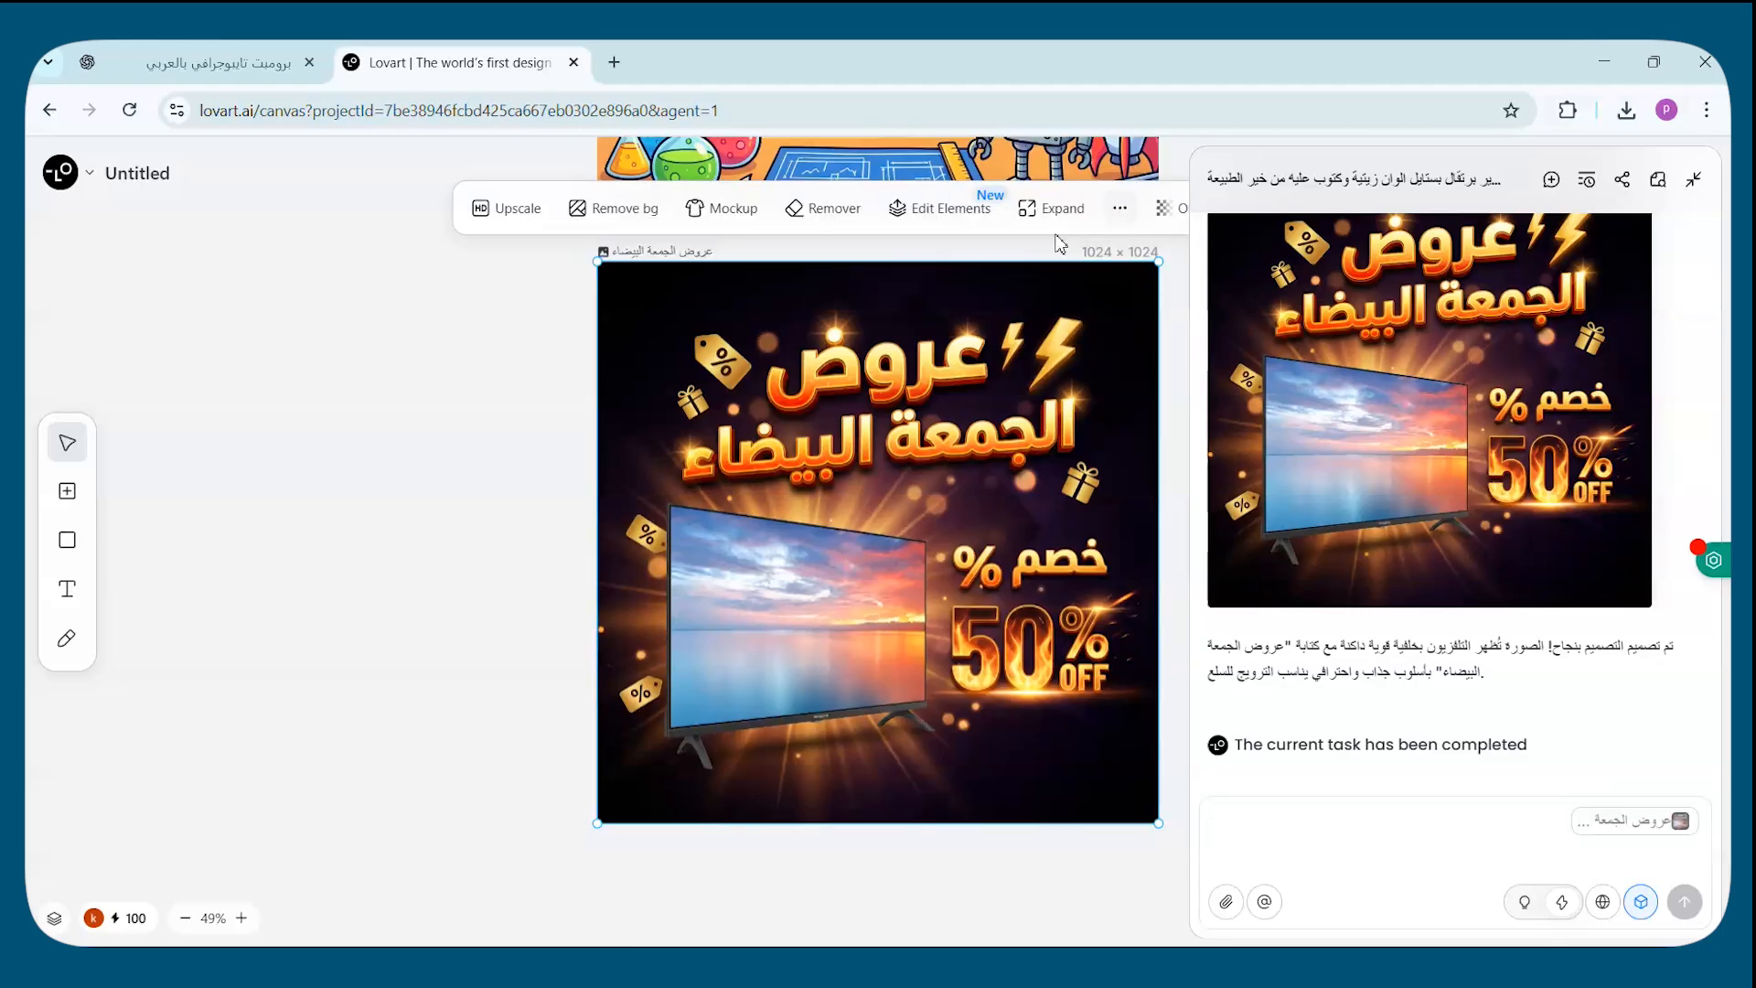
click(1694, 178)
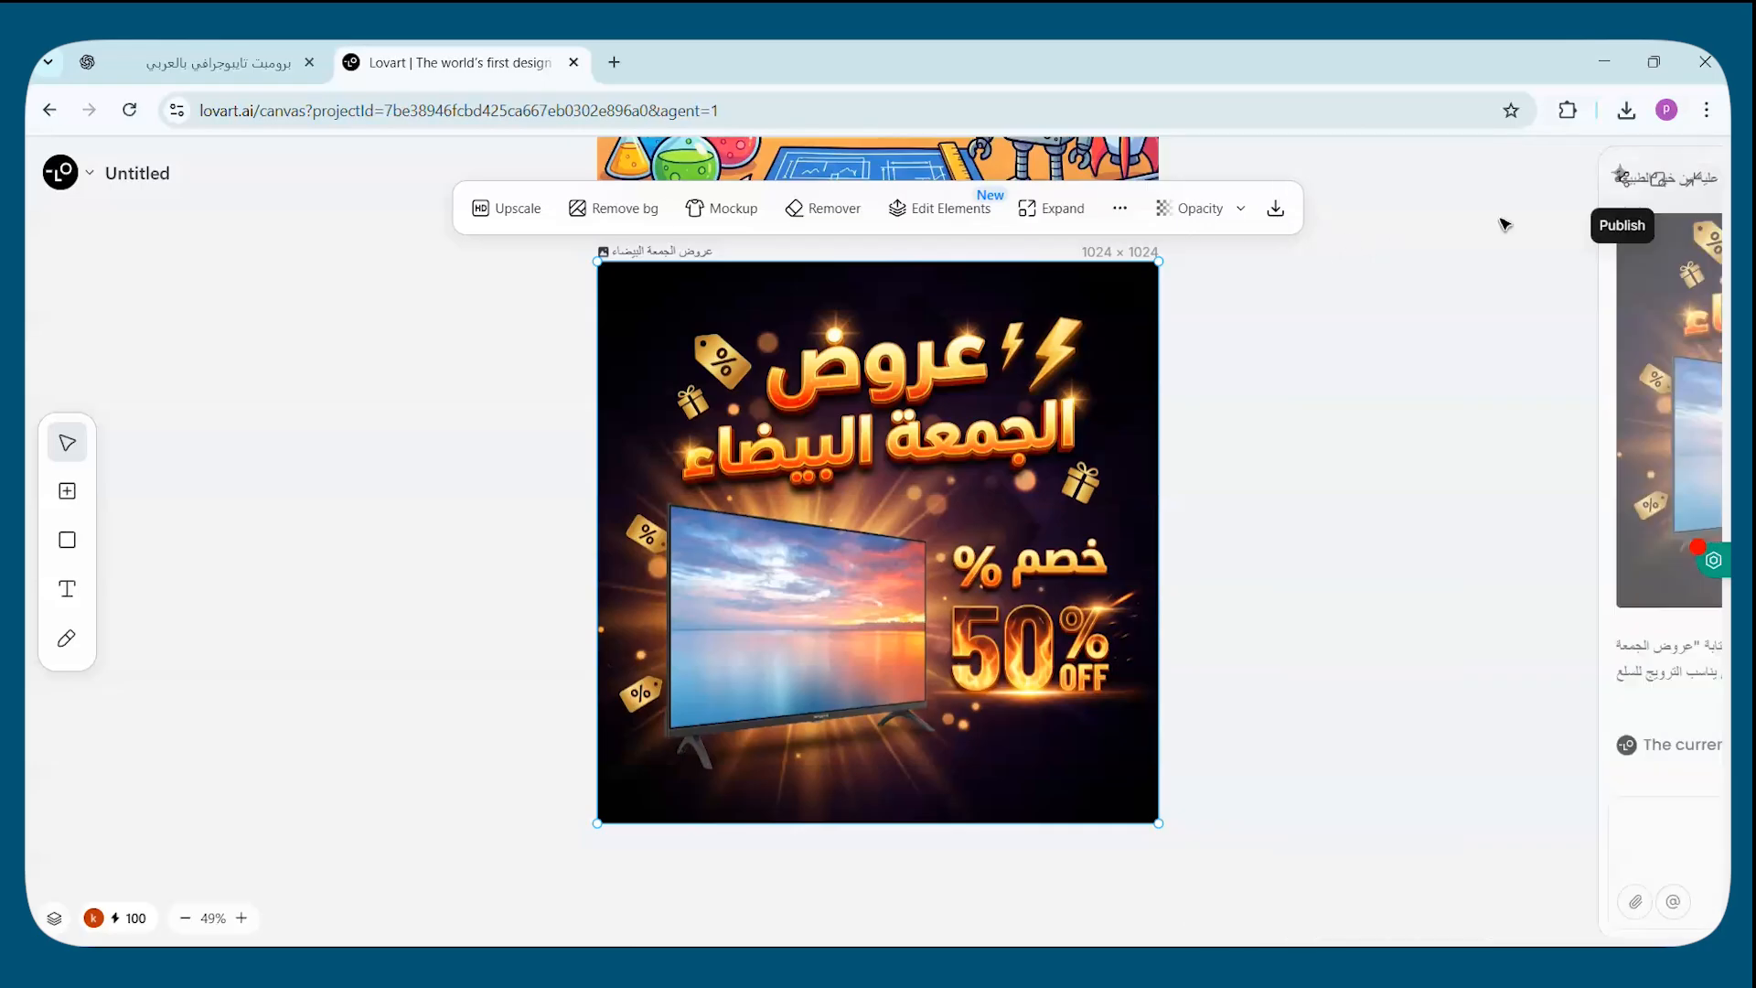
click(1699, 172)
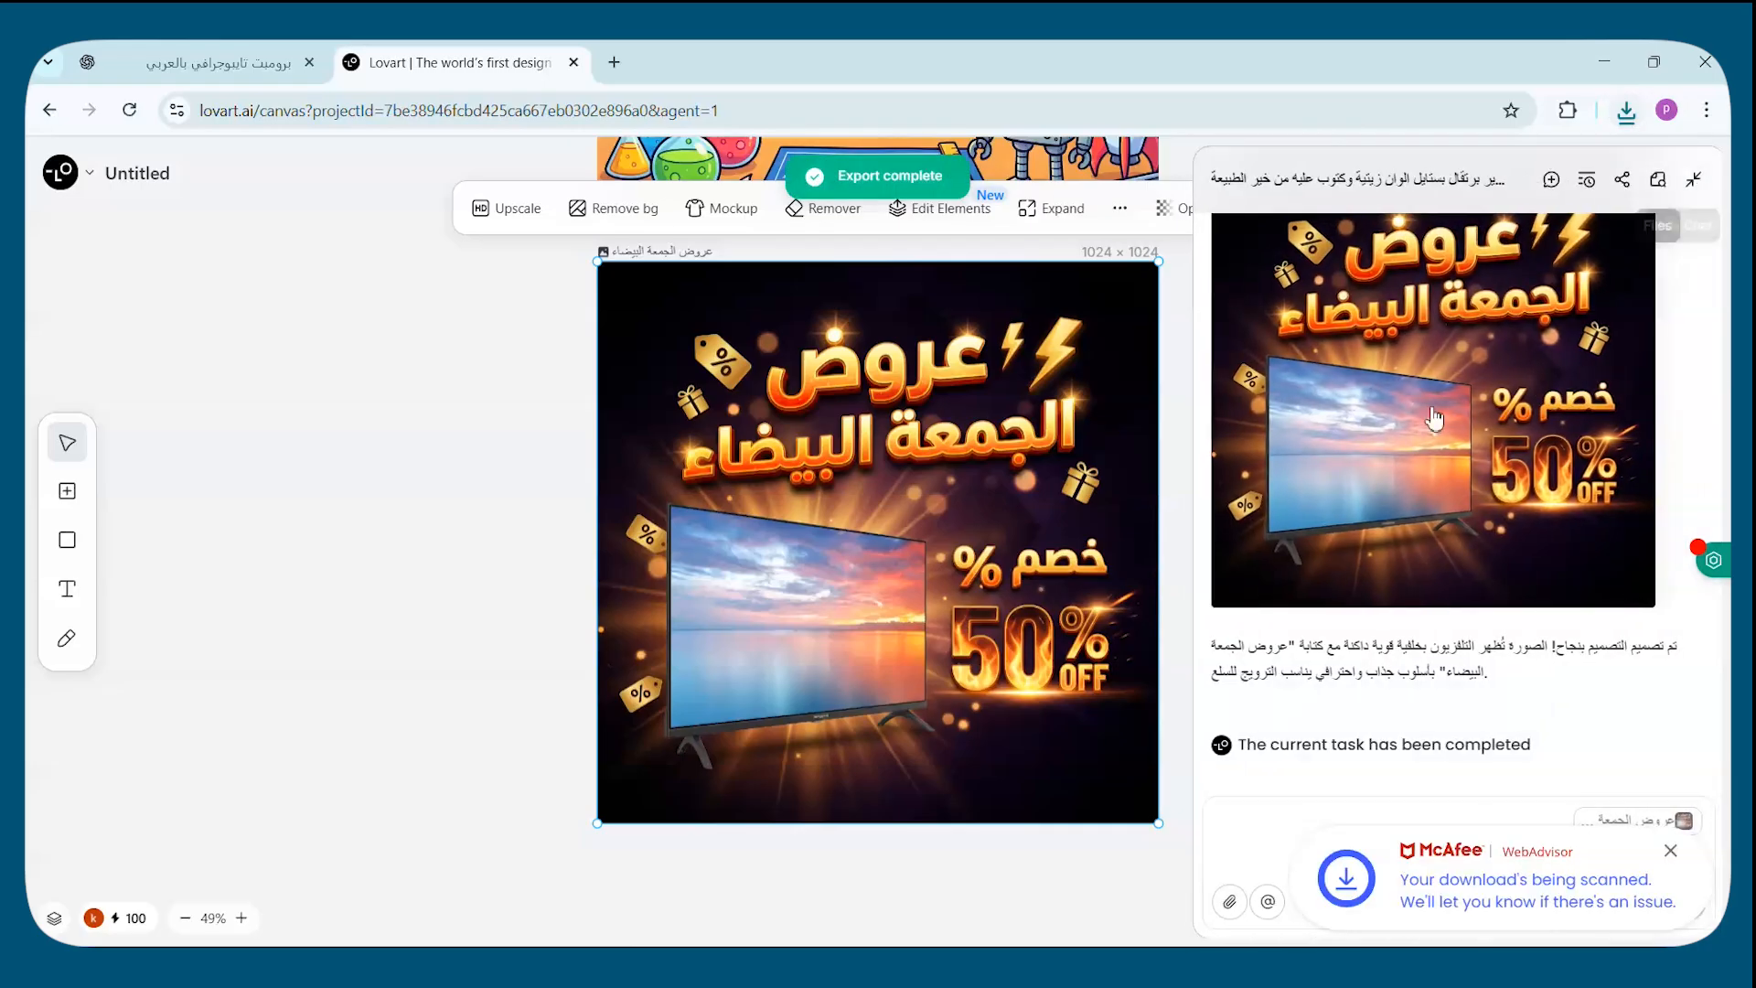
click(1669, 850)
Without the poster attached, generate a logo with "اعملي لوجو لقناتي اسمها Drooo Edu بتتكلم عن الذكاء الاصطناعة وعايزه بدقة 4K" and dismiss the upgrade offer.
click(1637, 837)
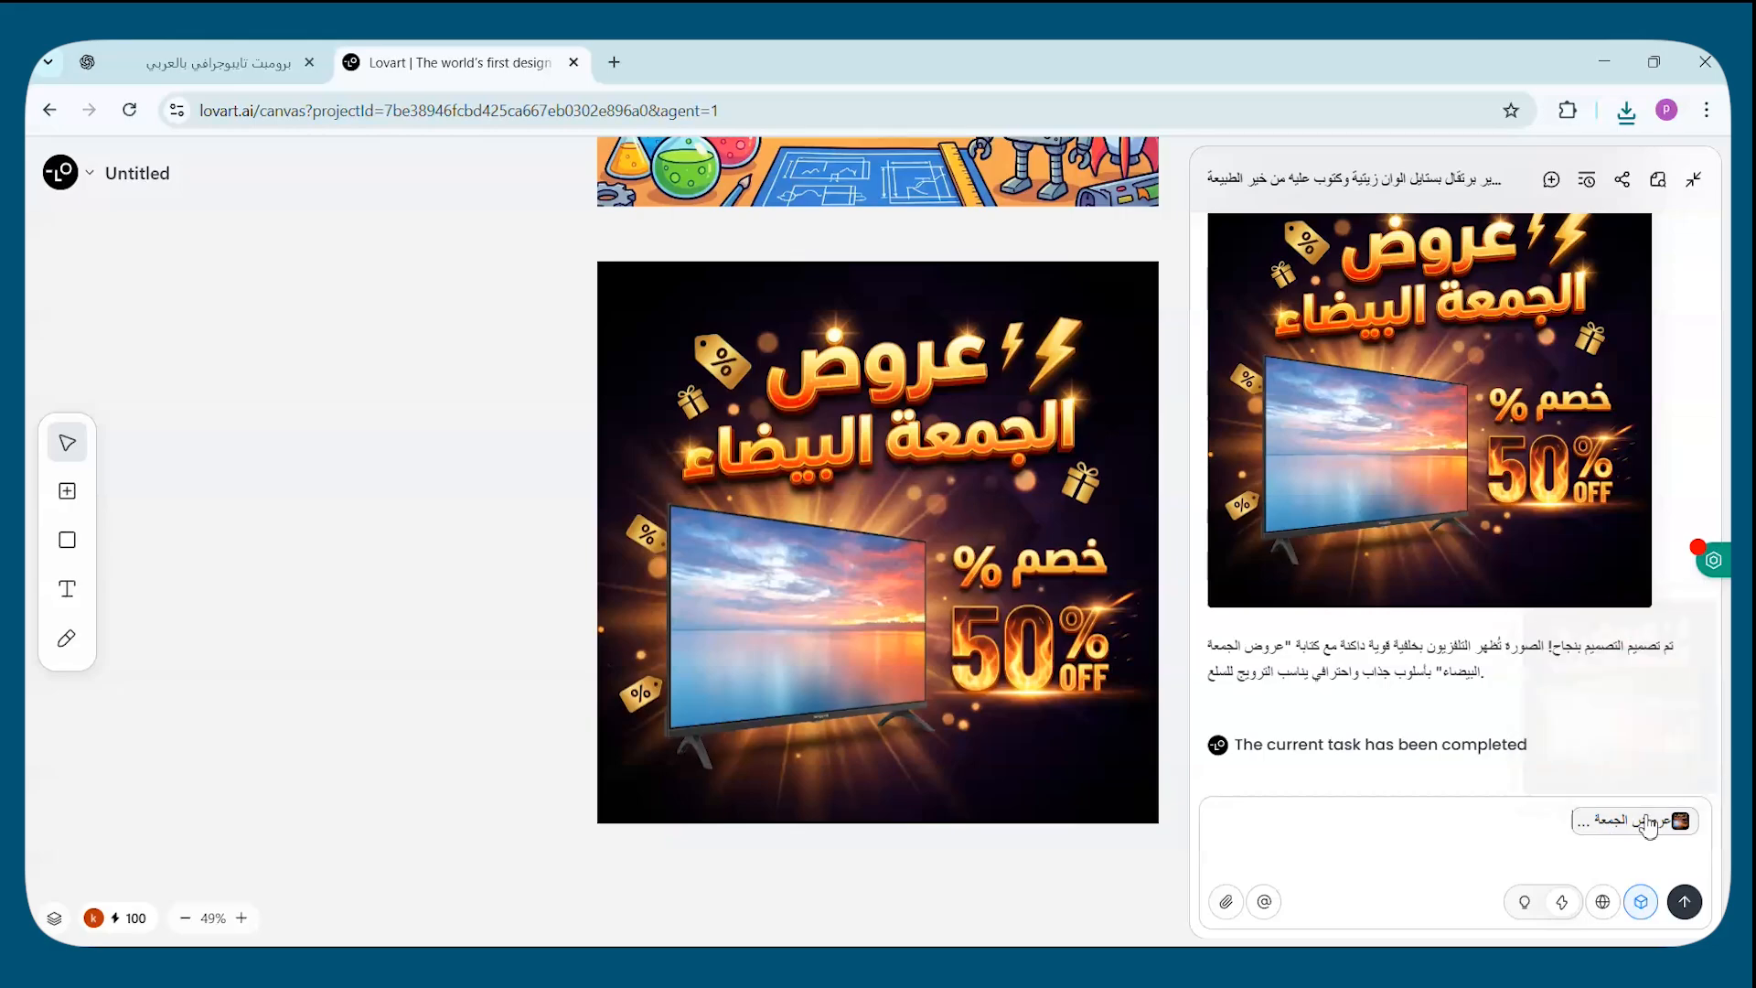
click(1579, 820)
text(اعم)
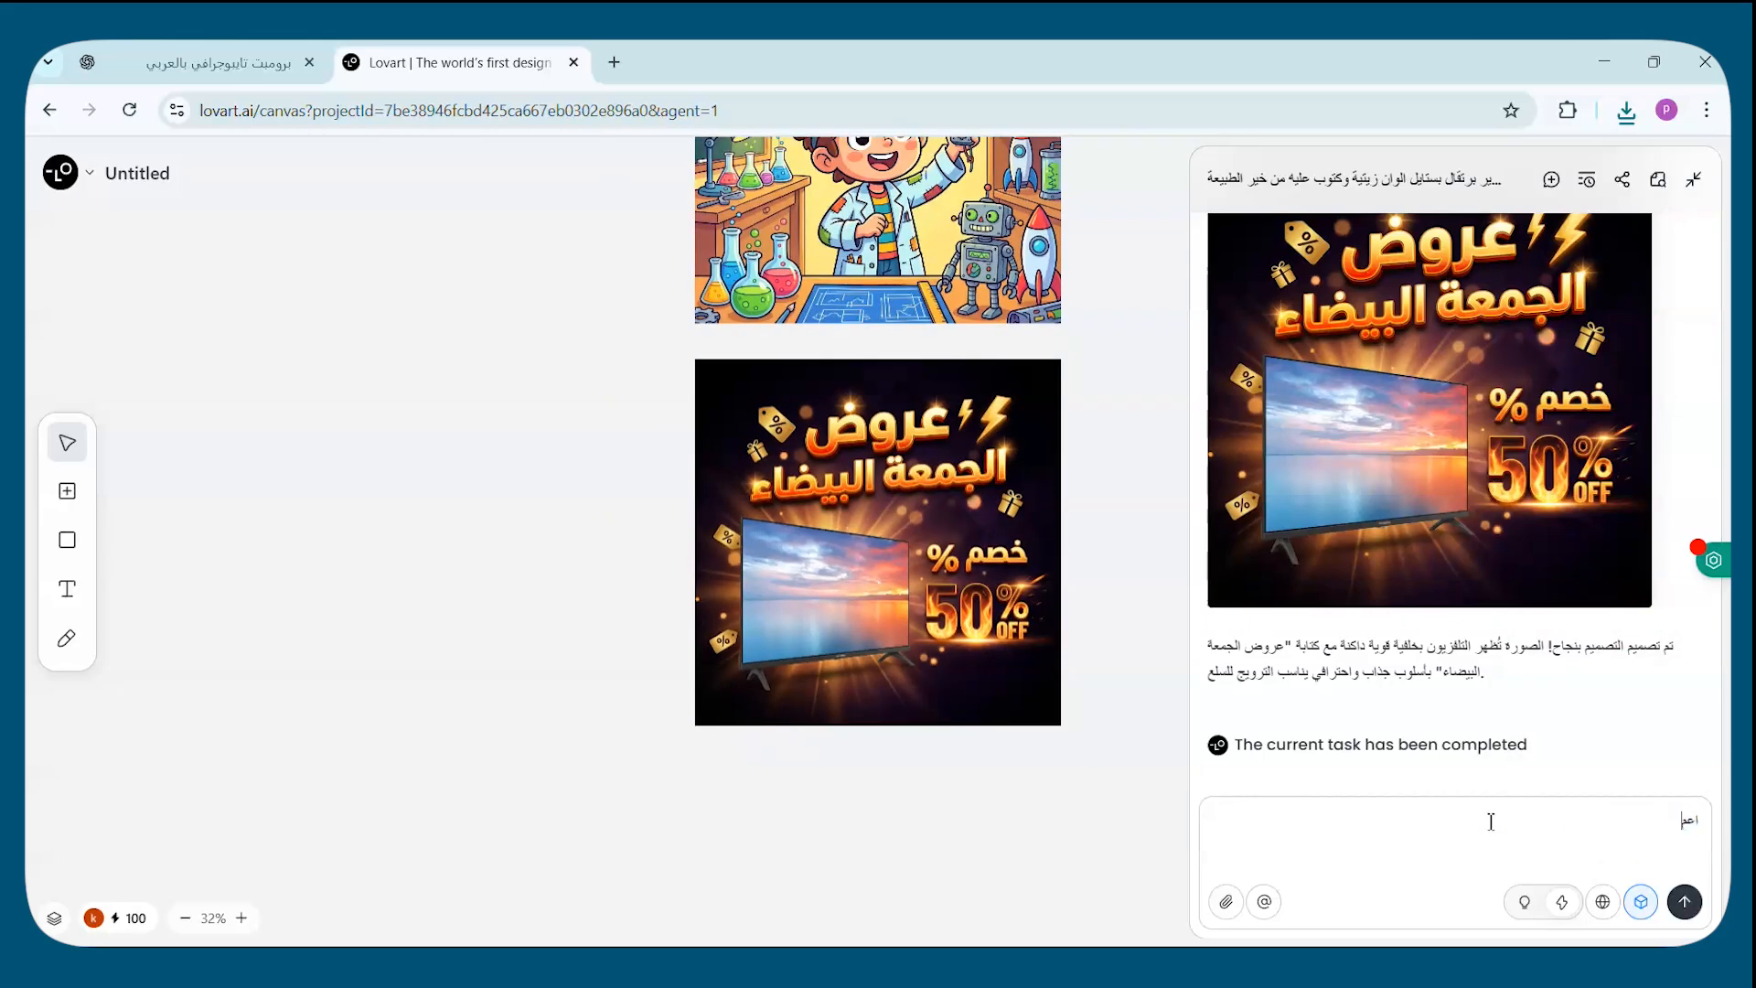
text(لي لوجو لقناتي اسمها Drooo Edu)
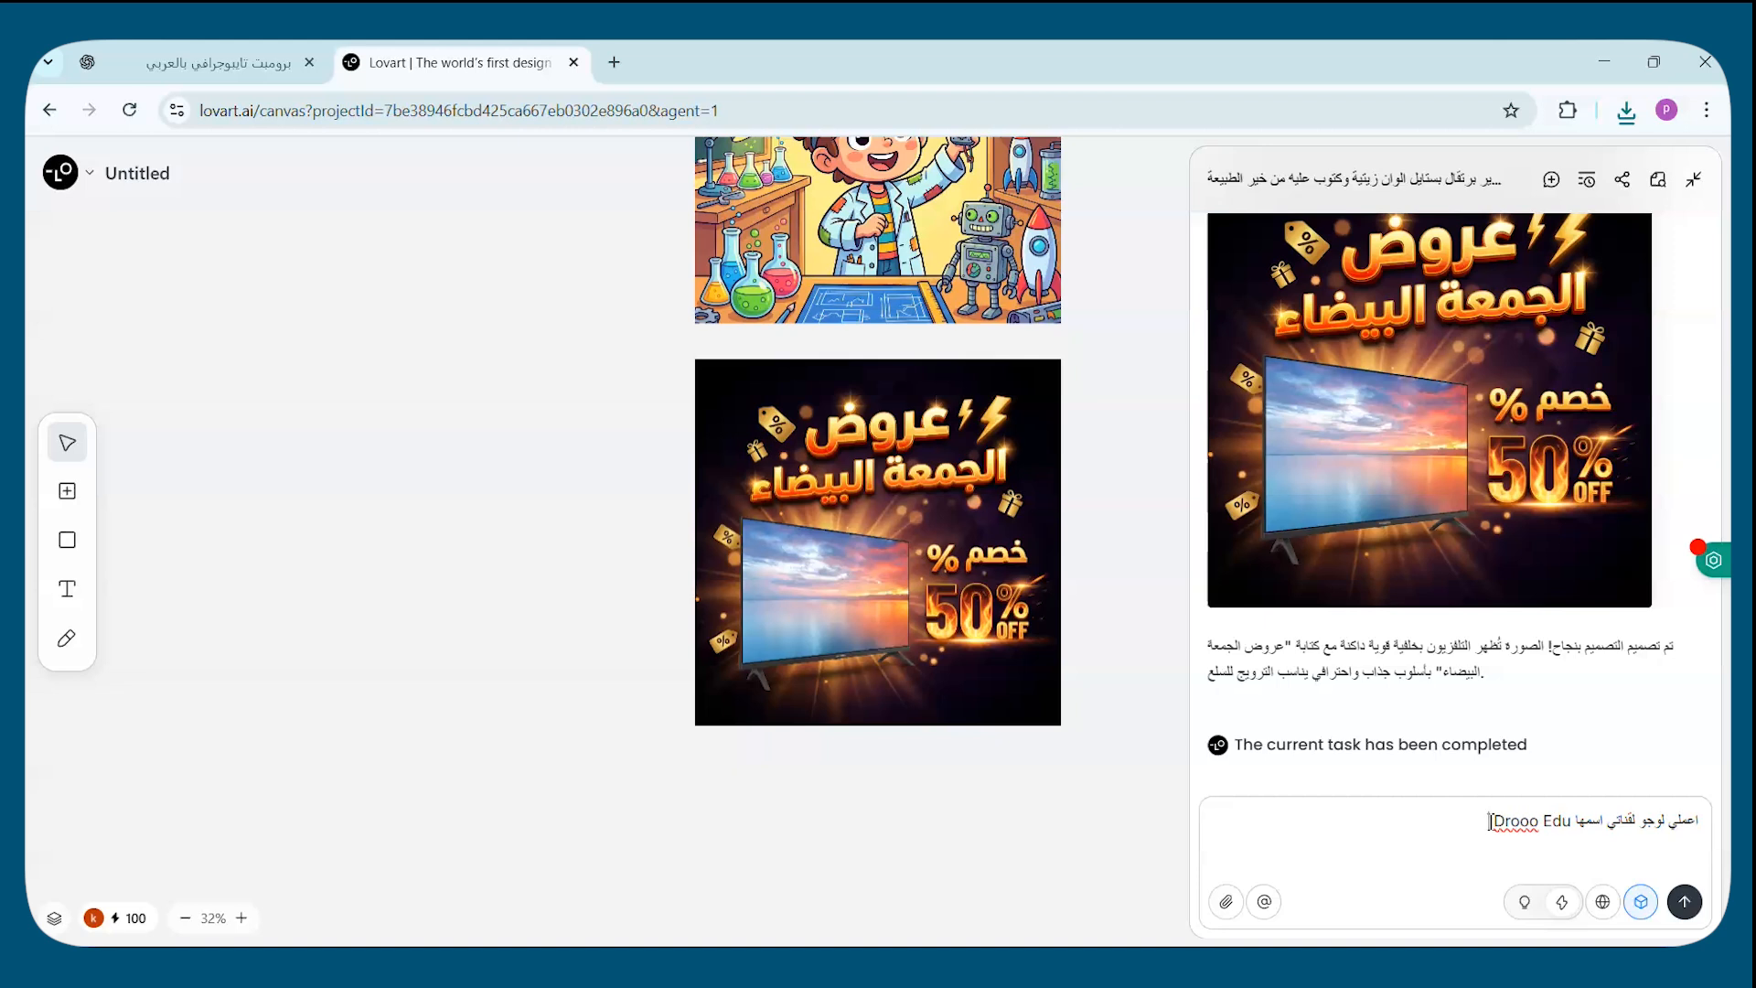
text( -)
text(ا)
text(كلم عن )
text(الذكاء الا)
text(صطناعة)
text( وعايزه )
text(بدق)
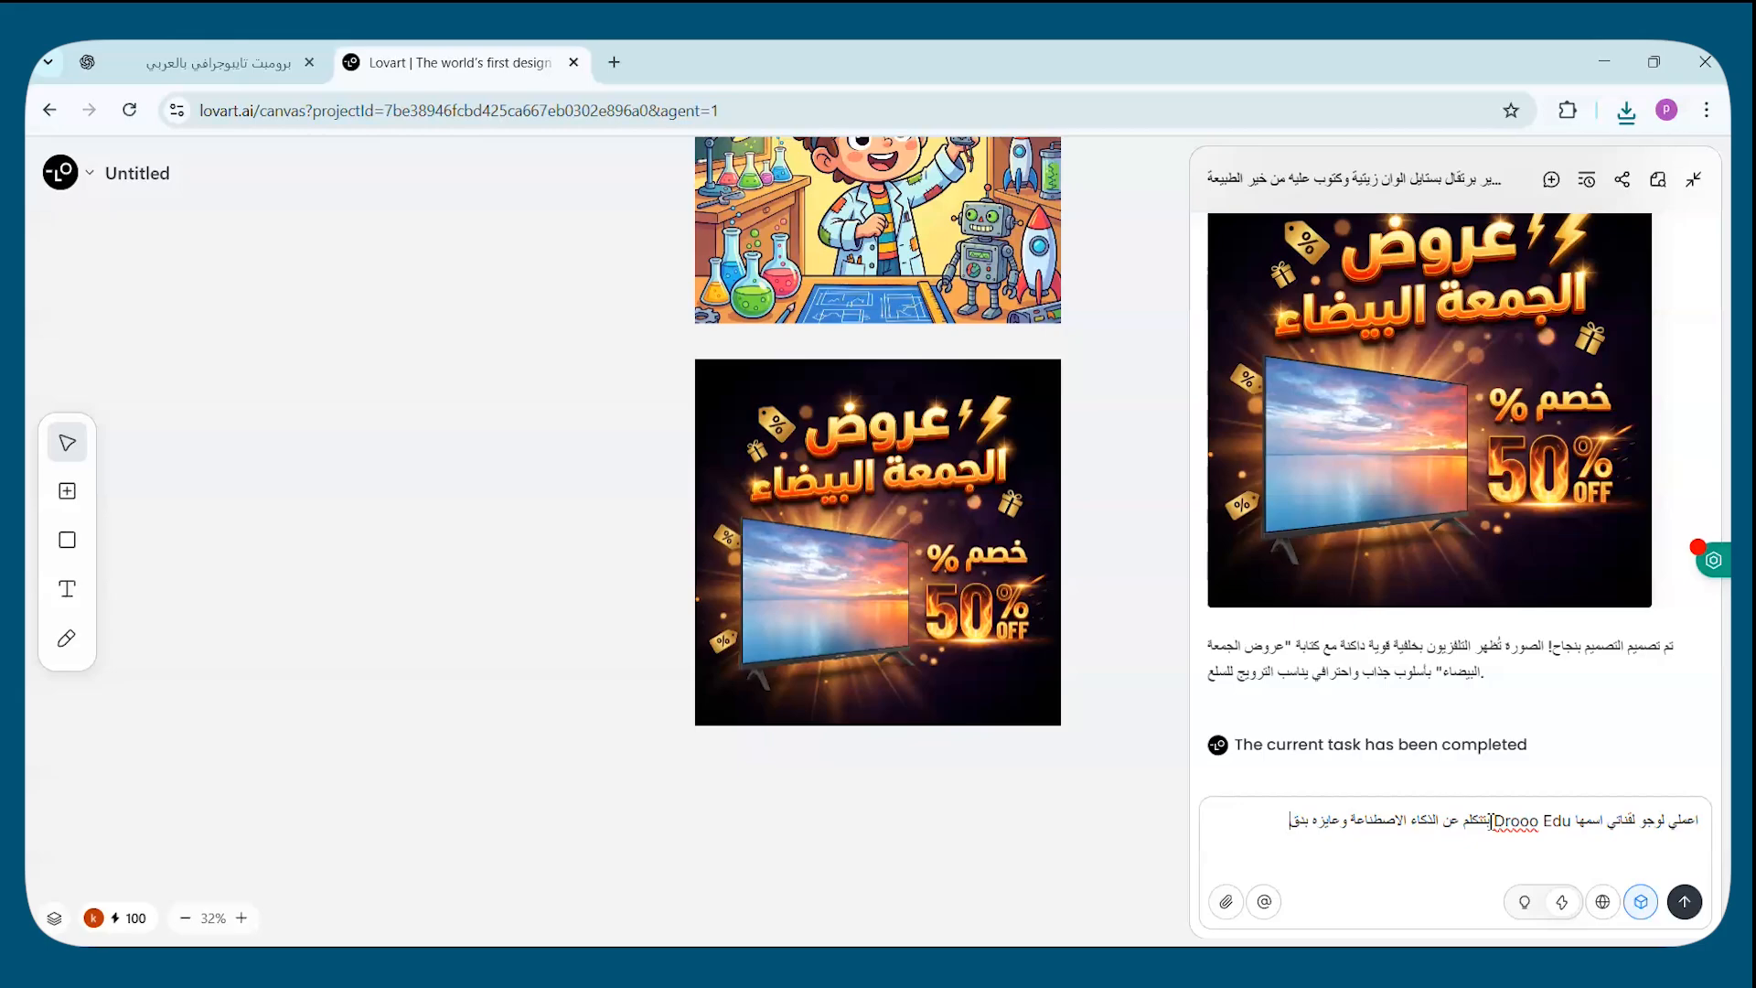
text(ة 4ن)
key(BackSpace)
text(K)
key(Return)
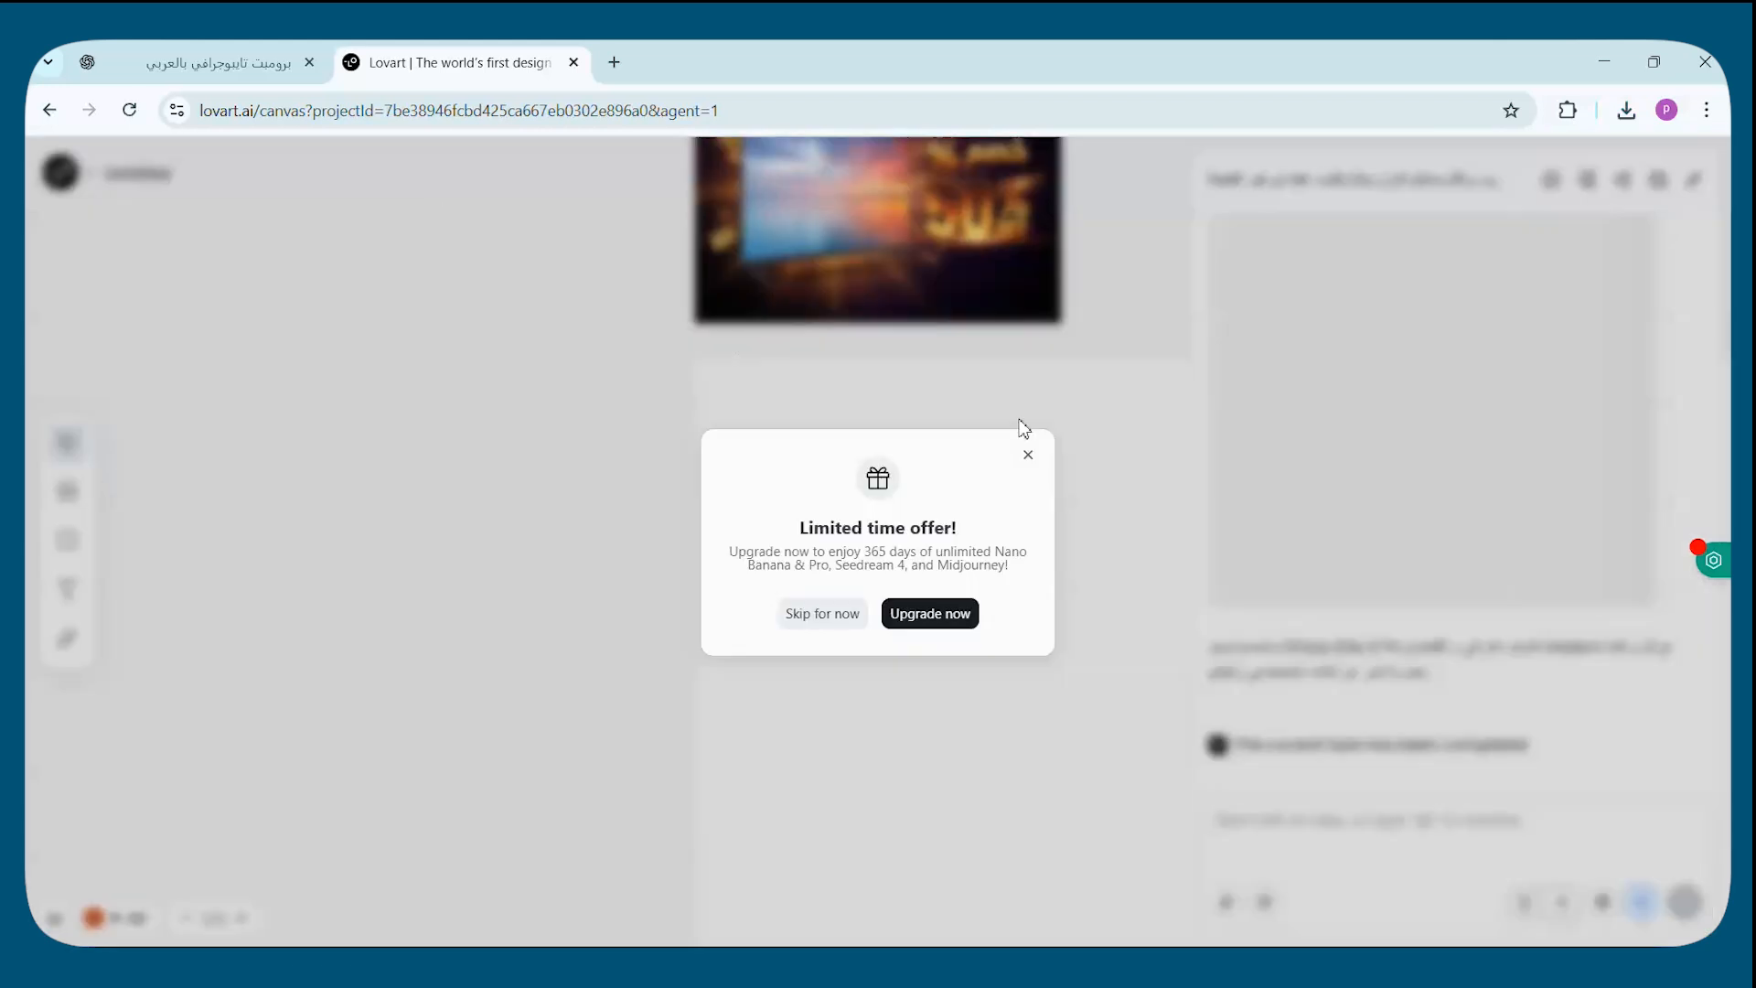
click(1028, 456)
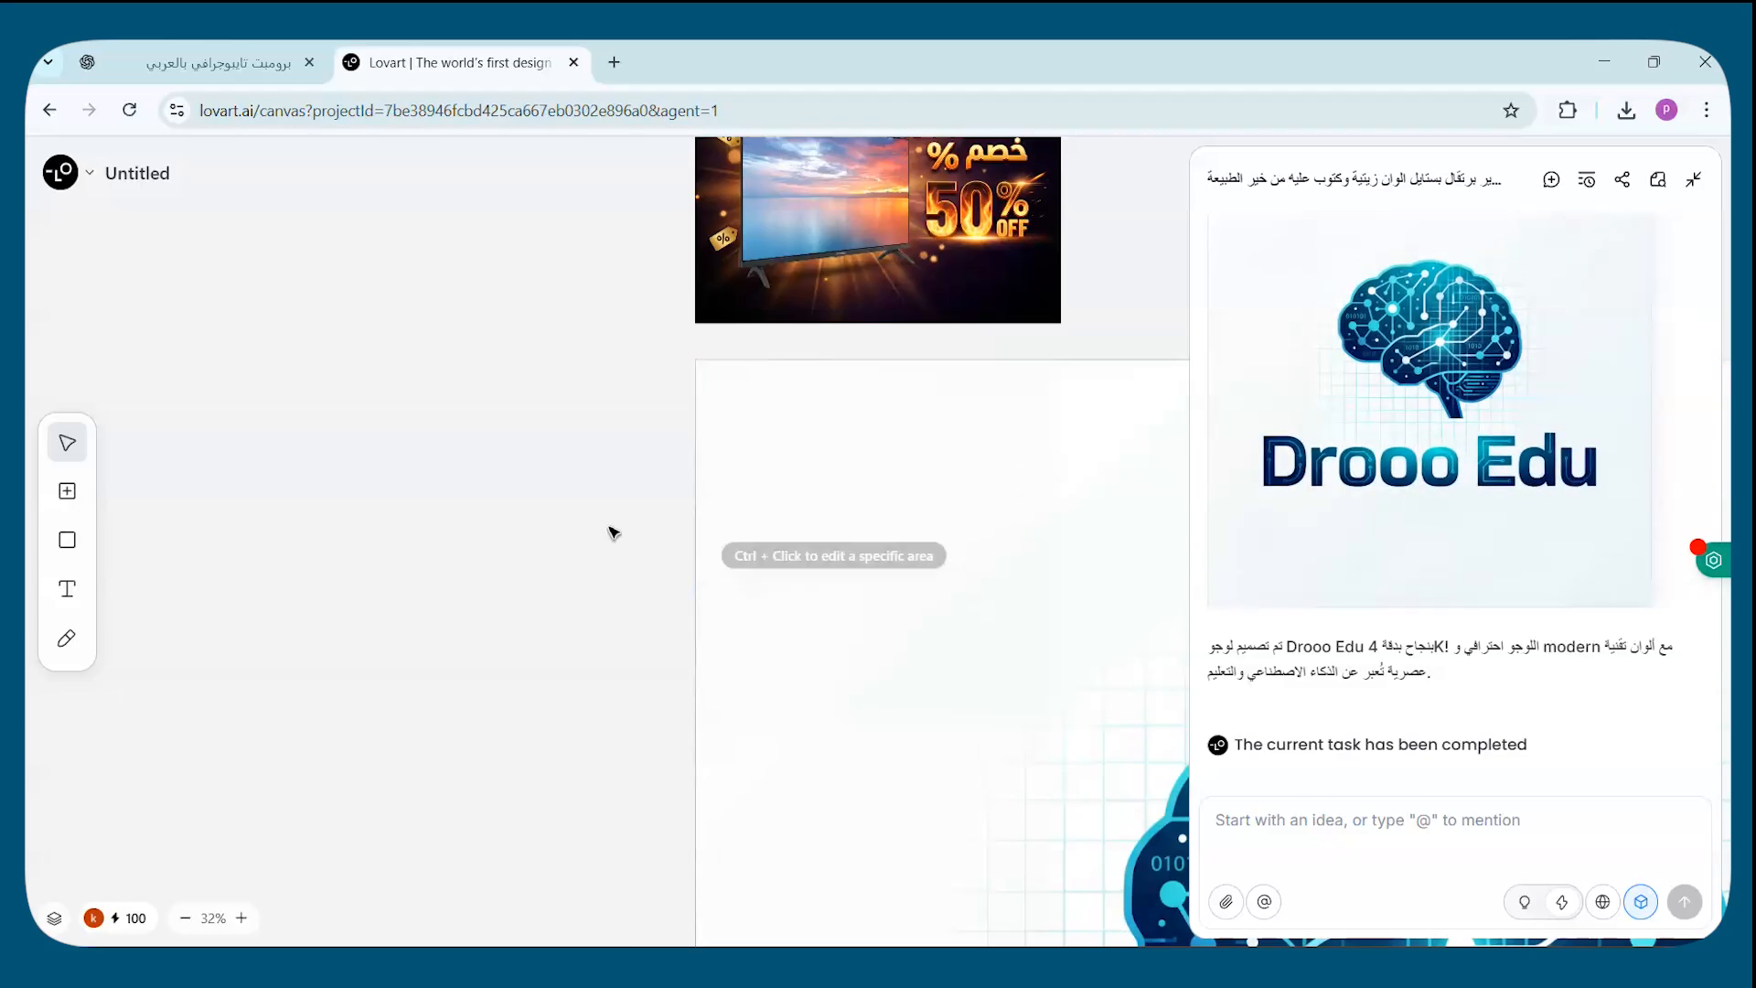
Examine the generated Drooo Edu logo on the canvas, both the brain emblem's fine detail and the whole design with its lettering.
scroll(850, 576, down, 5)
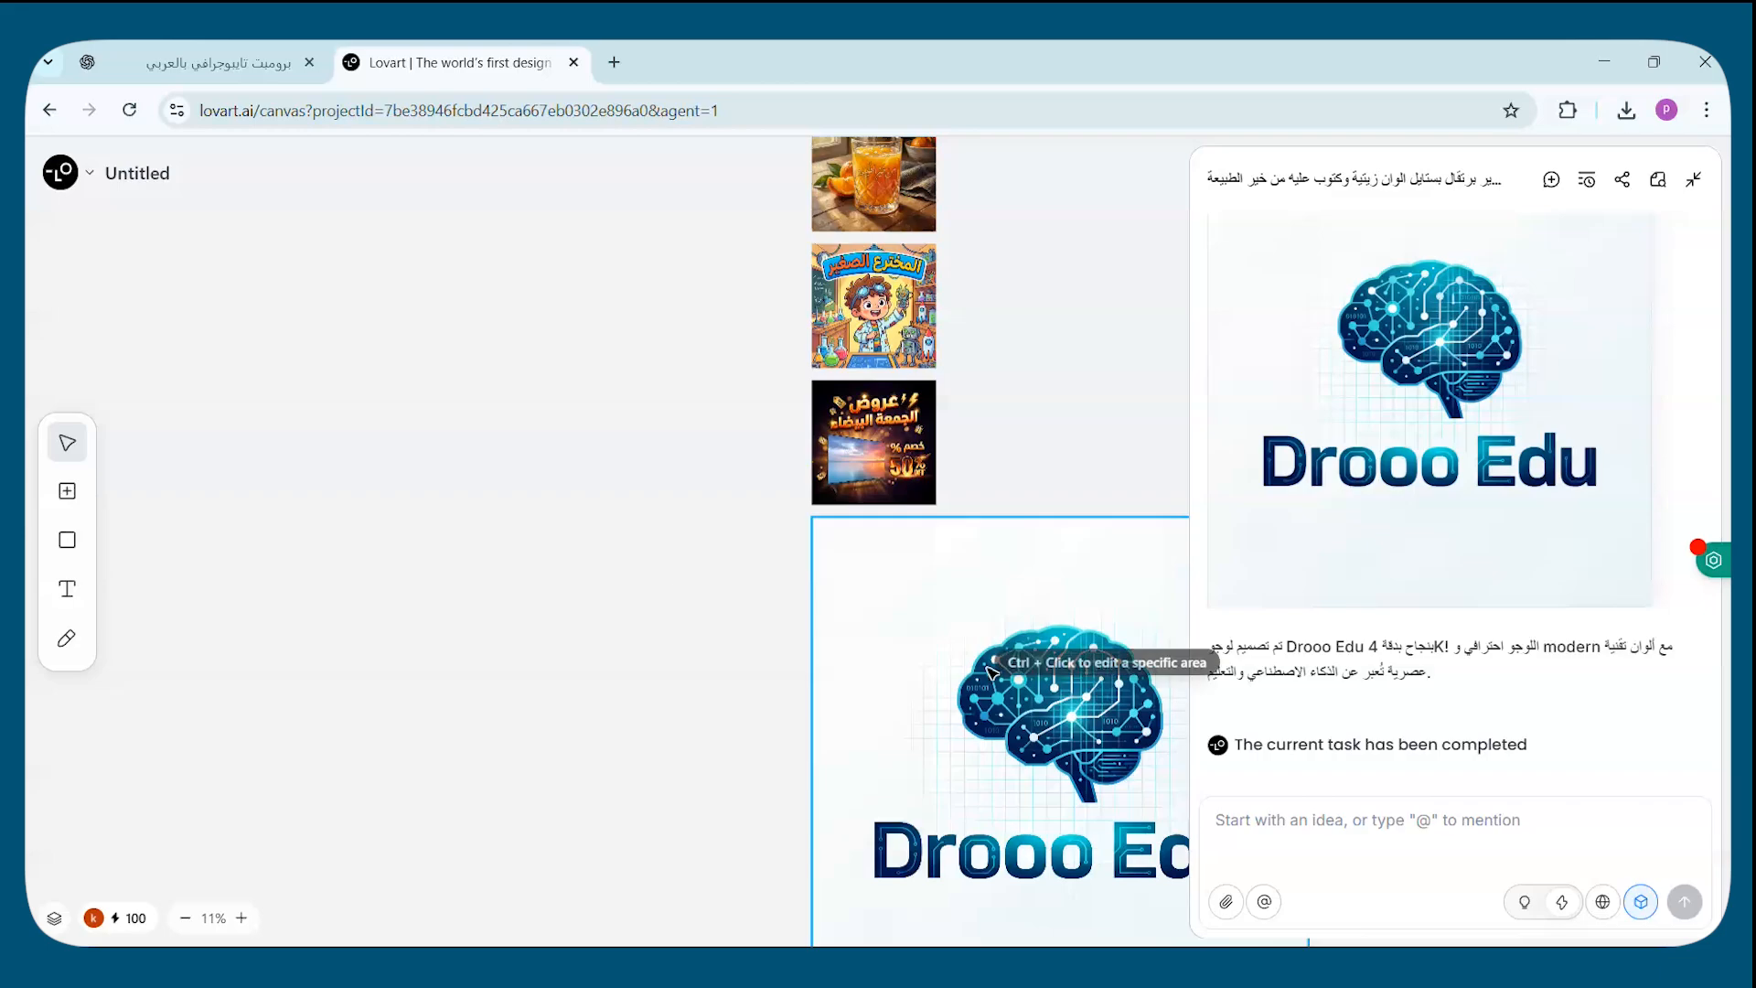
scroll(1006, 695, right, 5)
scroll(869, 658, up, 10)
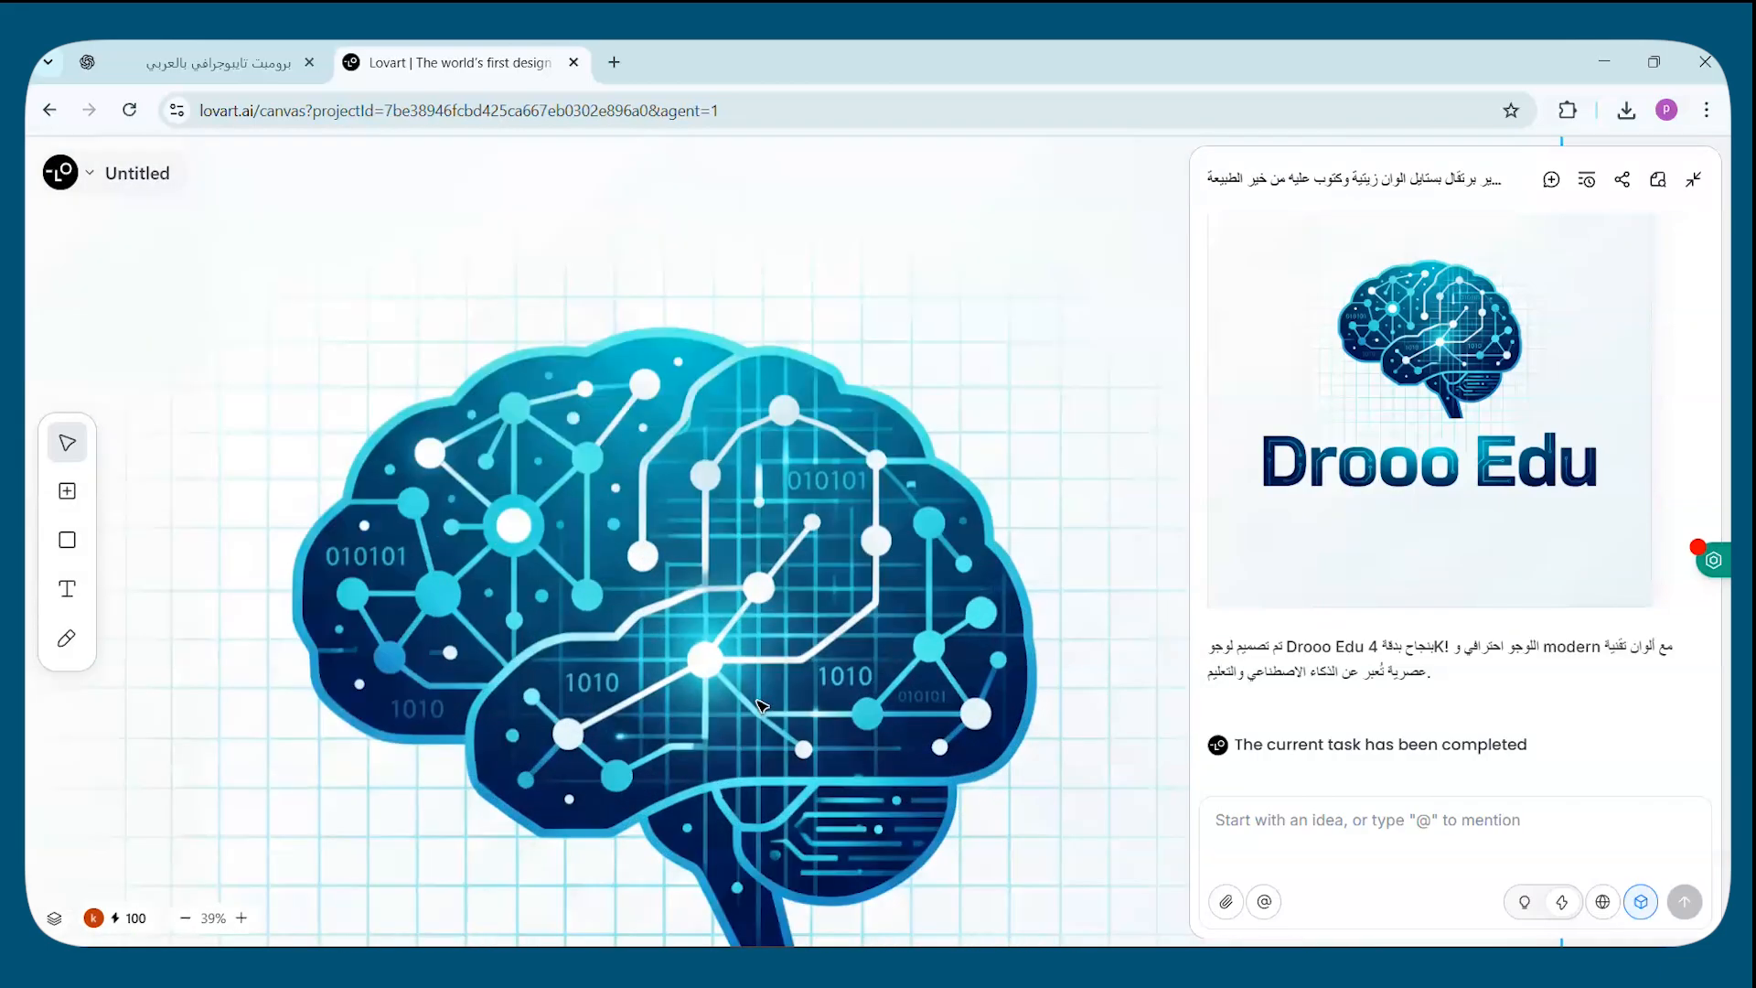
scroll(780, 614, down, 4)
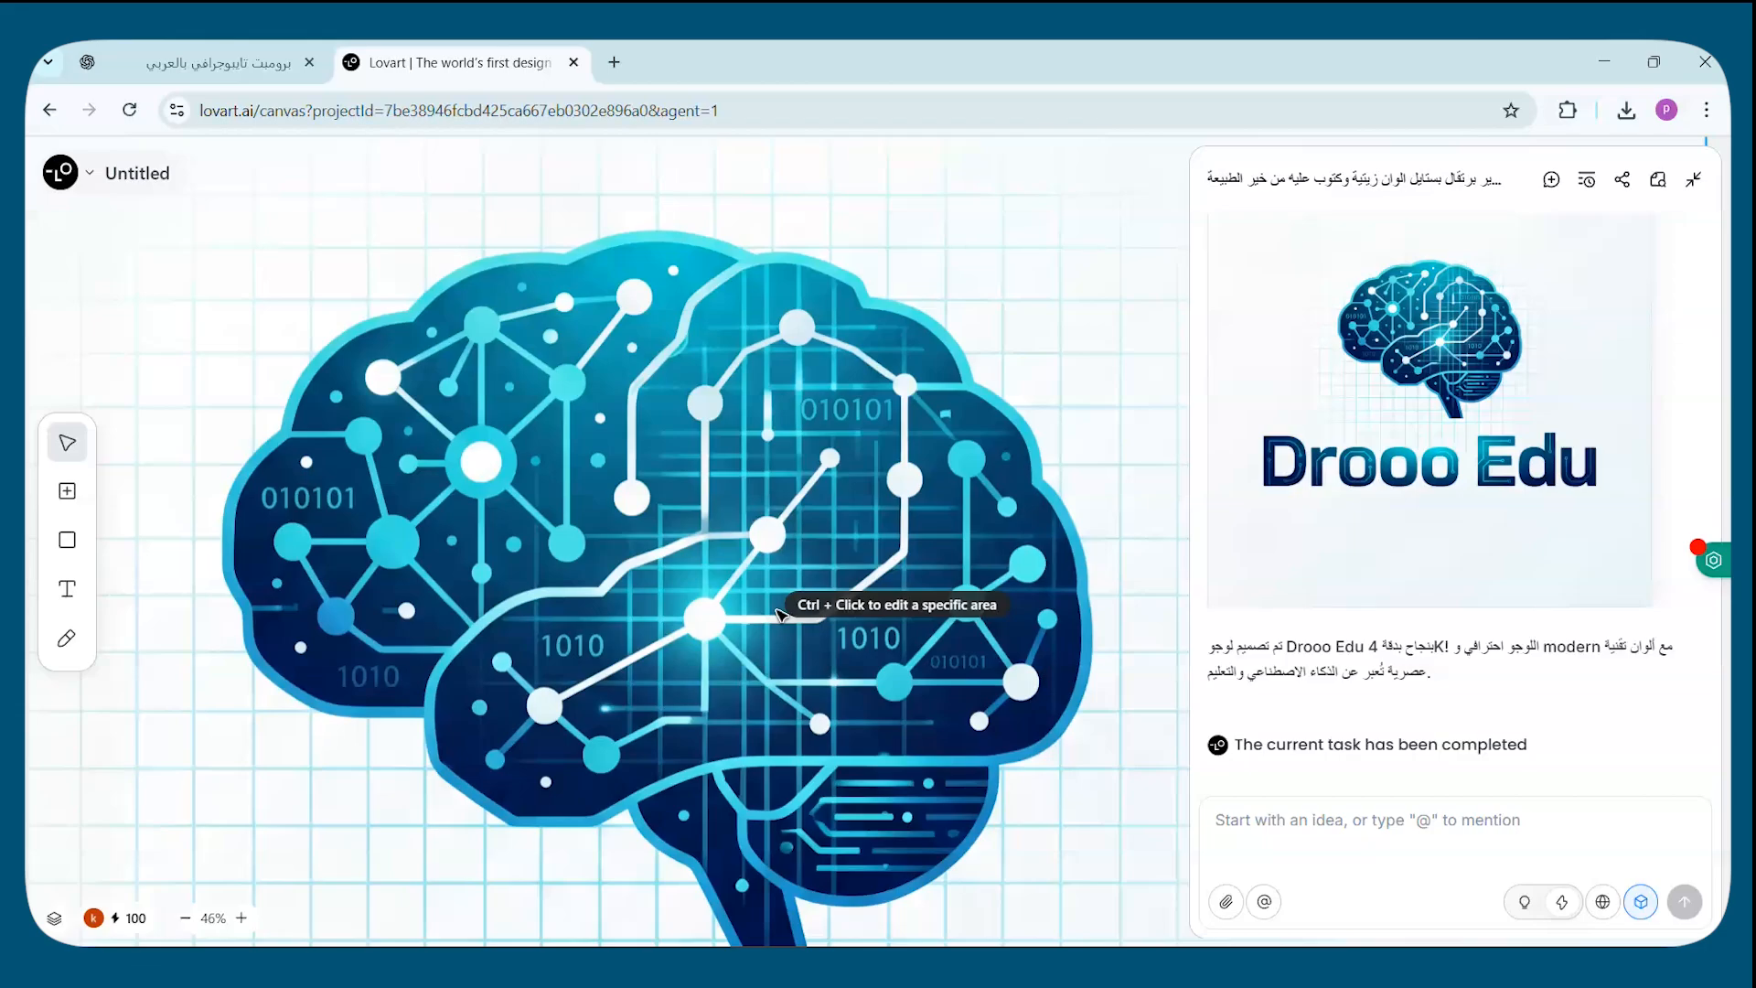
scroll(827, 512, down, 6)
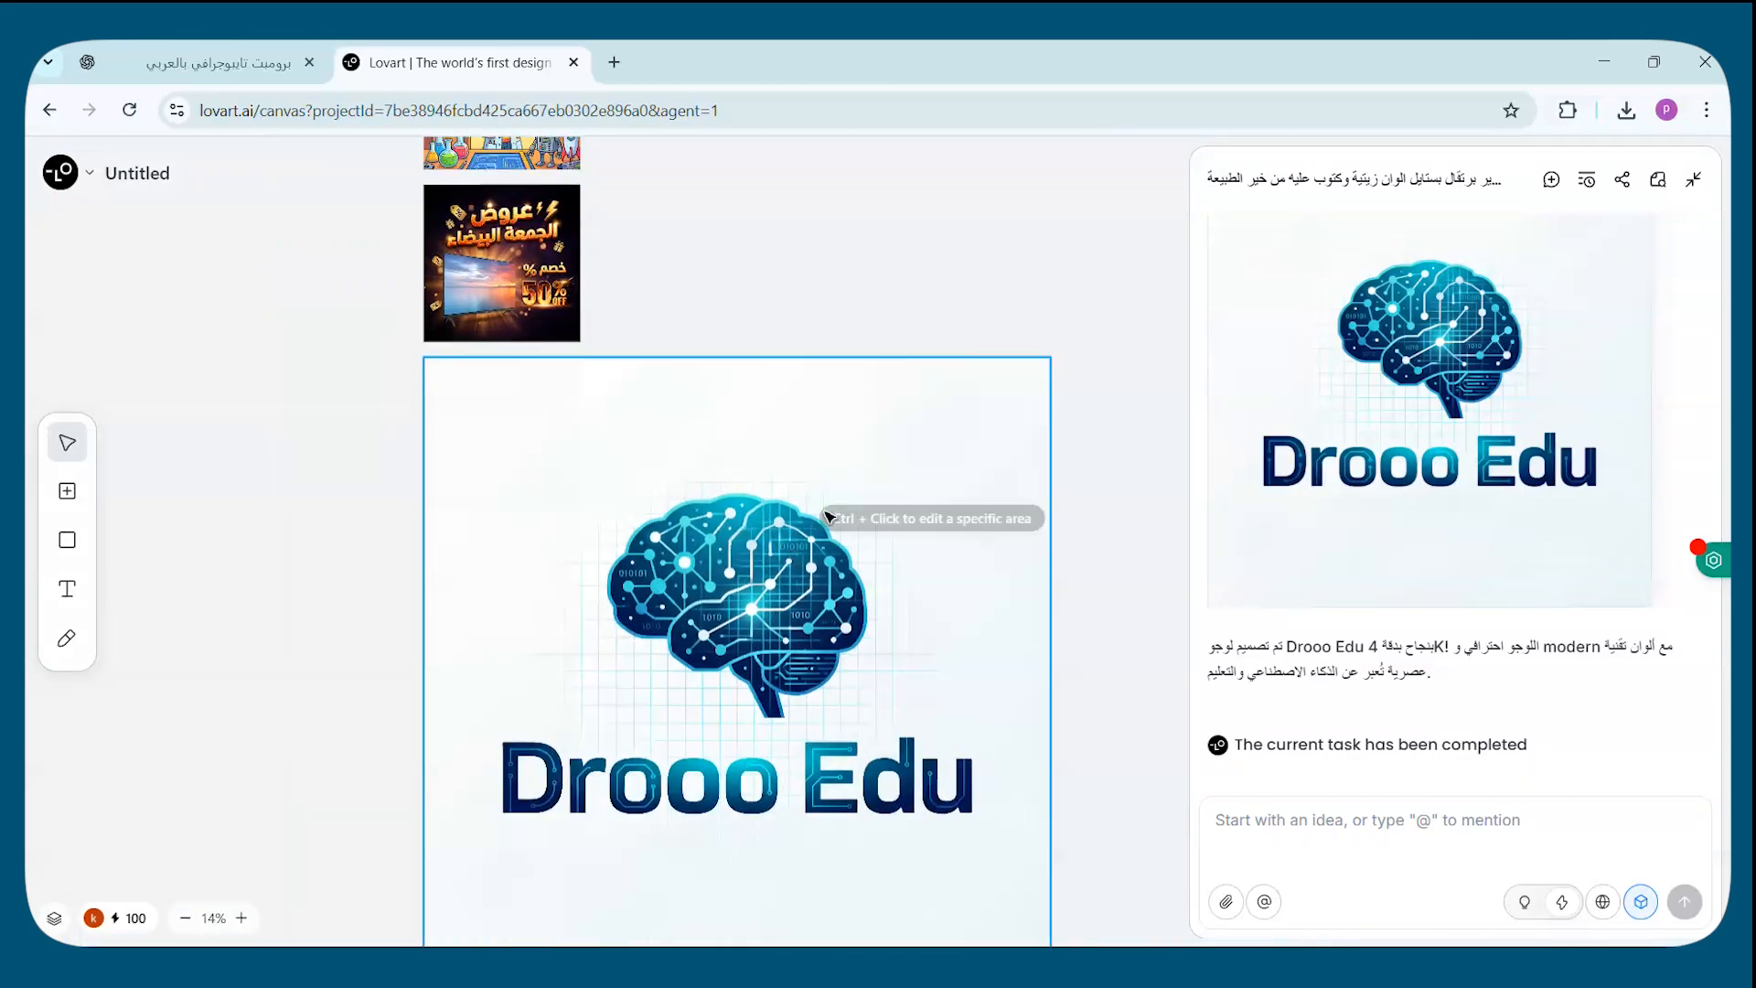
scroll(832, 508, down, 4)
scroll(859, 492, up, 1)
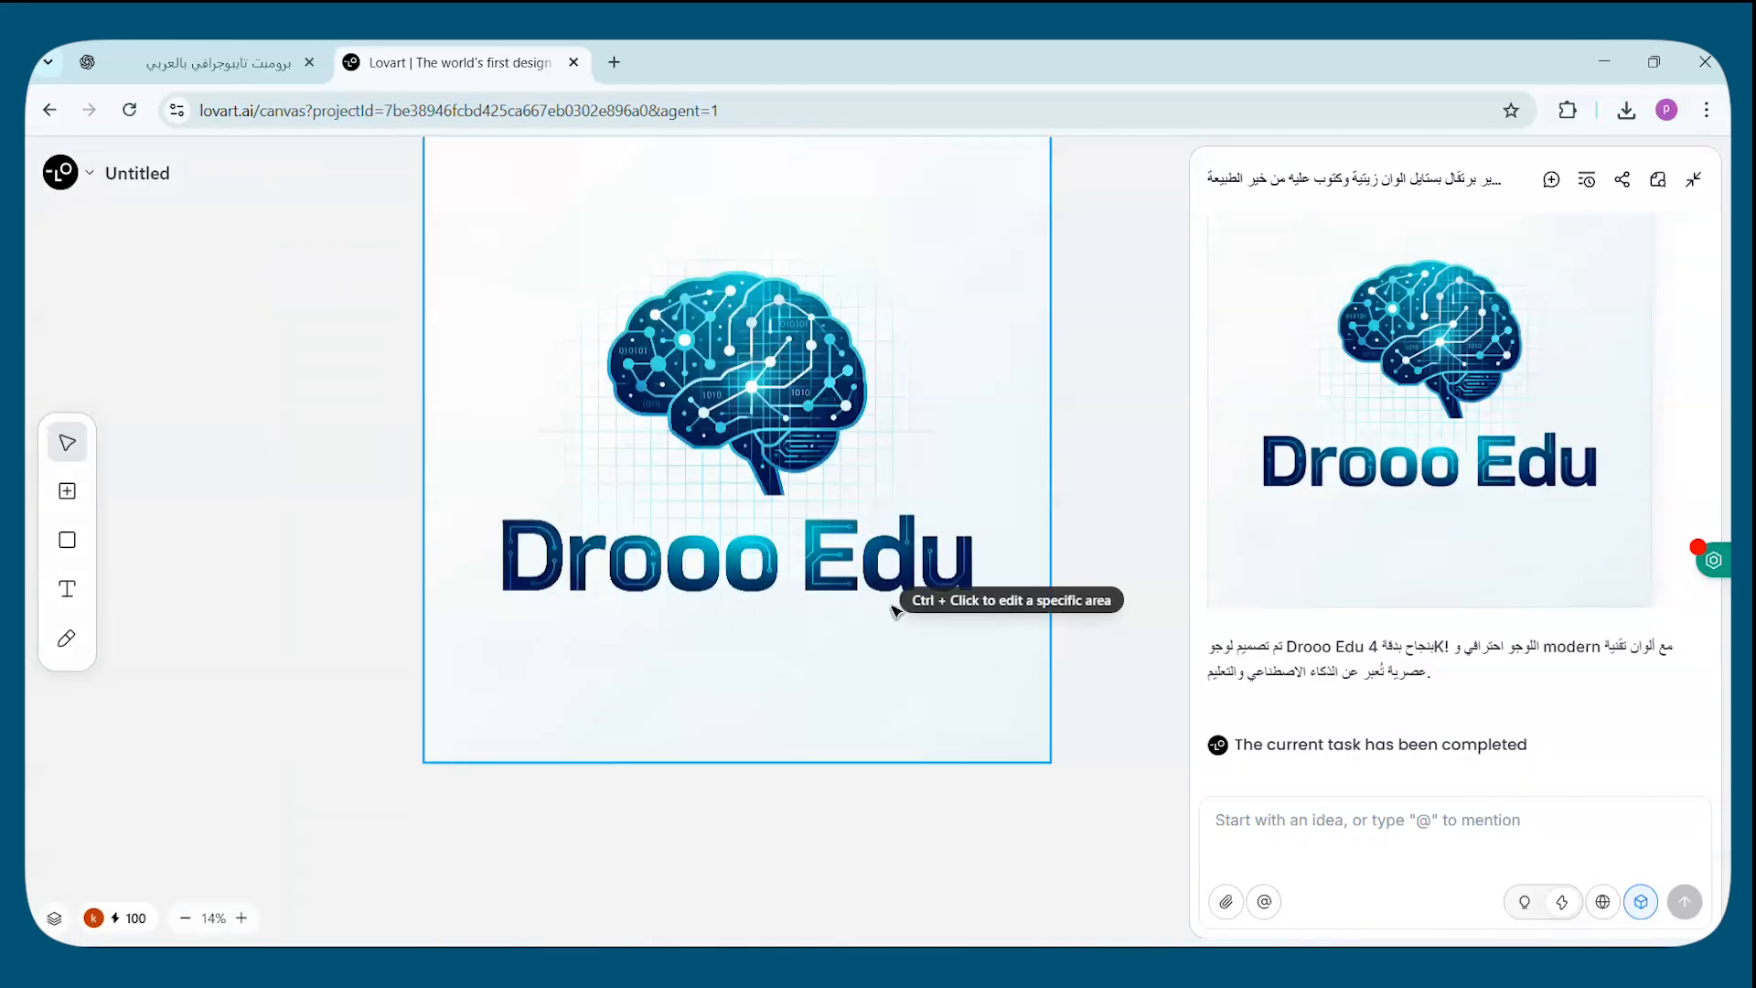
scroll(1052, 475, up, 4)
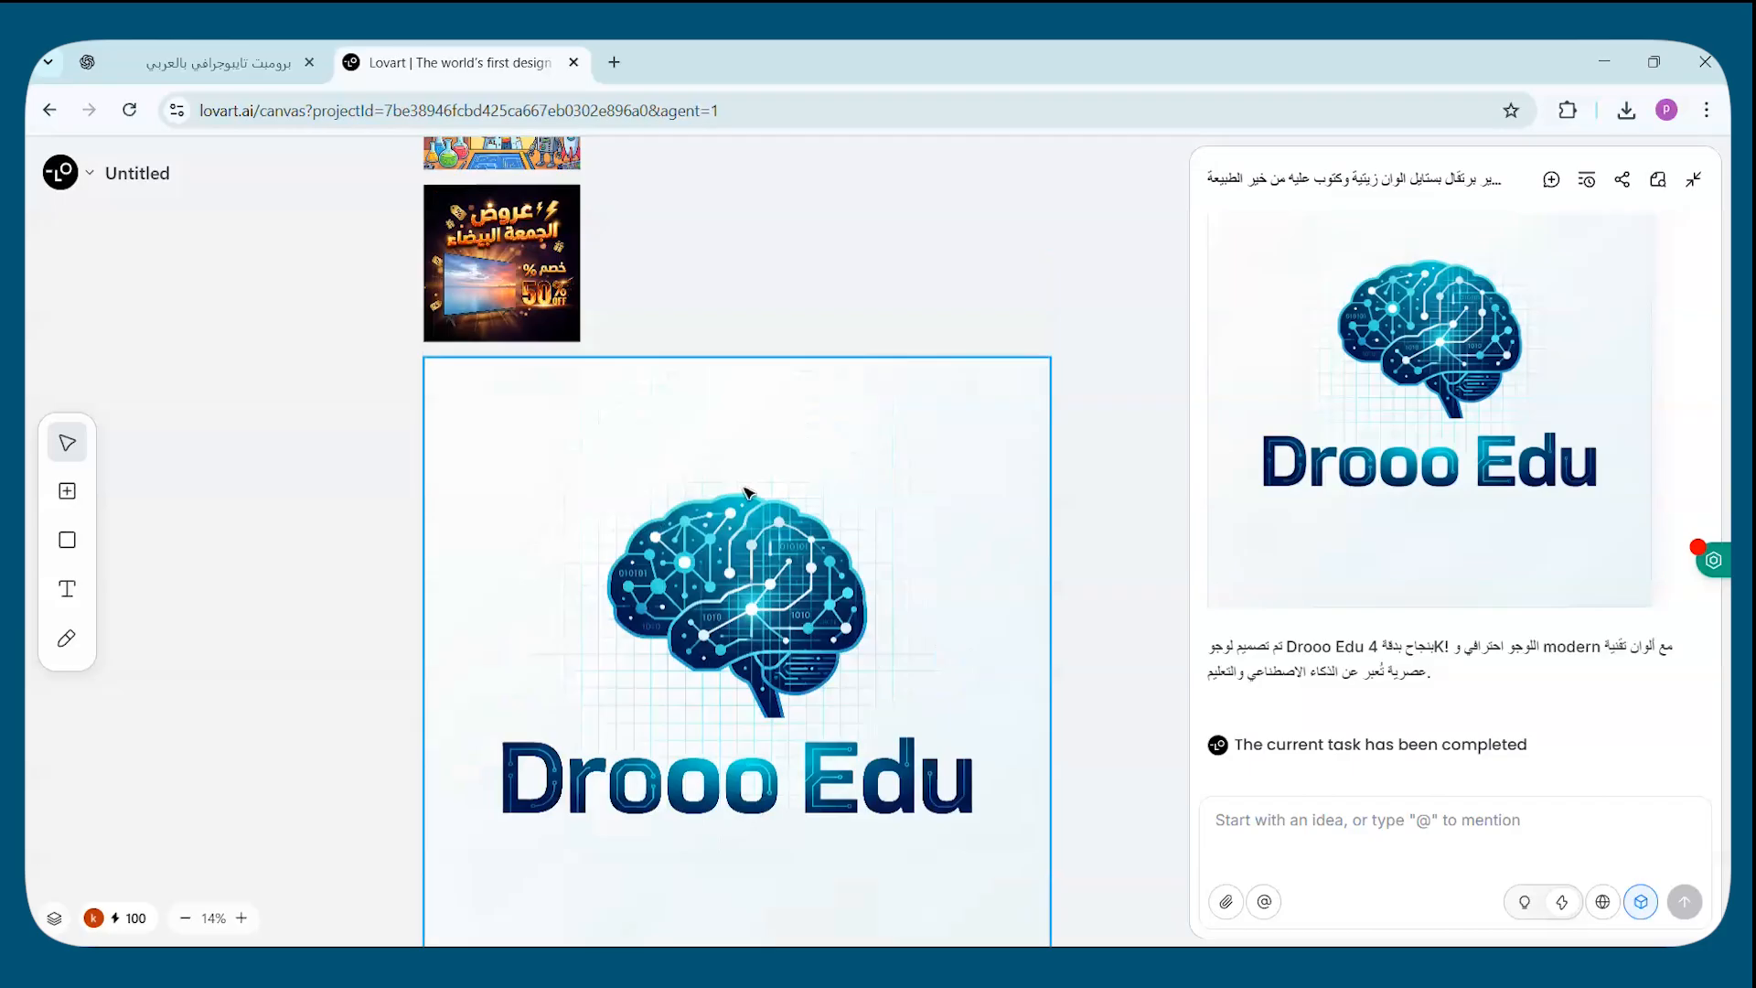
Download the generated Drooo Edu logo and remove its reference from the chat prompt.
click(849, 450)
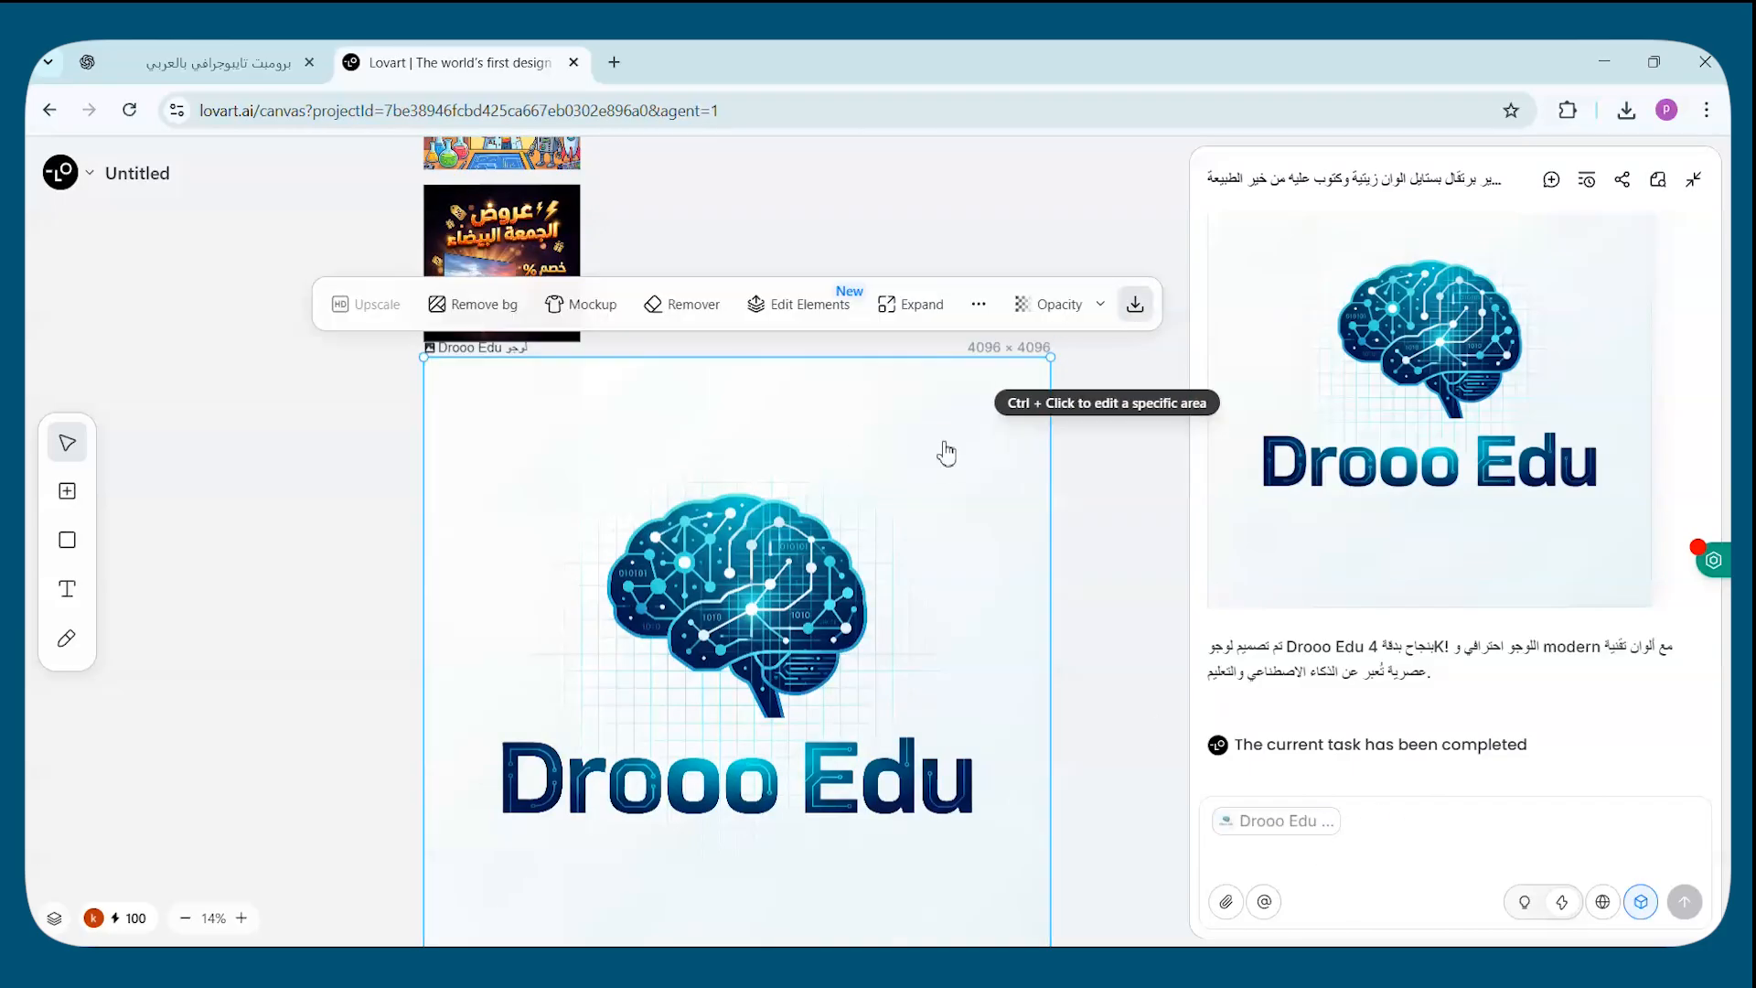
click(1664, 841)
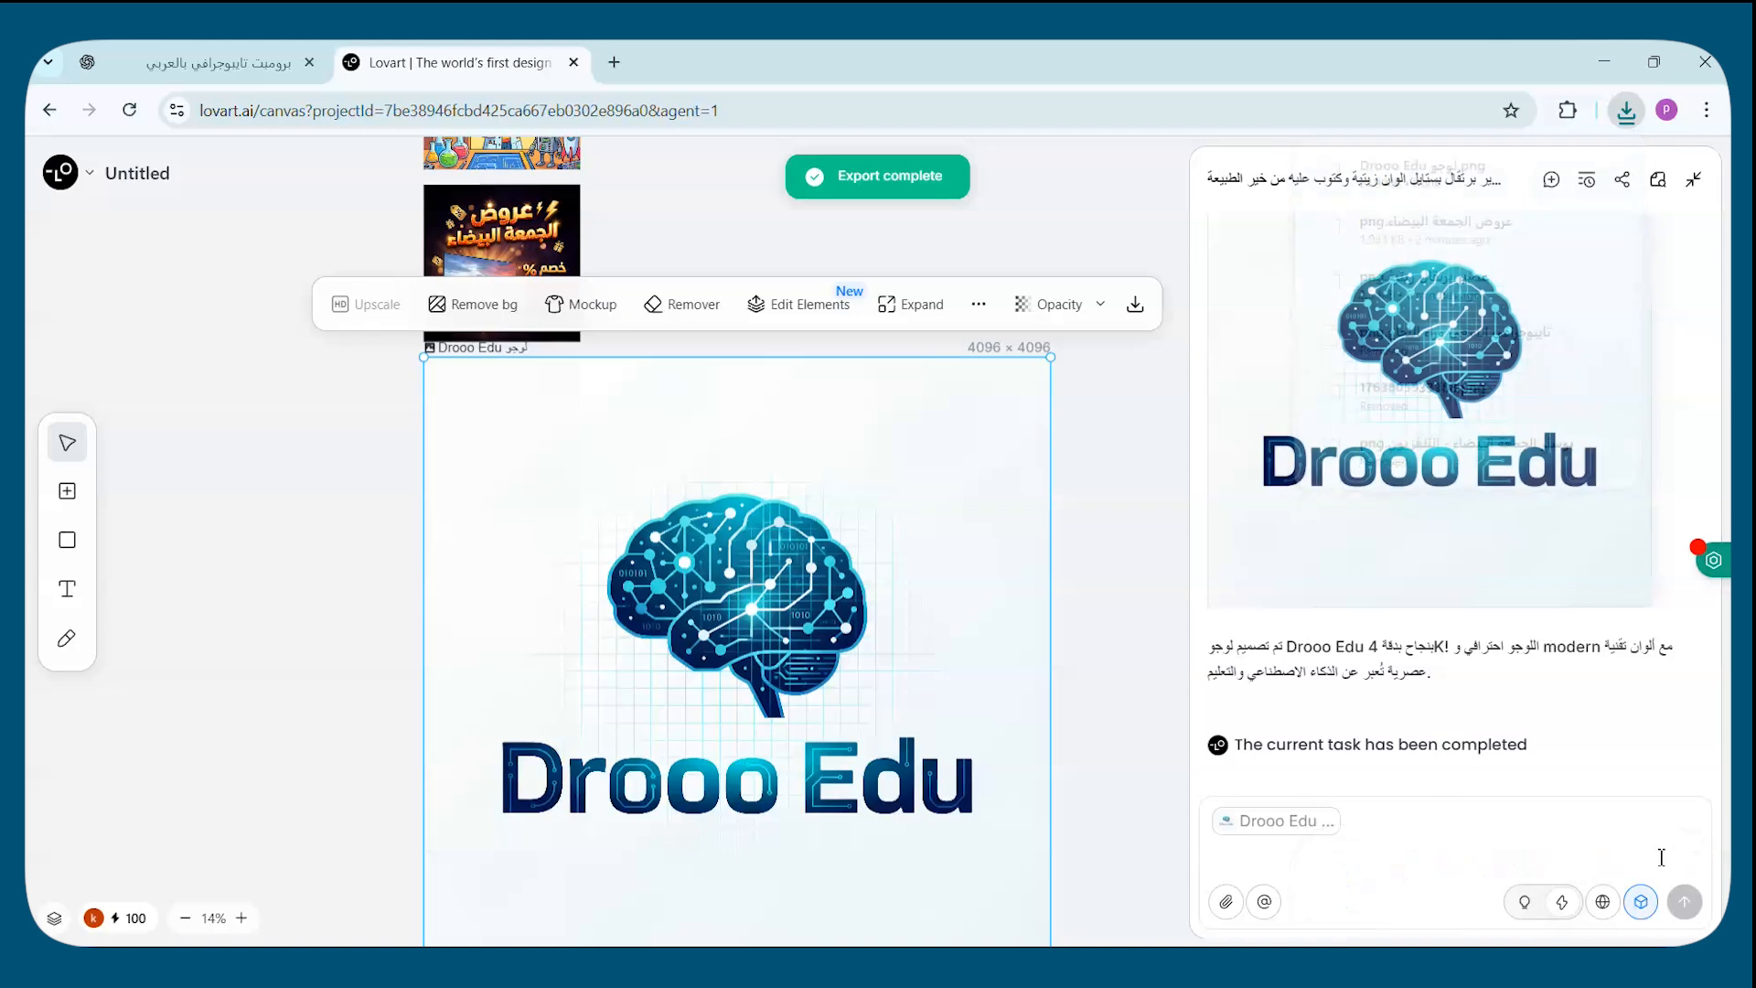
click(1485, 828)
click(1280, 821)
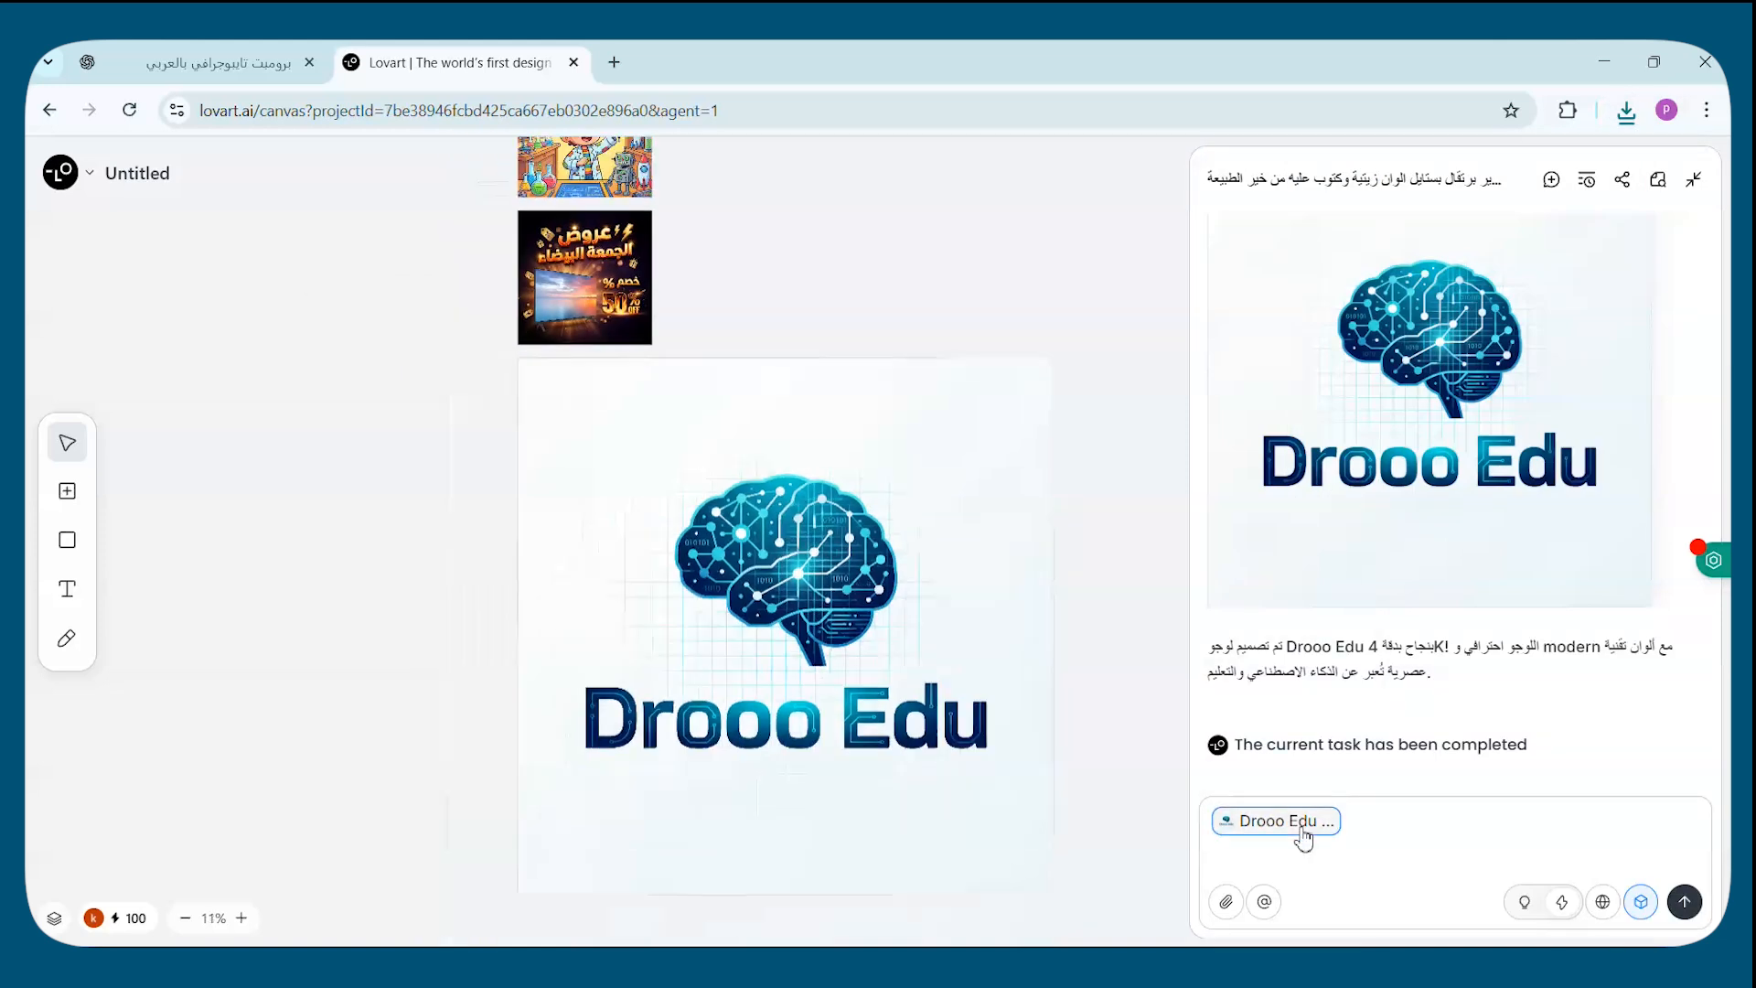
key(BackSpace)
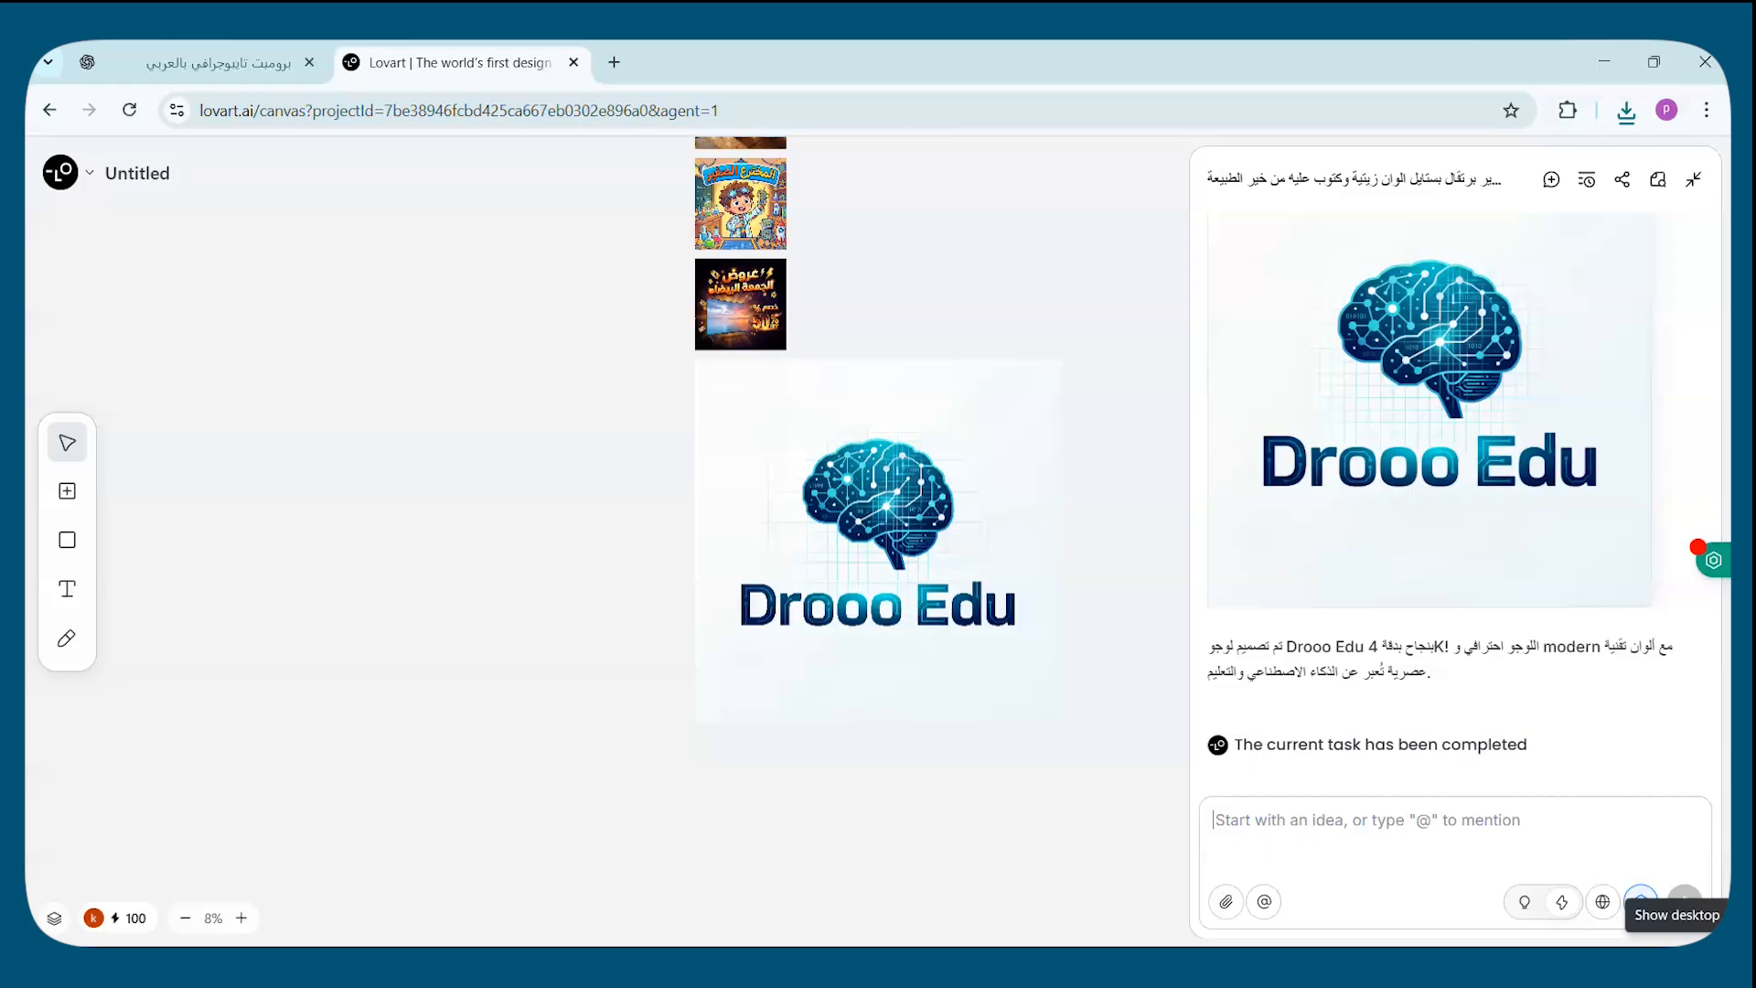
Generate an image with the prompt "اعملي تصميم لبرج القاهره مكتوب امامه نانو بانانا بالعربي" and inspect the result in the enlarged preview.
text(h)
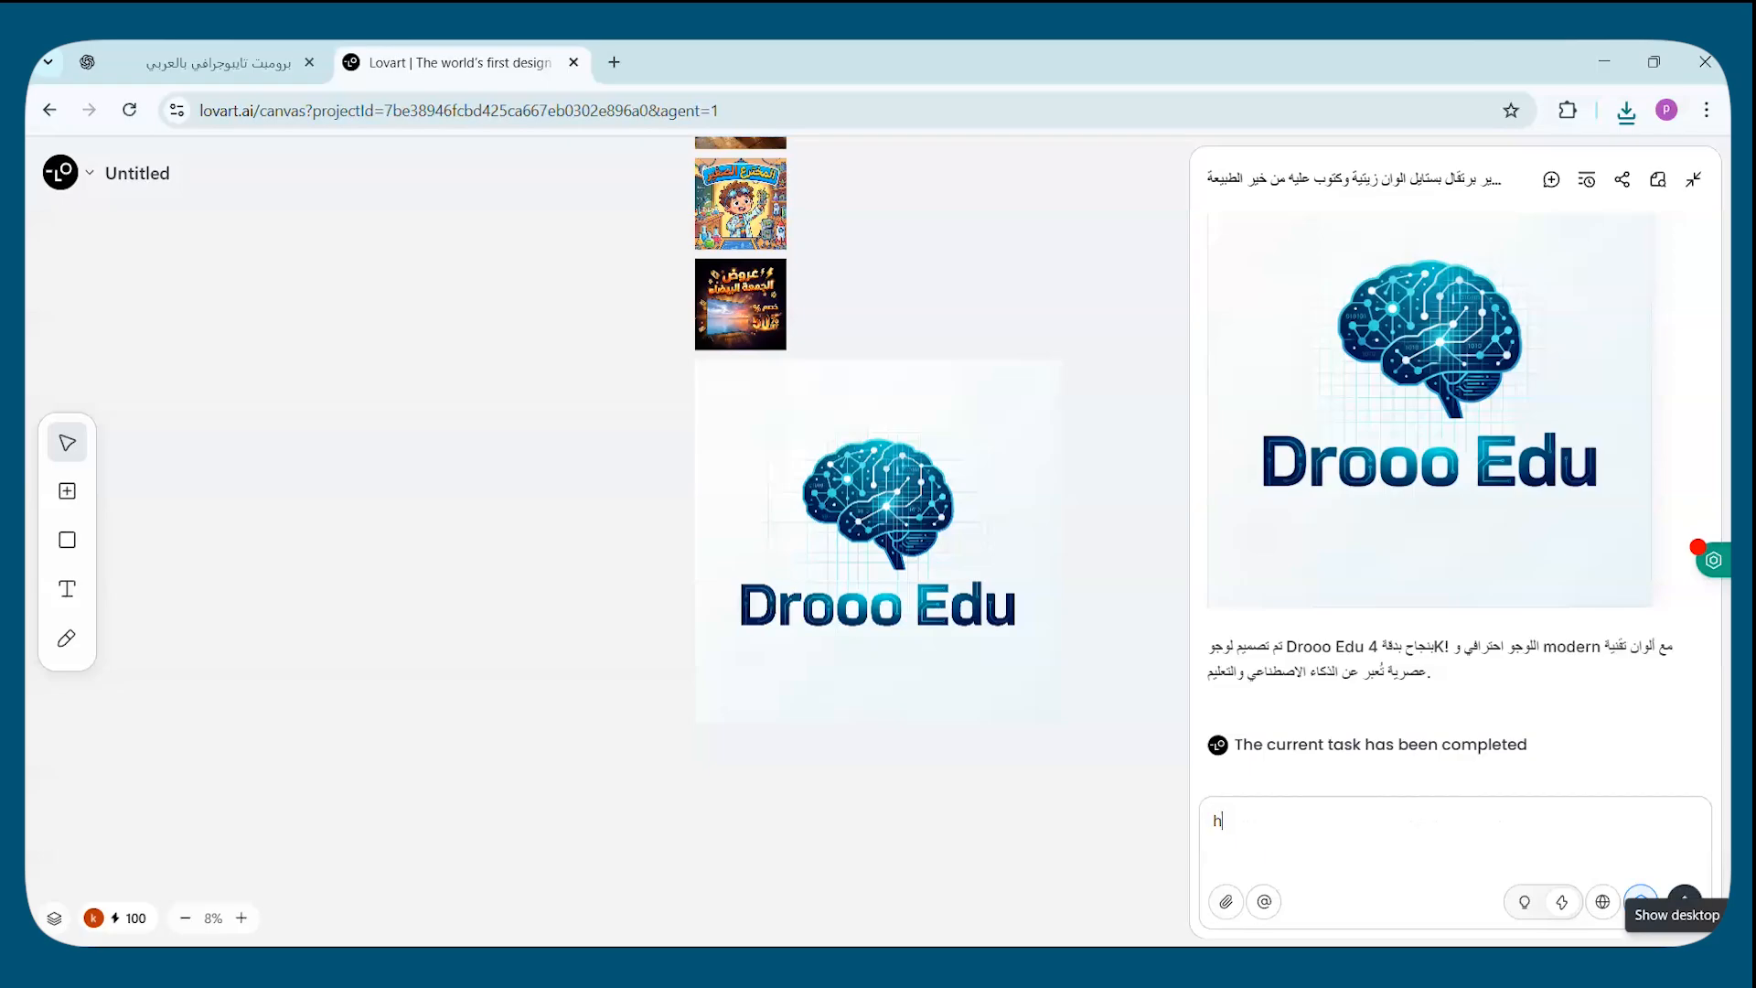
key(BackSpace)
text(h)
key(BackSpace)
text(اعملي تصميم لبرج القاهره مكتوب  امامه داو بادانا بالعربي)
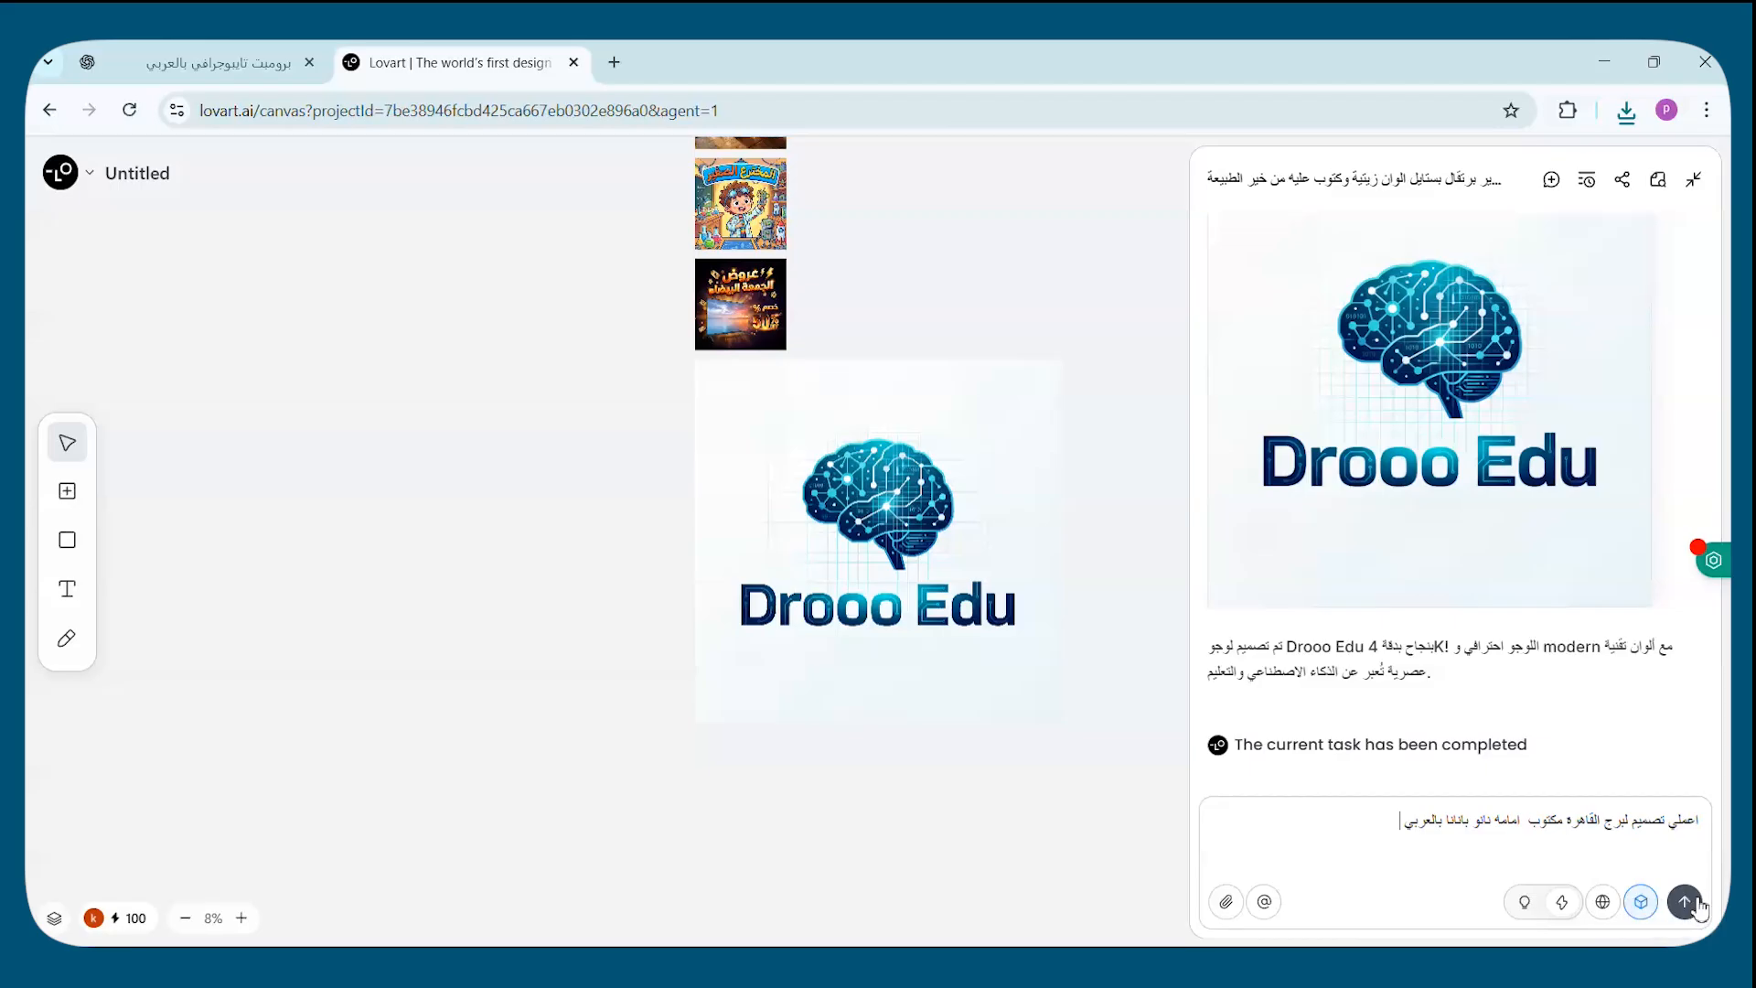
click(1690, 902)
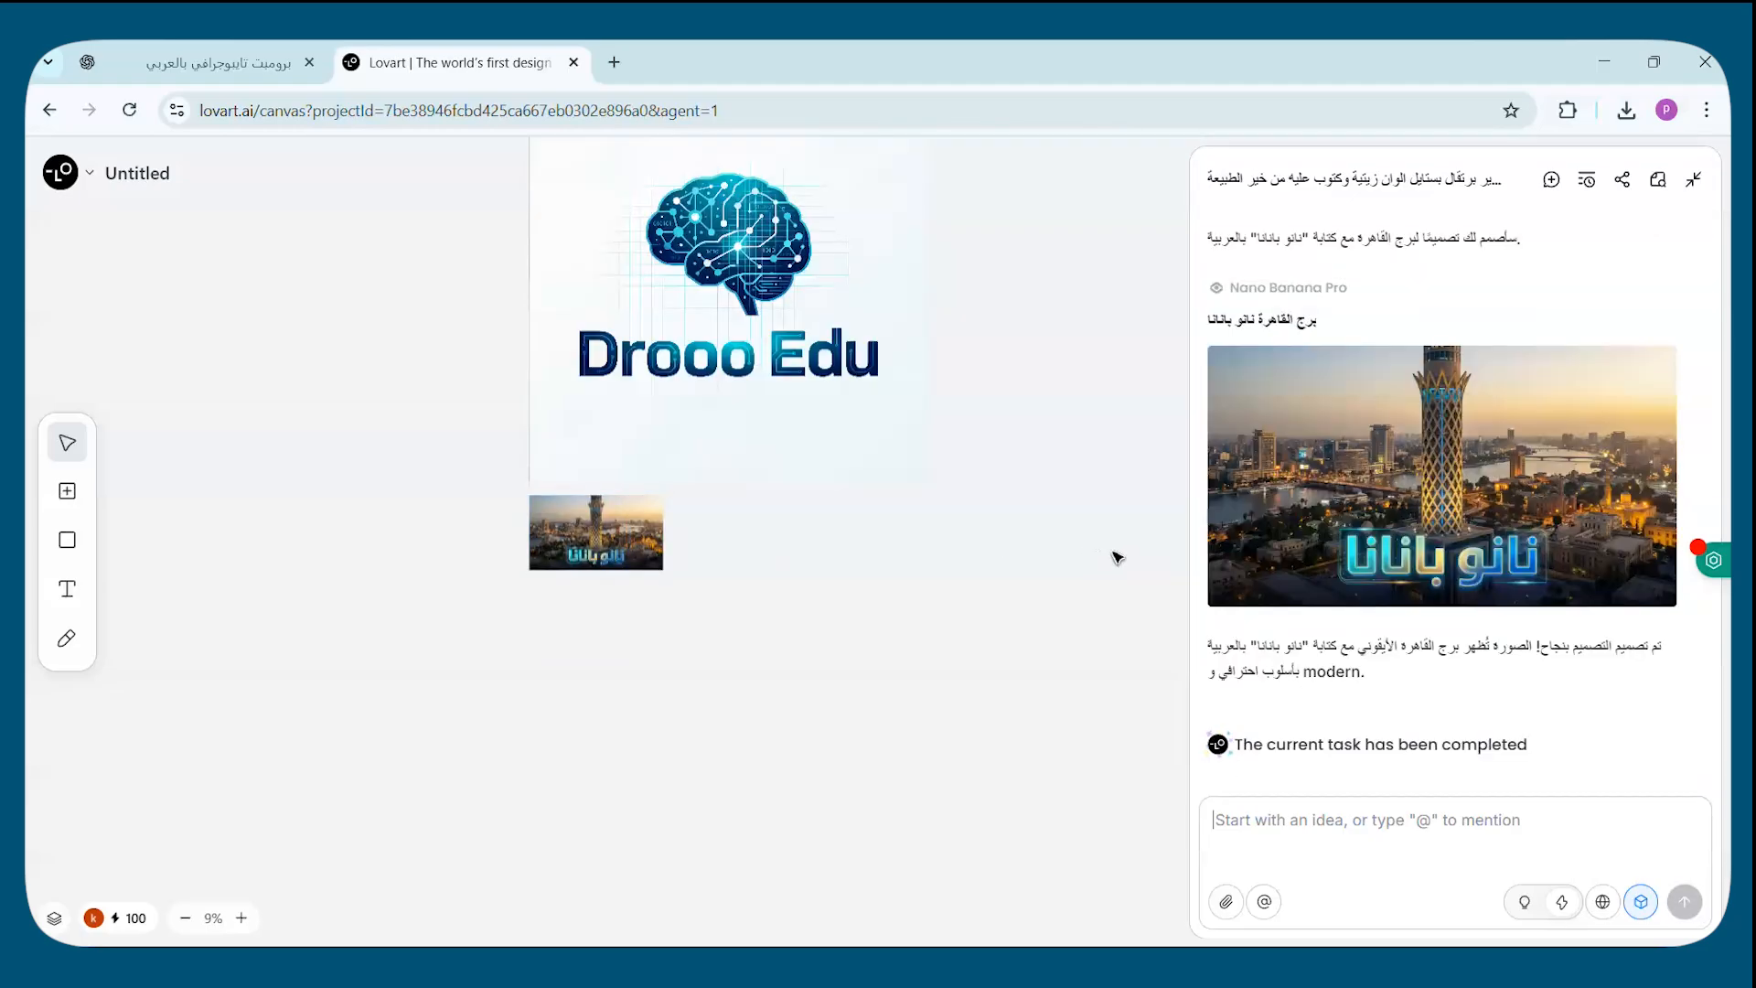
click(1260, 470)
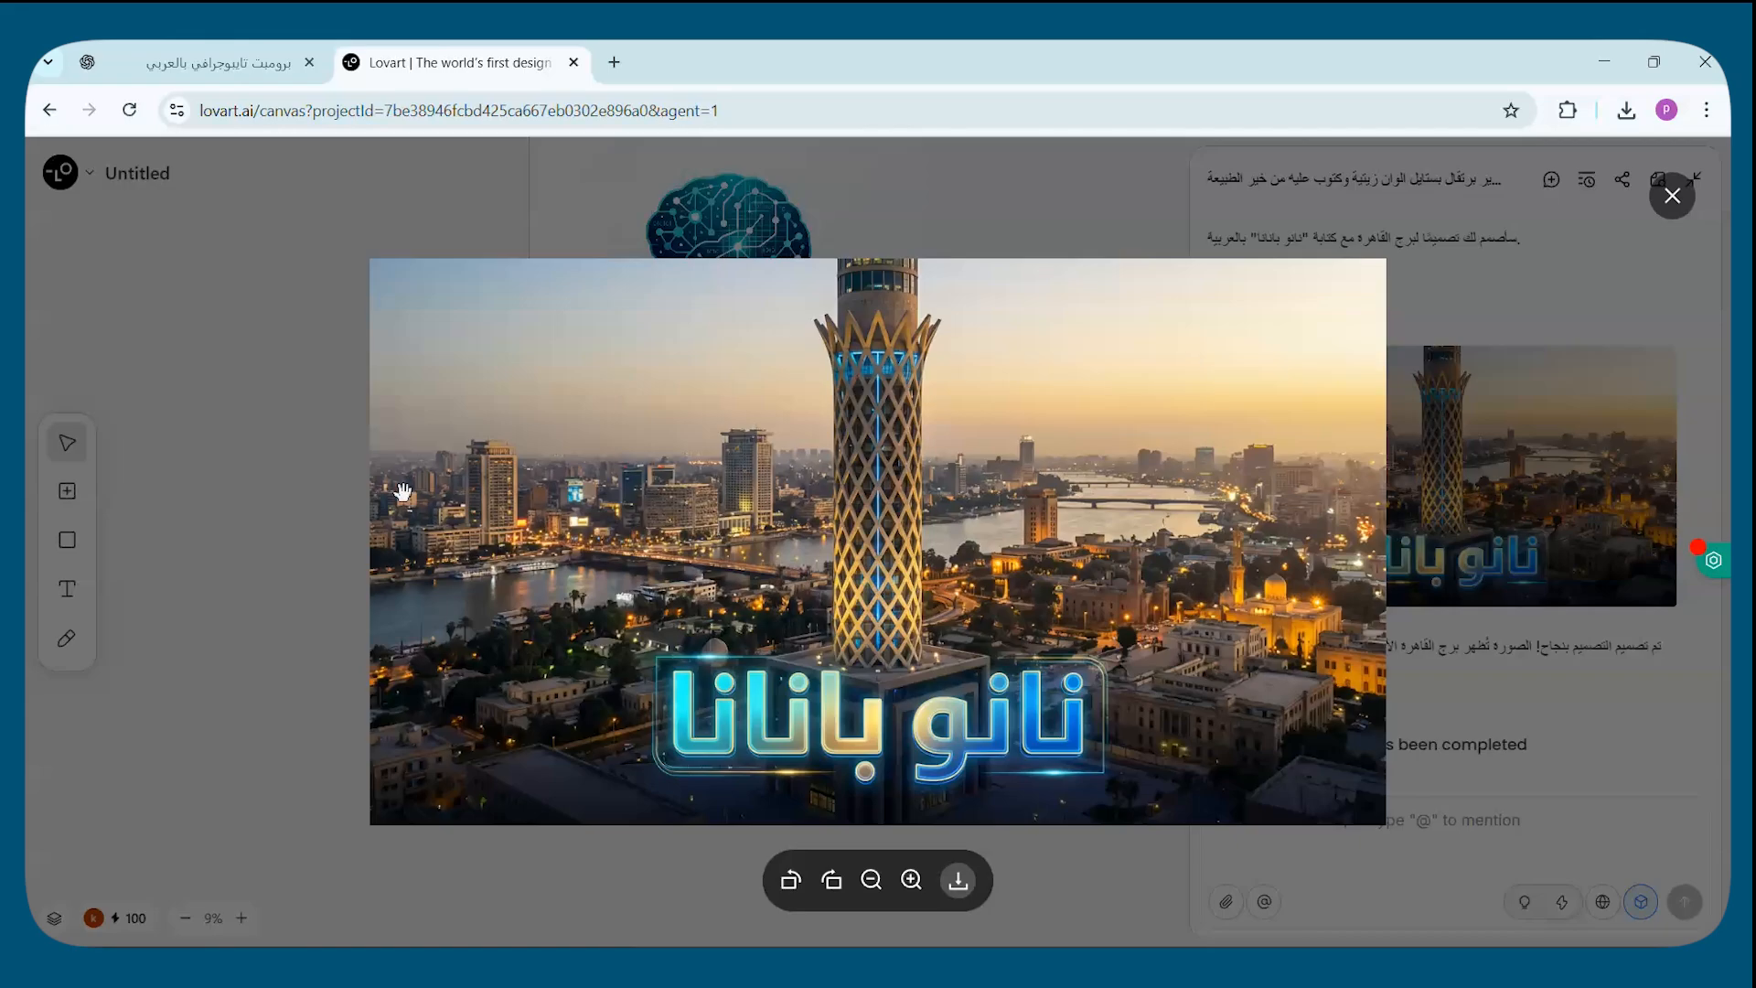
click(270, 449)
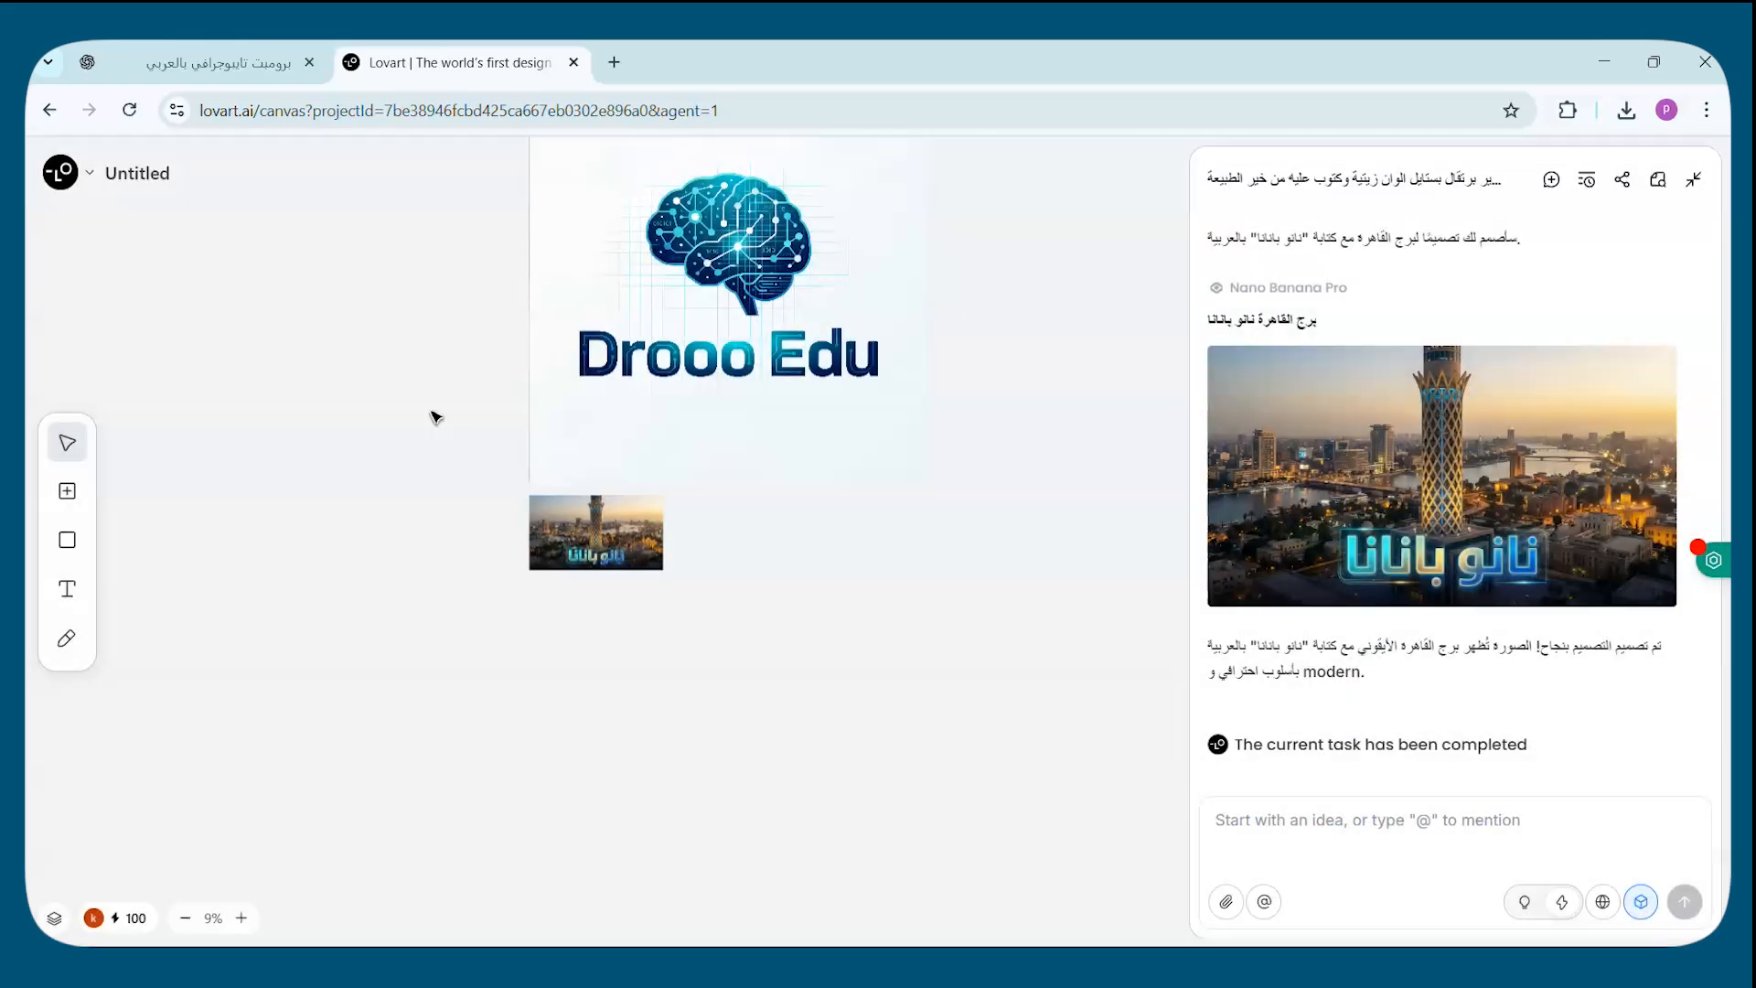
Copy the full modern painting prompt for "السعي وراء النجاح" from the ChatGPT conversation into the Lovart chat prompt.
click(1315, 830)
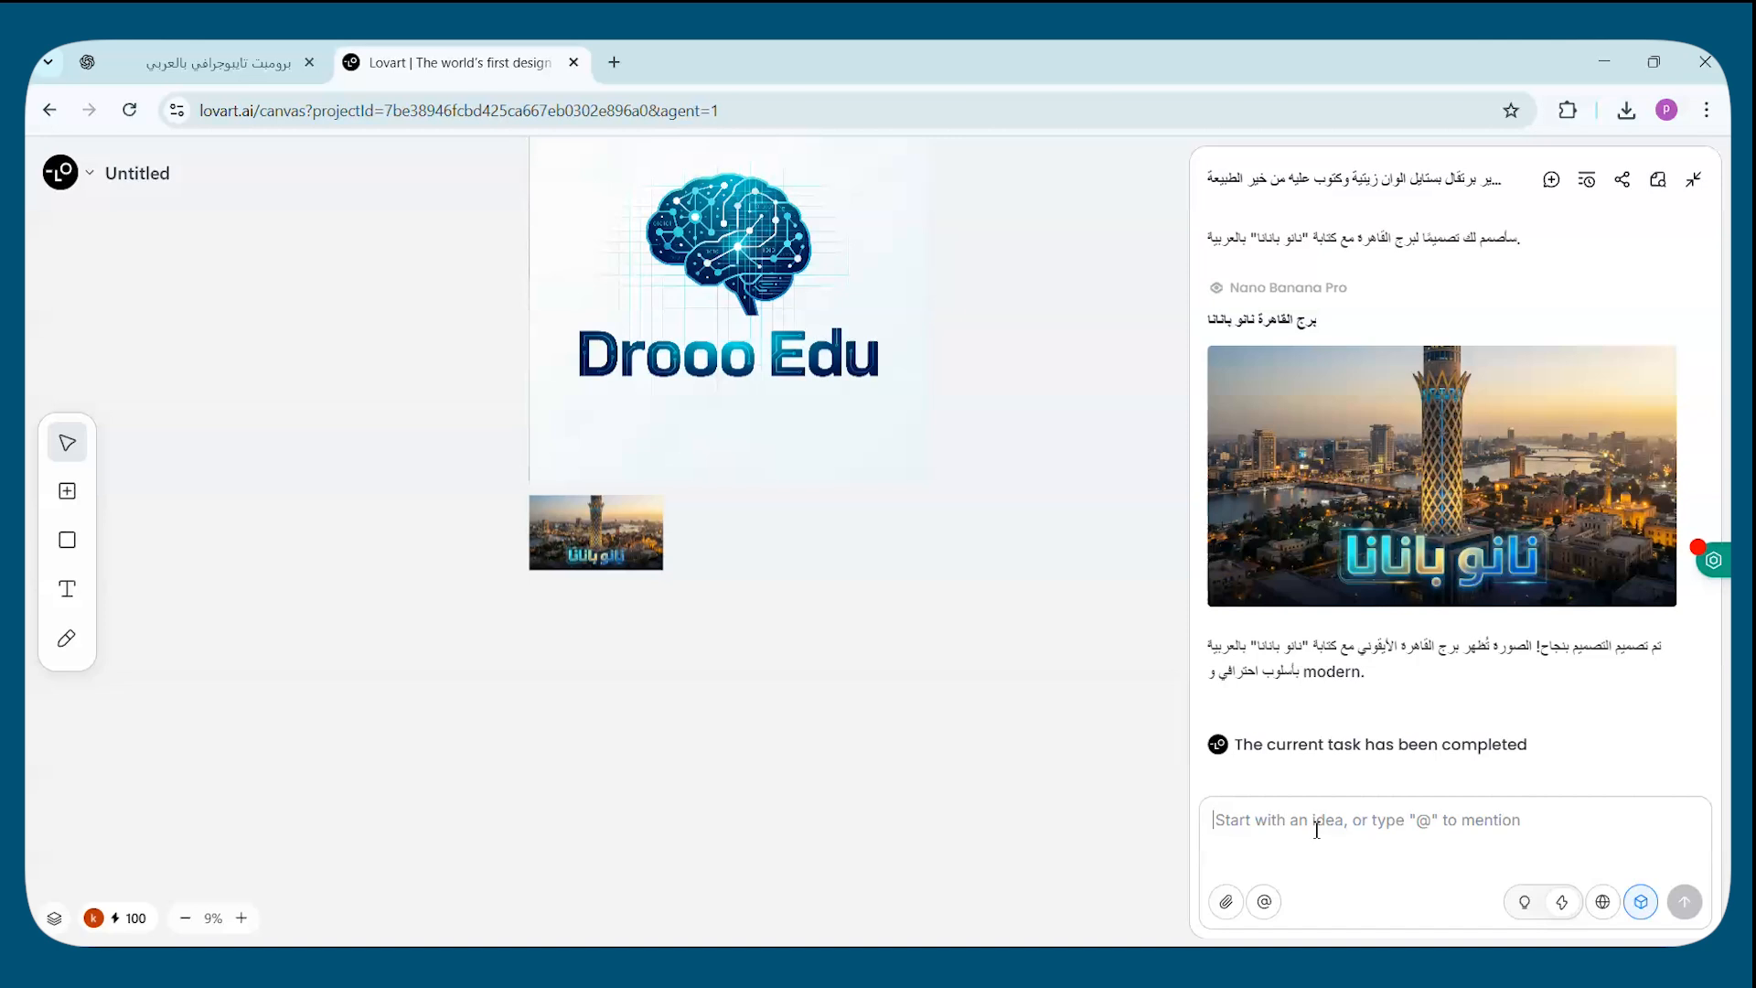
click(245, 50)
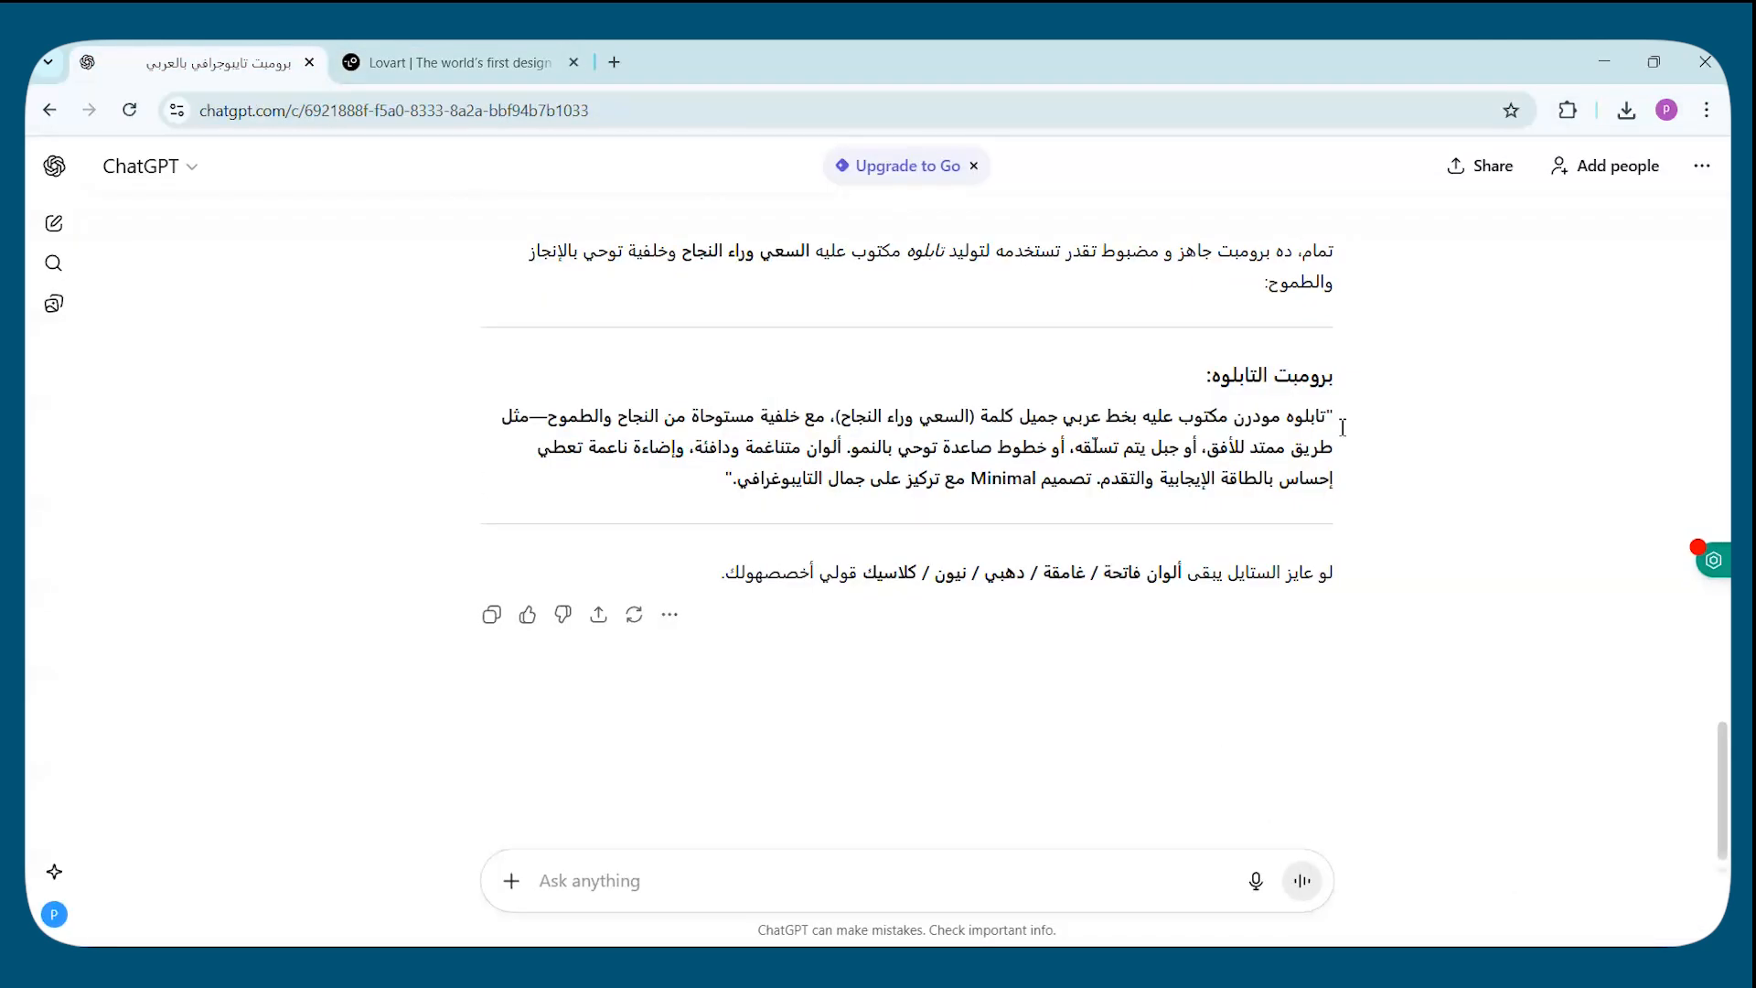
drag(1327, 414, 721, 497)
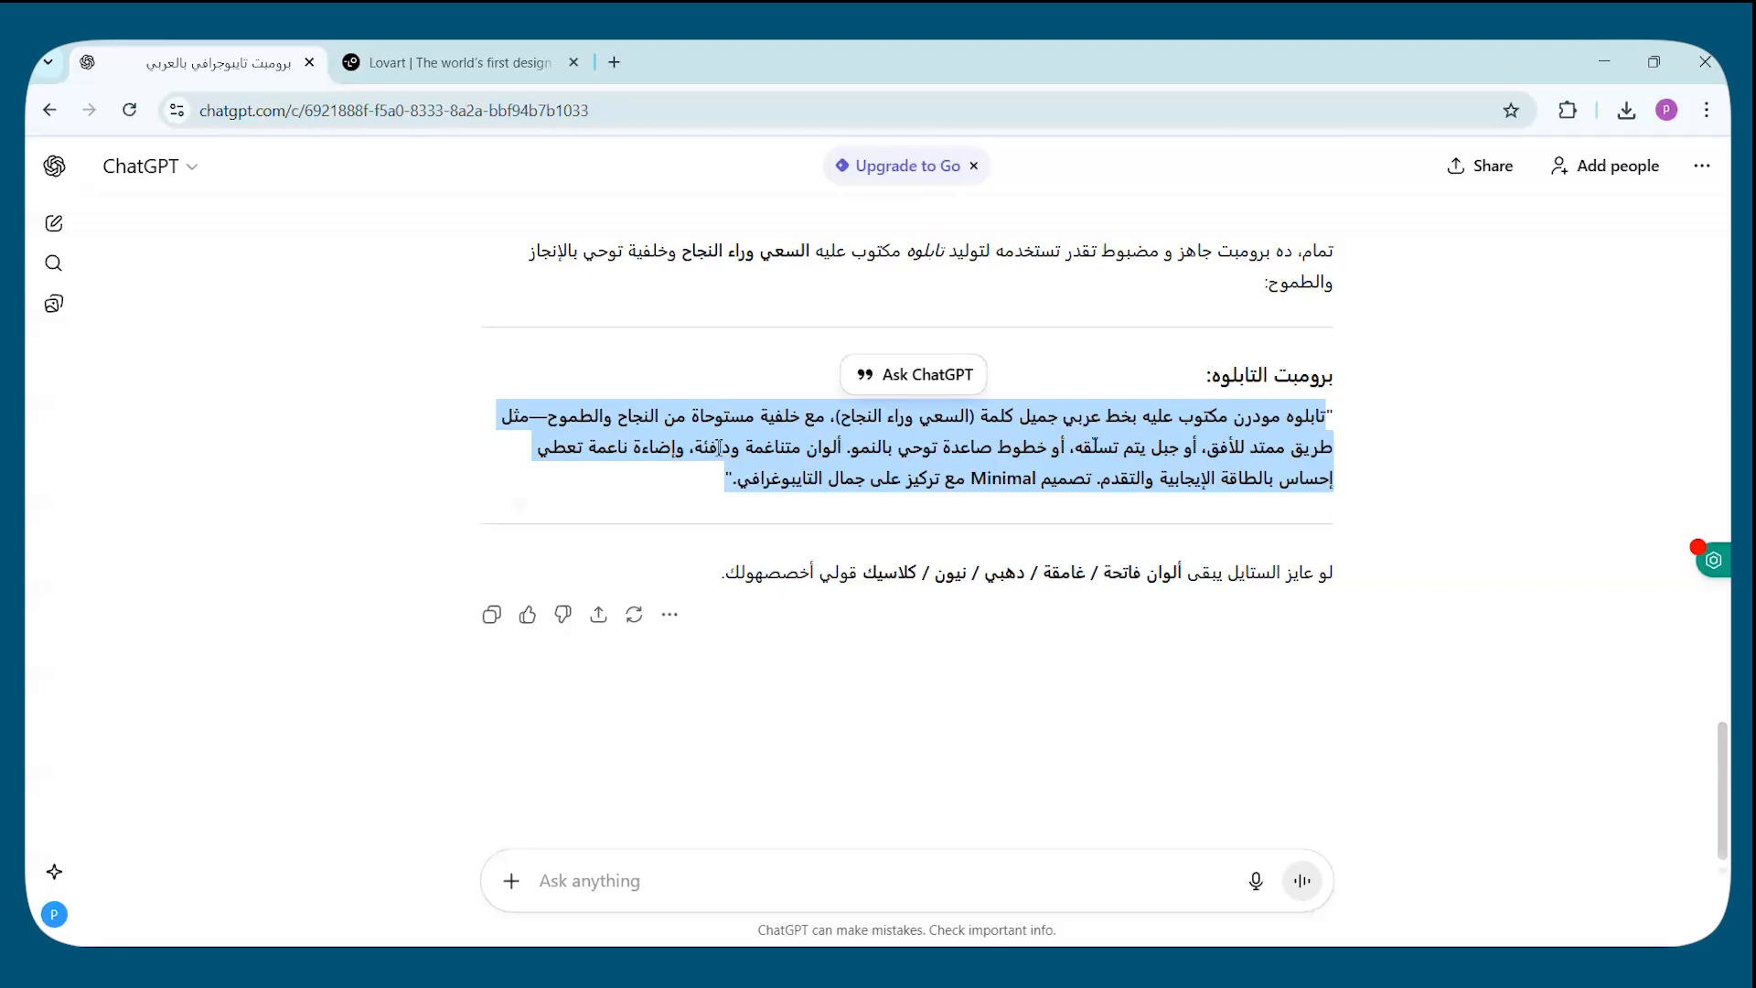
click(457, 62)
click(1279, 847)
key(ctrl+v)
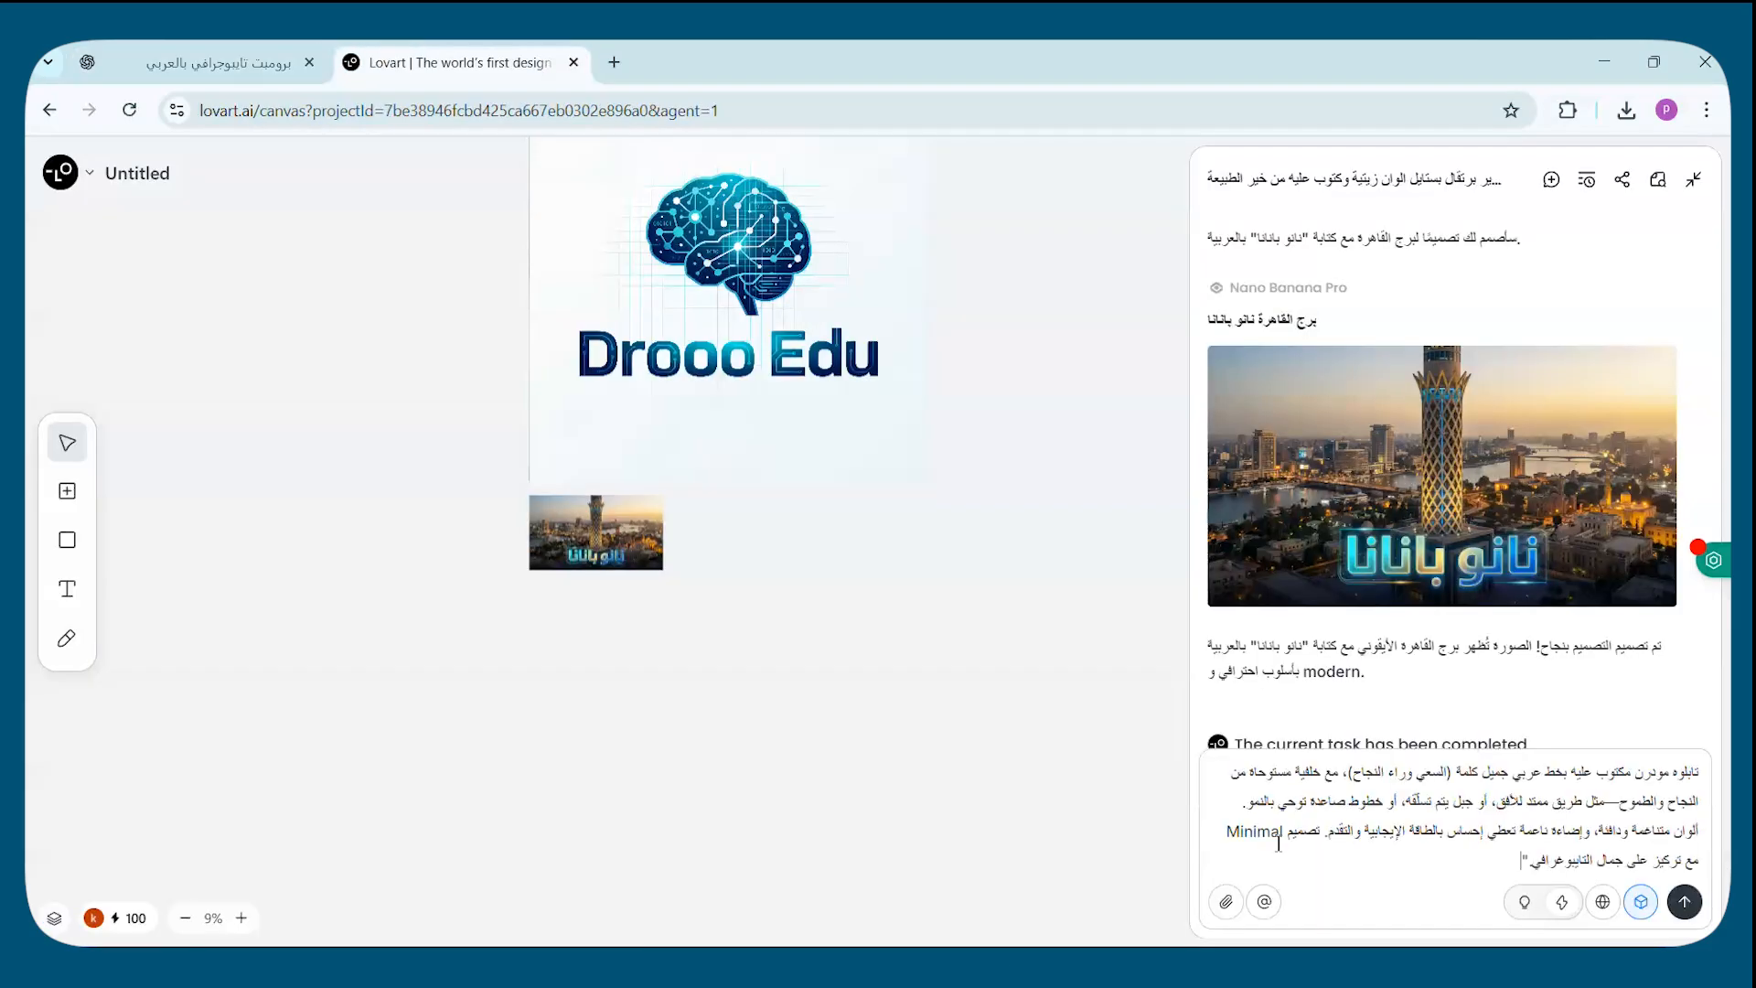
Generate the painting from the pasted prompt and inspect its Arabic calligraphy and background up close.
click(1683, 902)
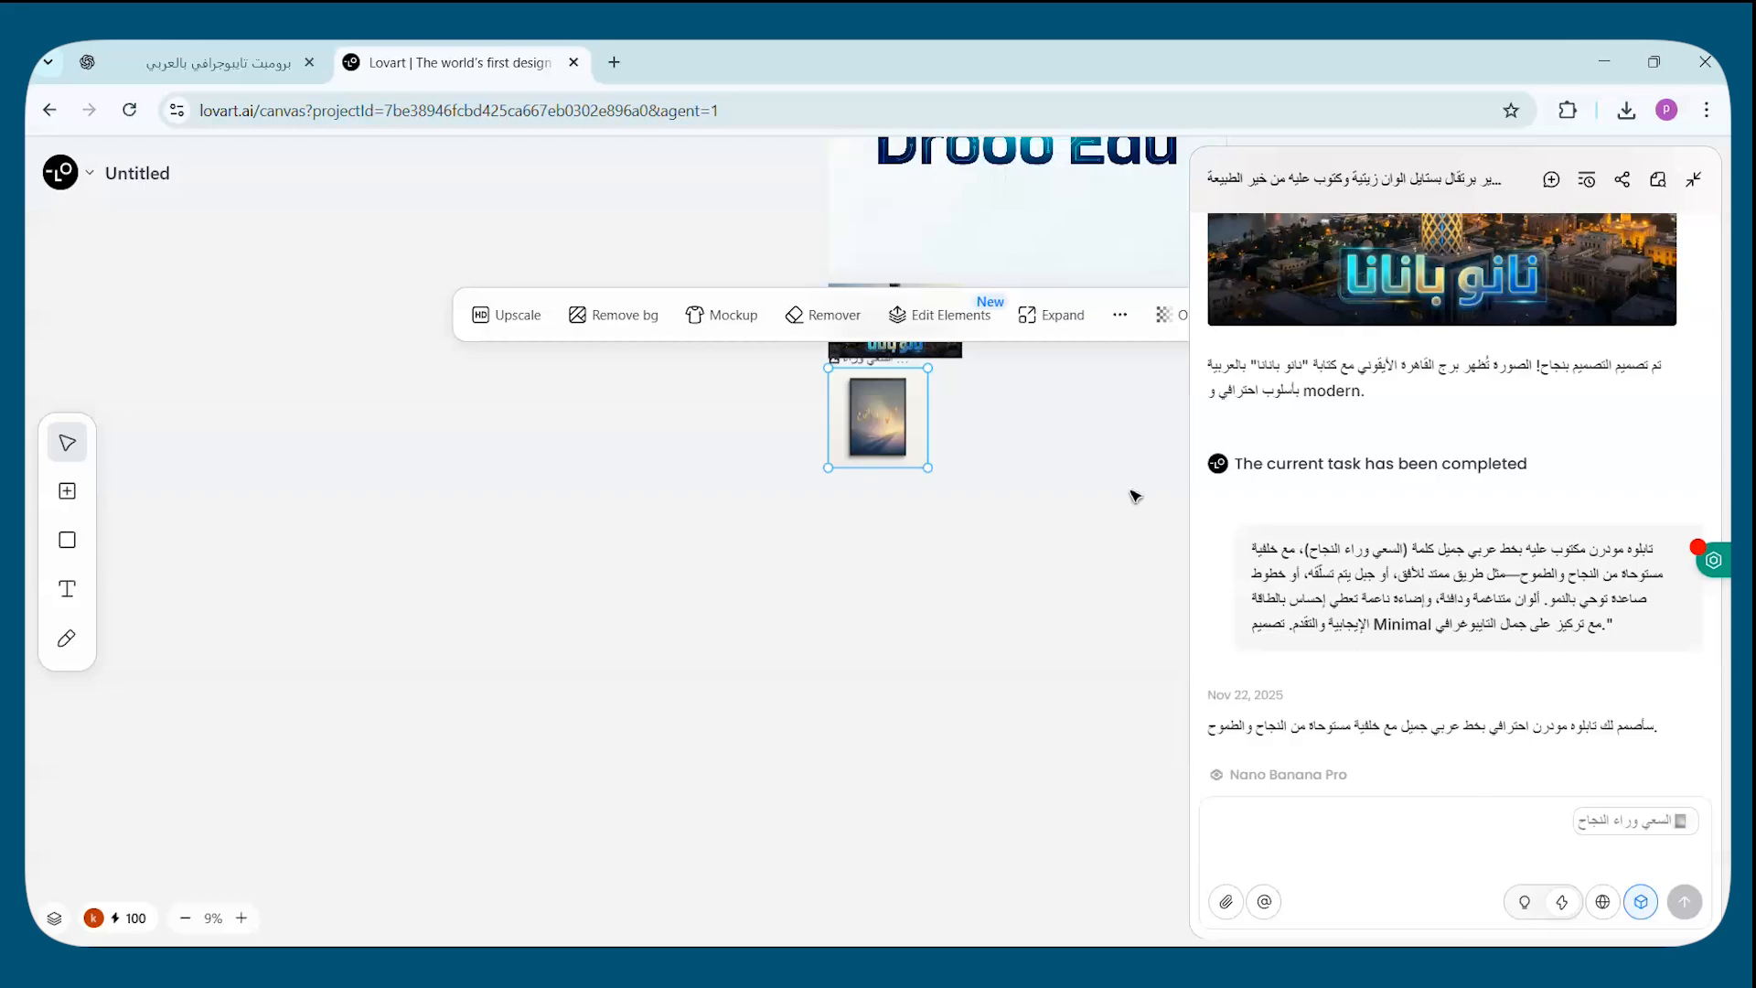
scroll(845, 416, up, 2)
scroll(846, 416, up, 6)
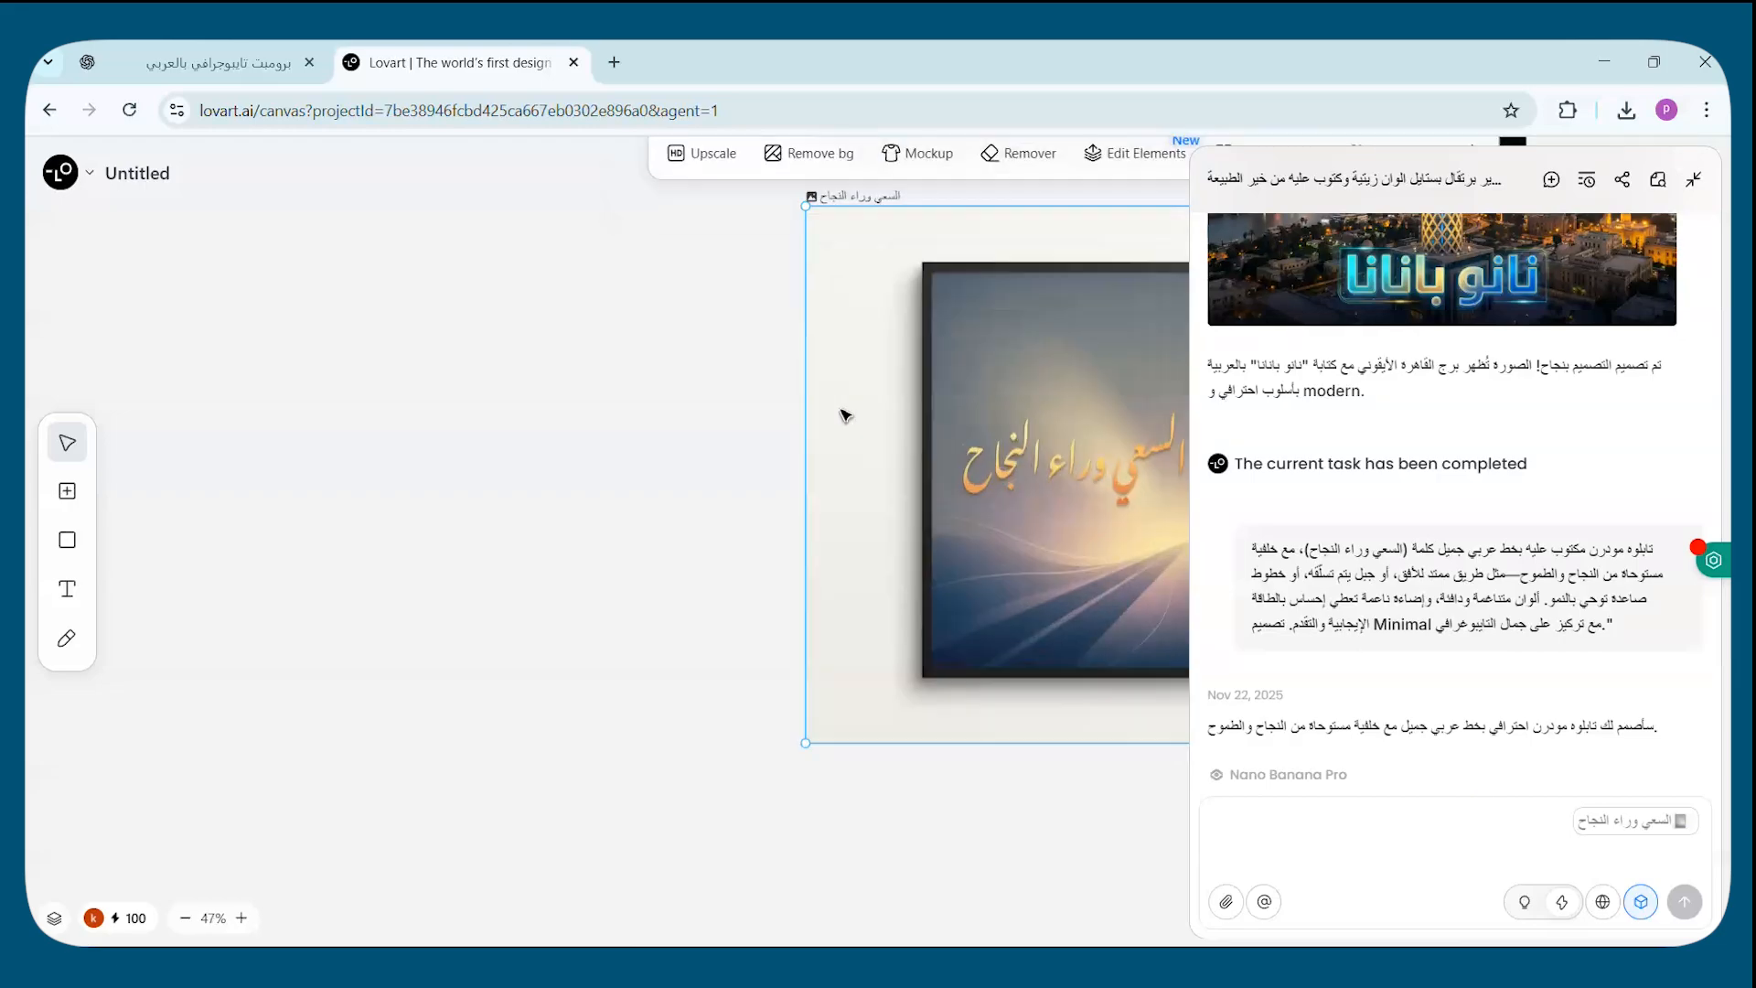
scroll(846, 416, up, 4)
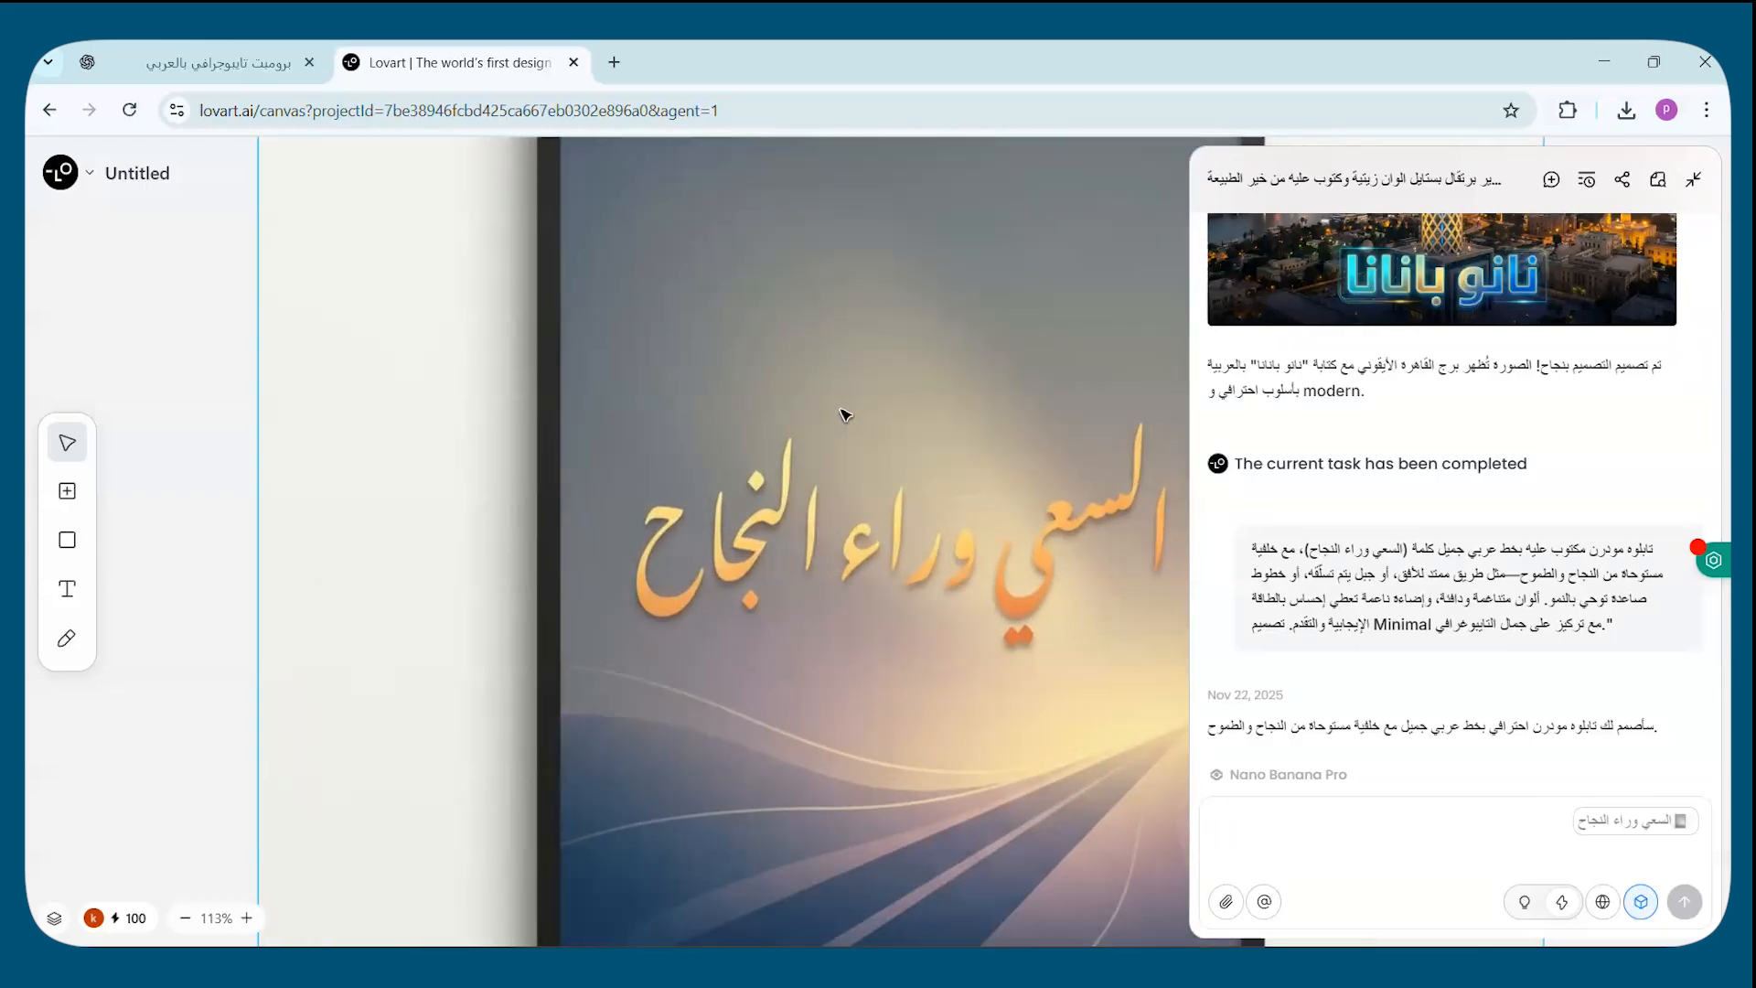
scroll(846, 416, down, 3)
scroll(846, 416, up, 2)
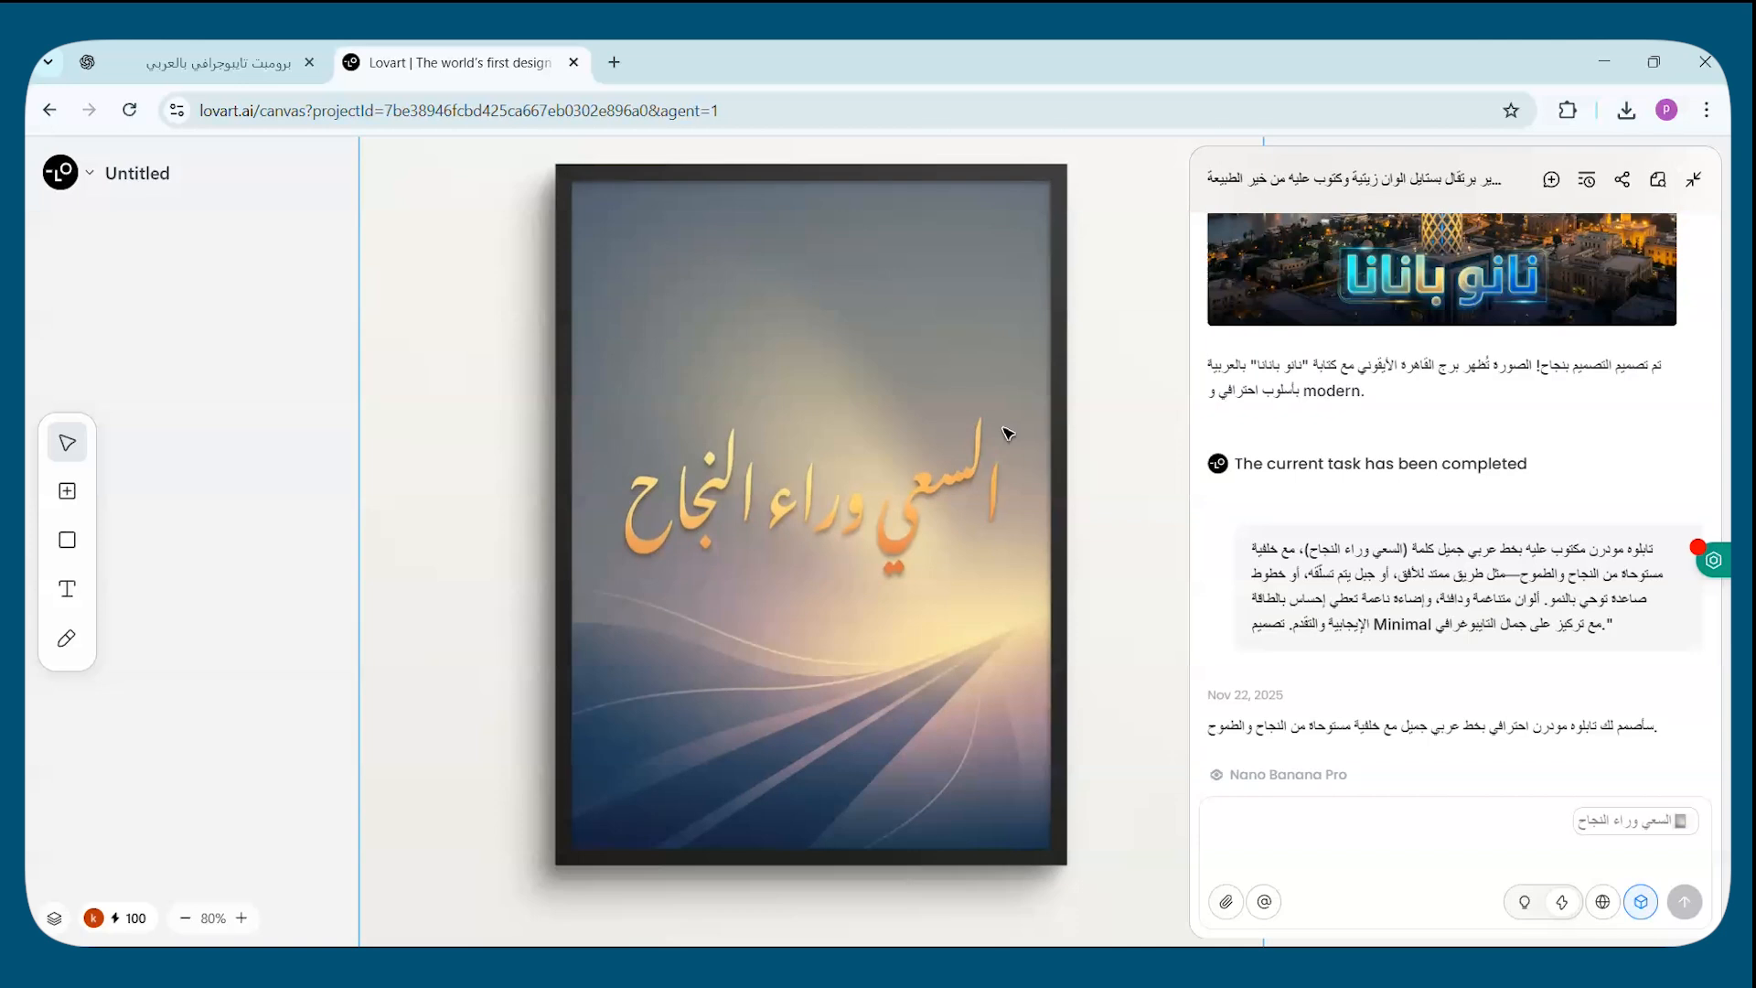